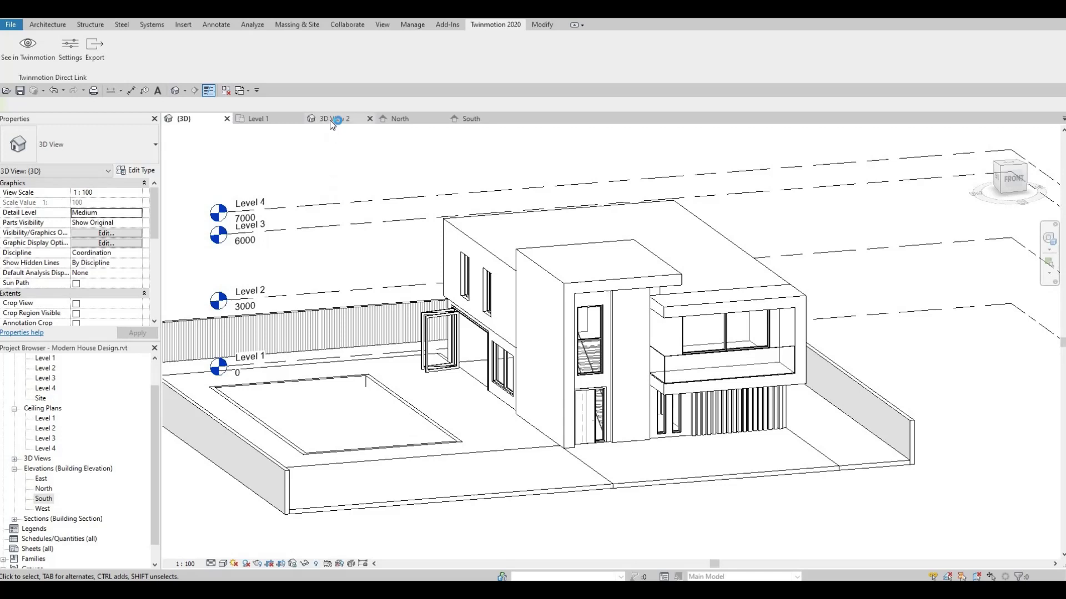
pyautogui.click(332, 120)
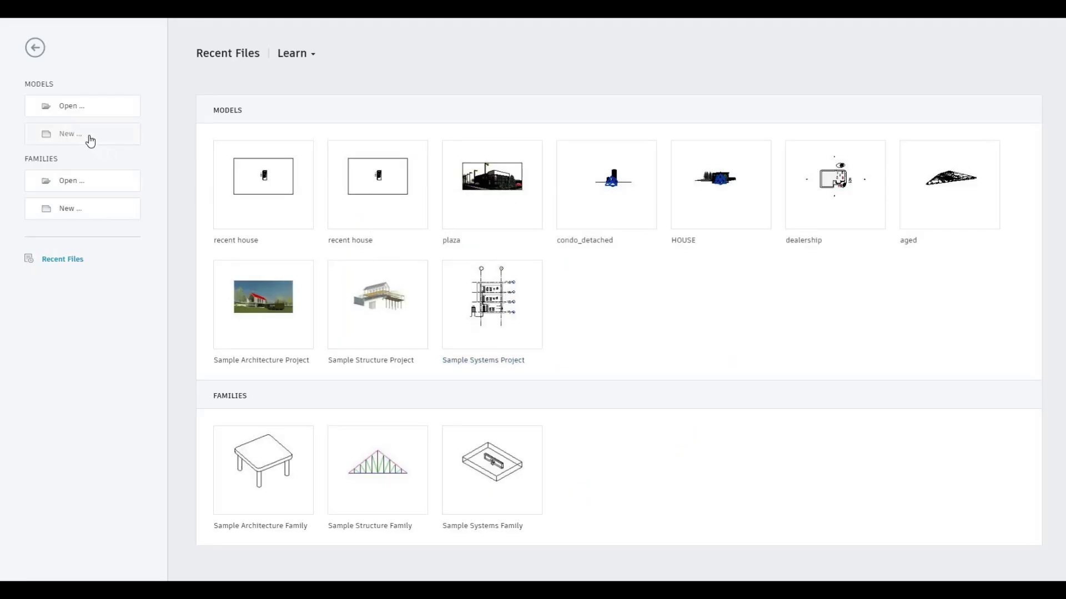
# Step: Create a new project from the Architectural Template
pyautogui.click(108, 145)
pyautogui.click(577, 187)
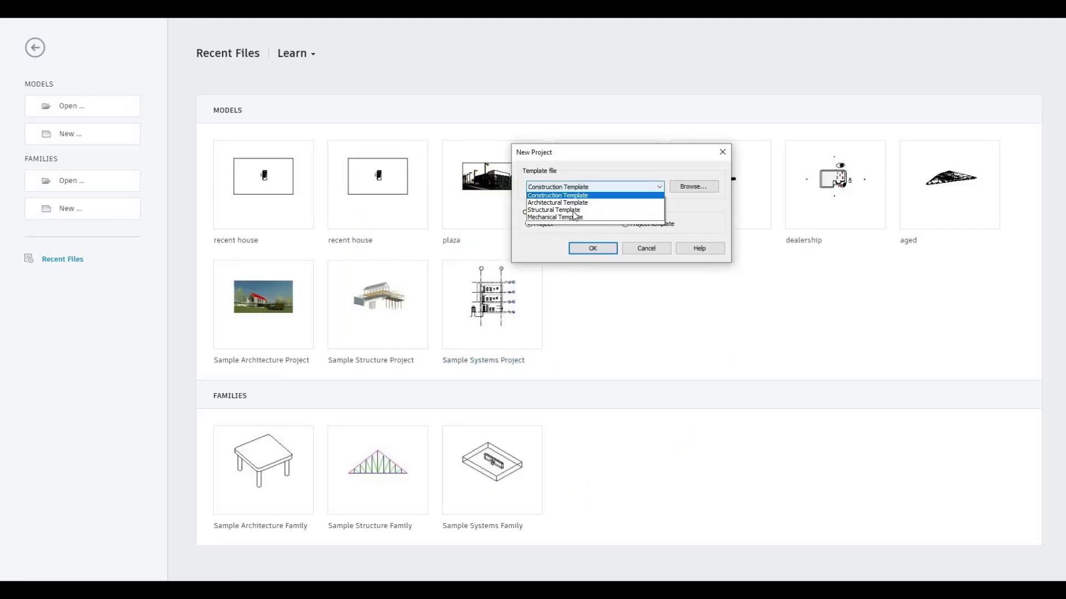
pyautogui.press('Return')
pyautogui.click(591, 253)
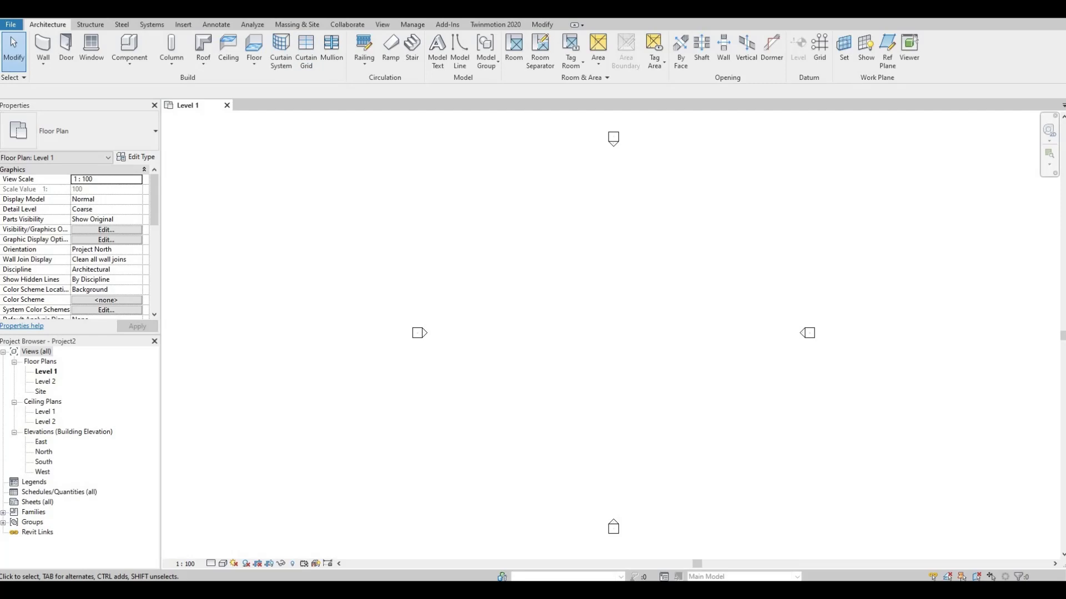
# Step: Show the Quick Access Toolbar below the ribbon
pyautogui.click(282, 10)
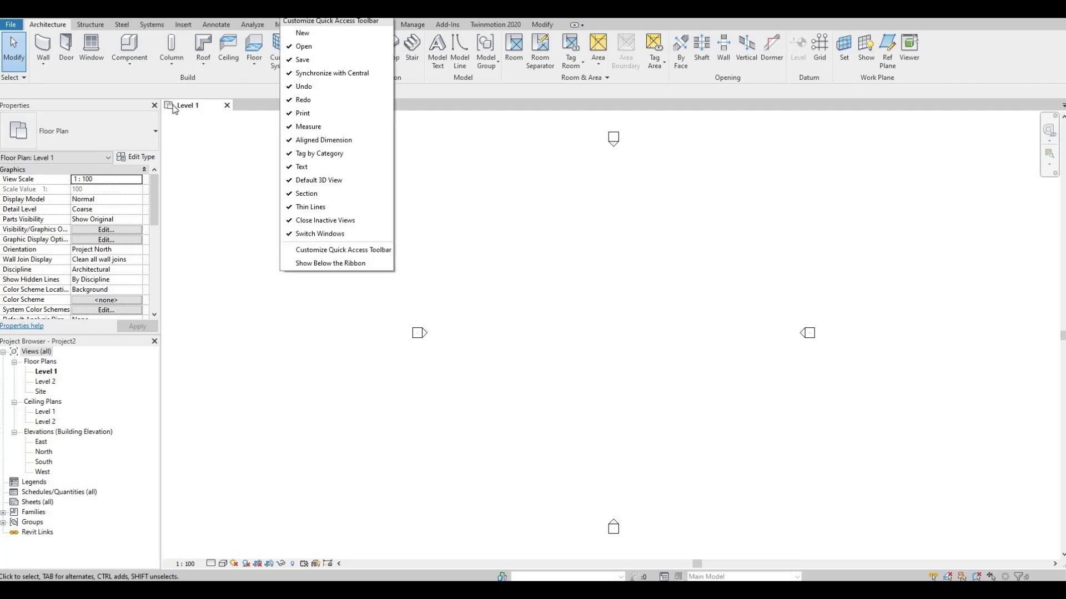
pyautogui.click(318, 264)
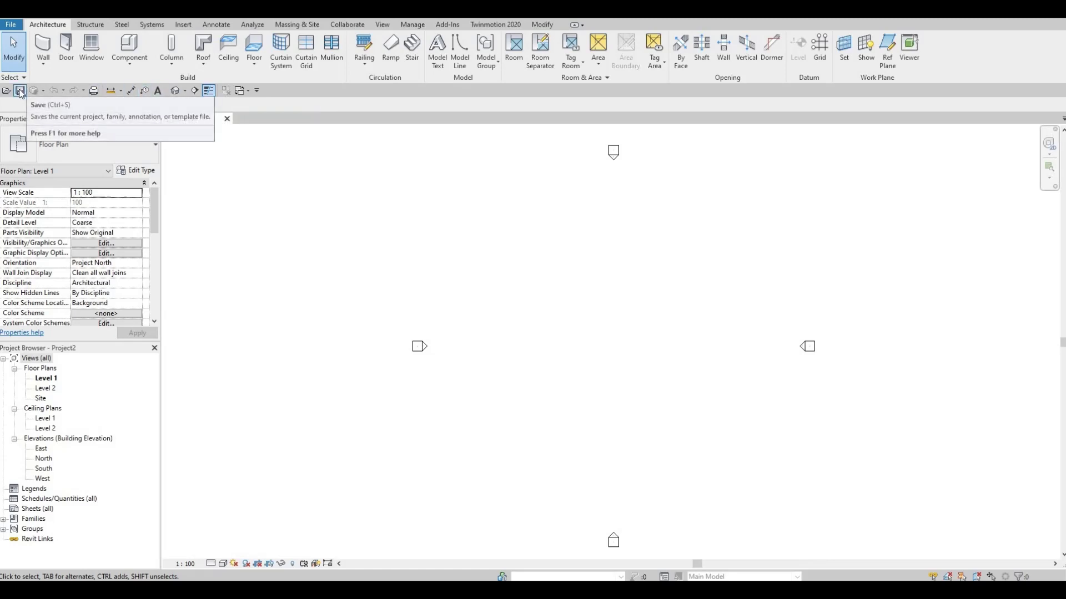
# Step: Save the project as Modern House Design in the Revit File folder, with the maximum number of backups set to 5
pyautogui.hotkey('ctrl', 's')
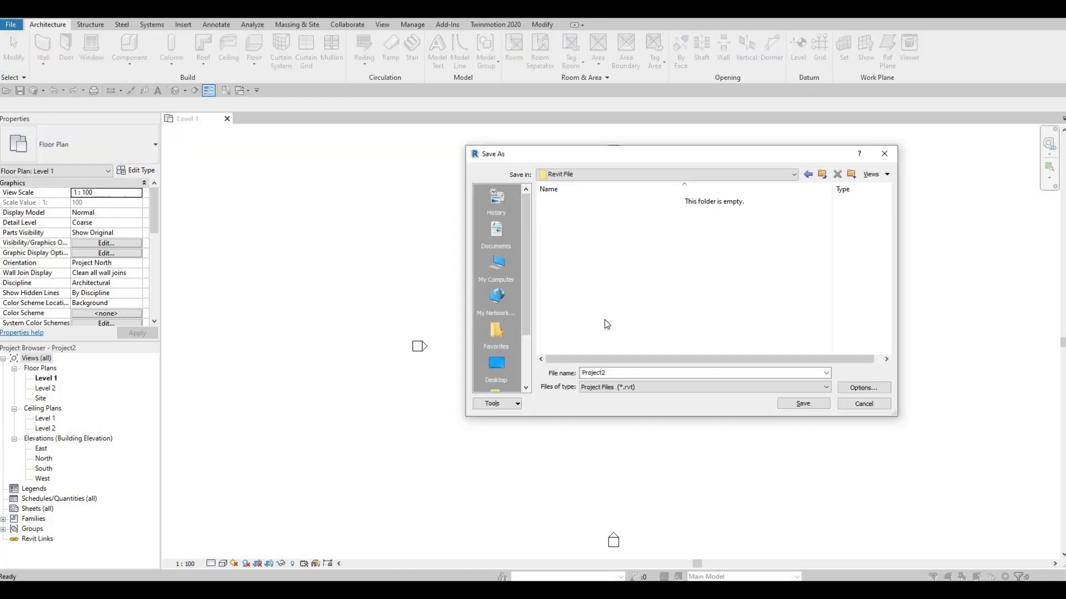
pyautogui.doubleClick(613, 373)
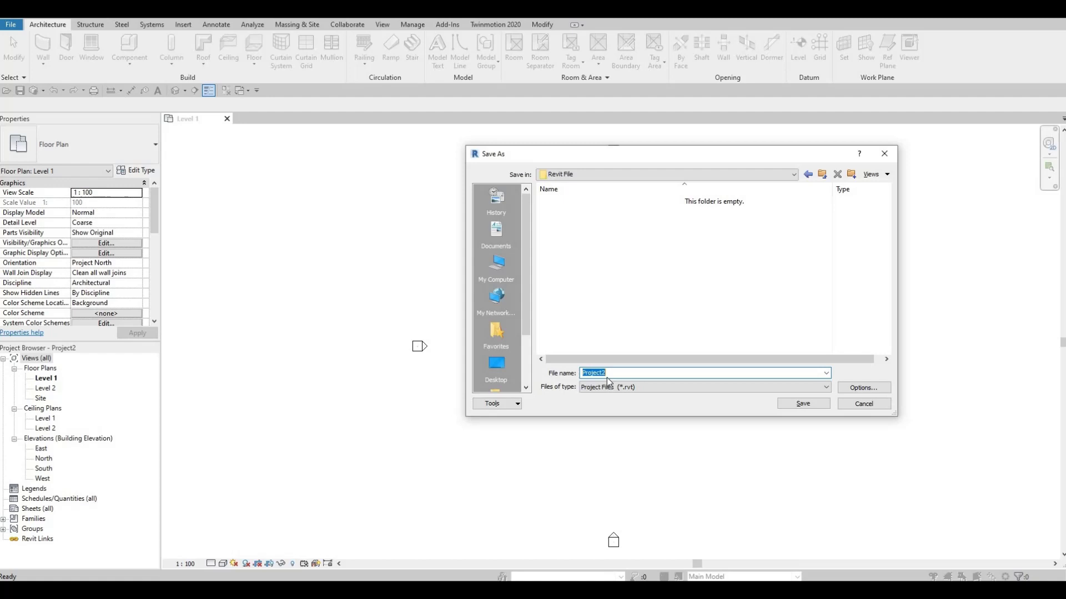
pyautogui.write('Mo')
pyautogui.write('dern House Design')
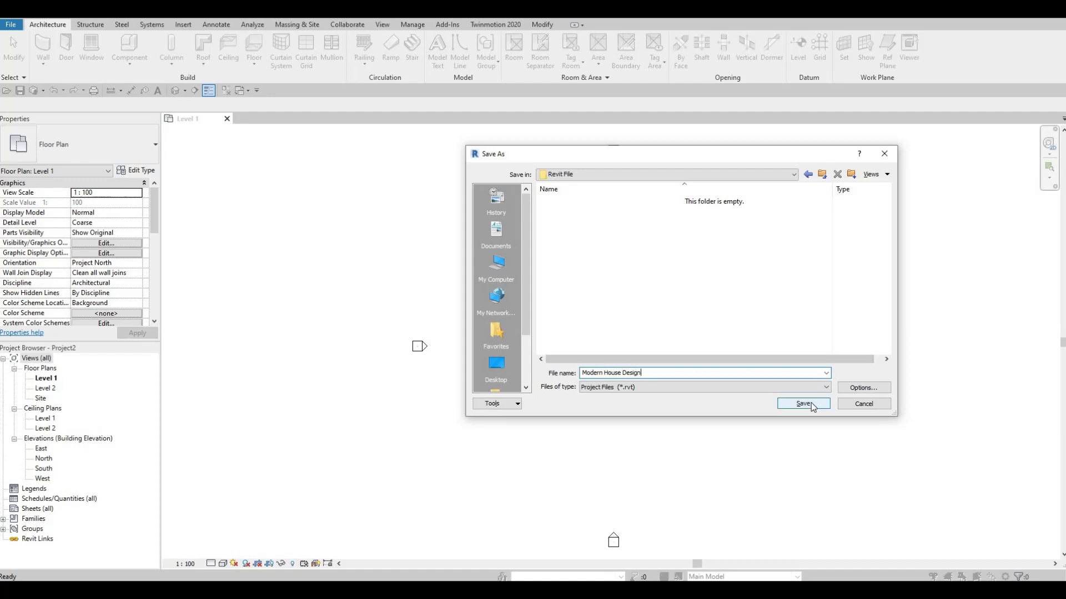
pyautogui.click(849, 391)
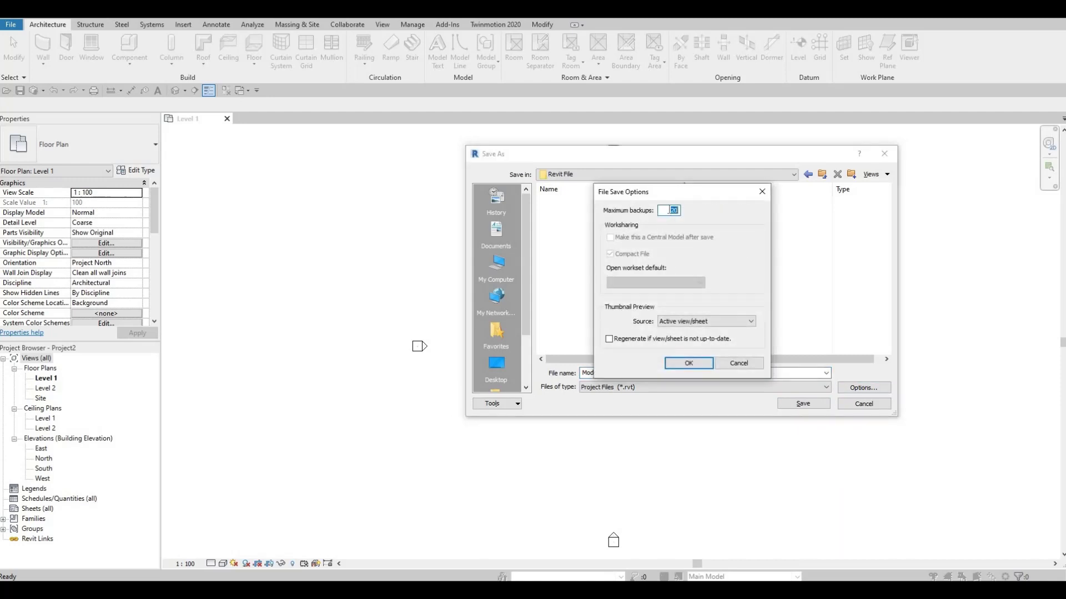
pyautogui.write('5')
pyautogui.click(688, 363)
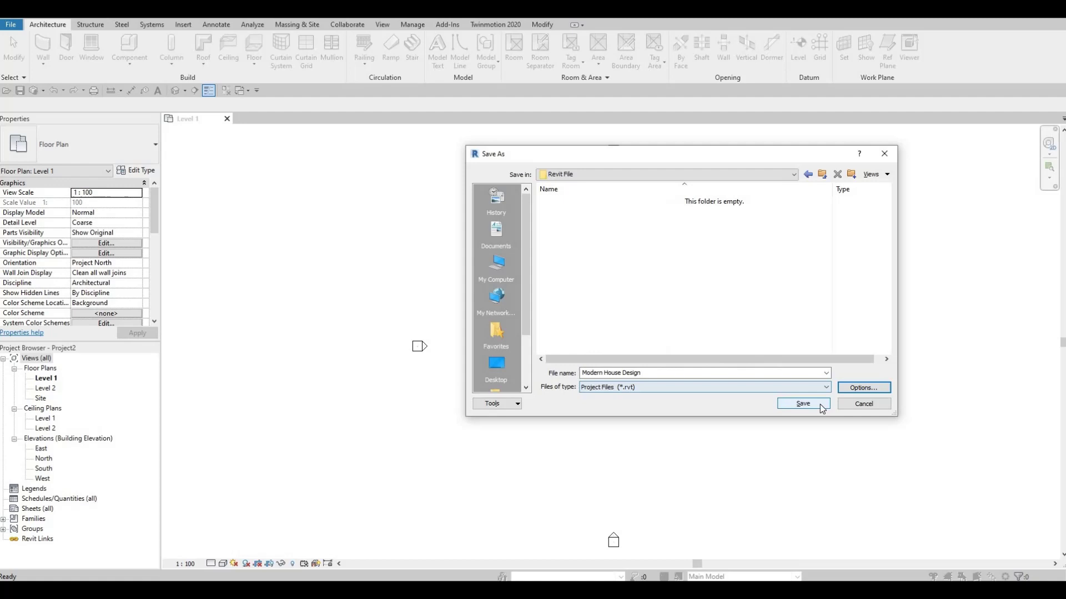
pyautogui.click(820, 405)
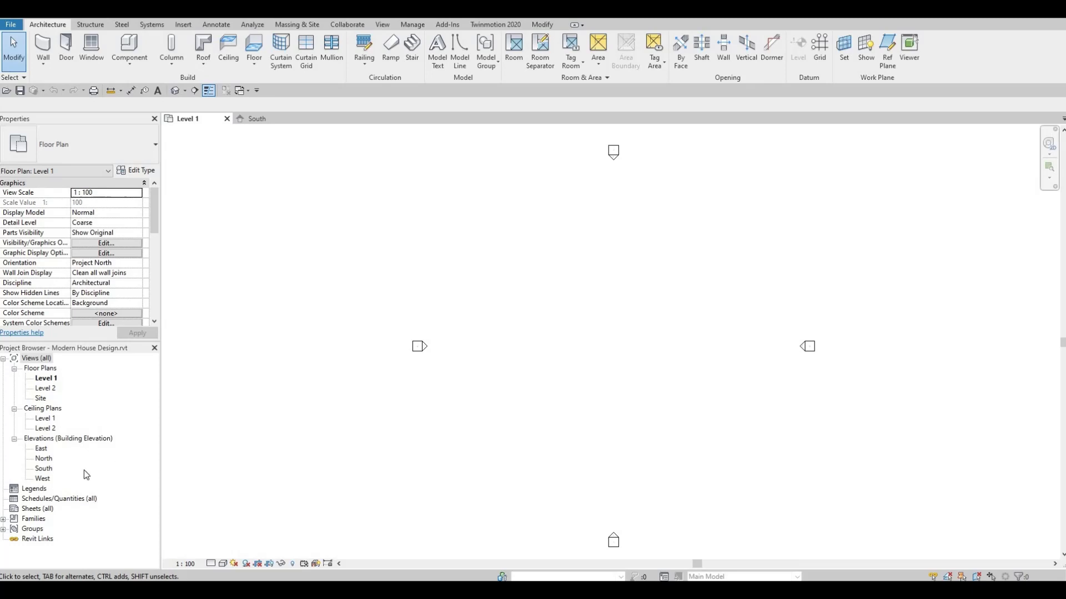
# Step: Open the South elevation and set Level 2's elevation to 3000
pyautogui.doubleClick(44, 469)
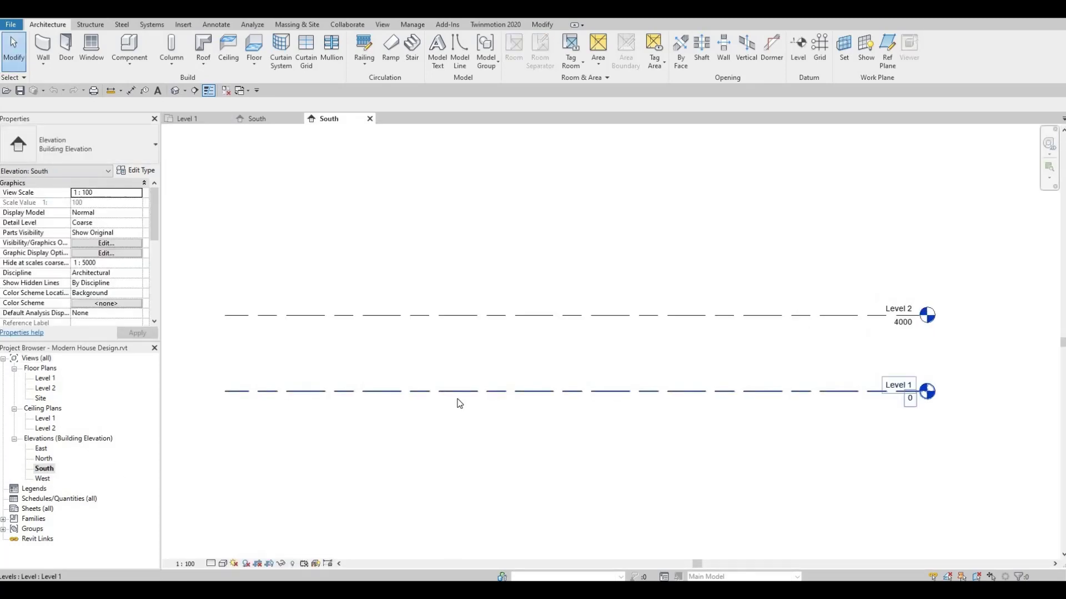
pyautogui.scroll(-2, 472, 408)
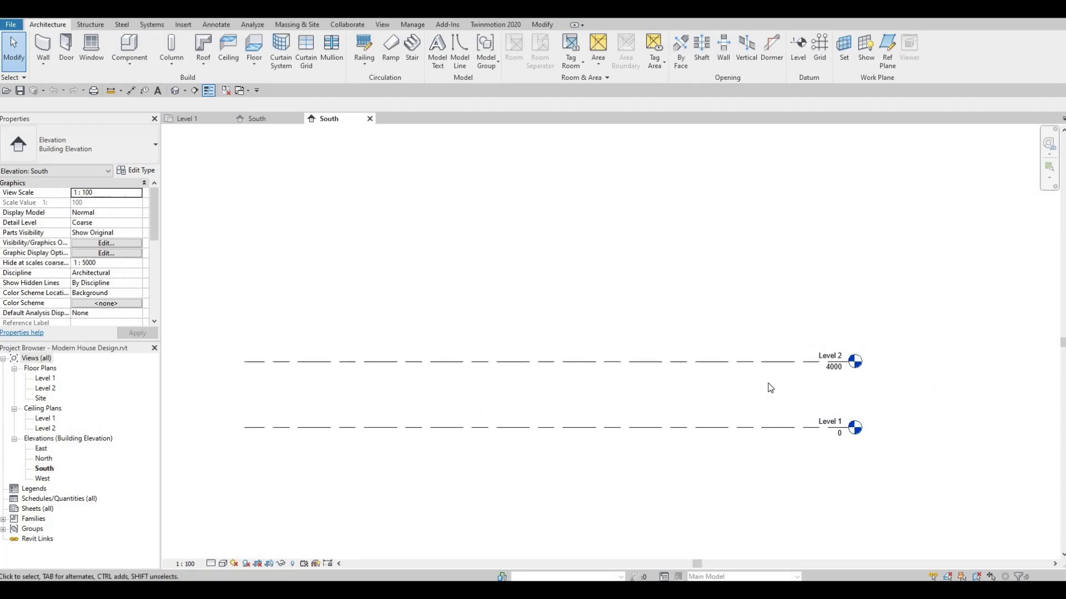
pyautogui.click(833, 375)
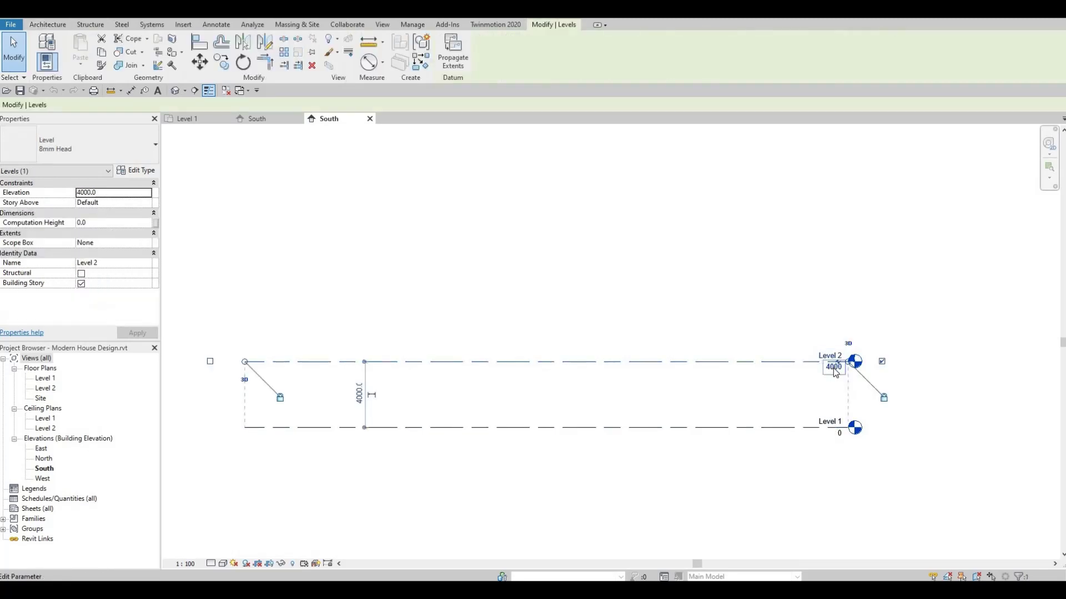
pyautogui.moveTo(834, 375); pyautogui.dragTo(835, 387)
pyautogui.hotkey('ctrl', 'z')
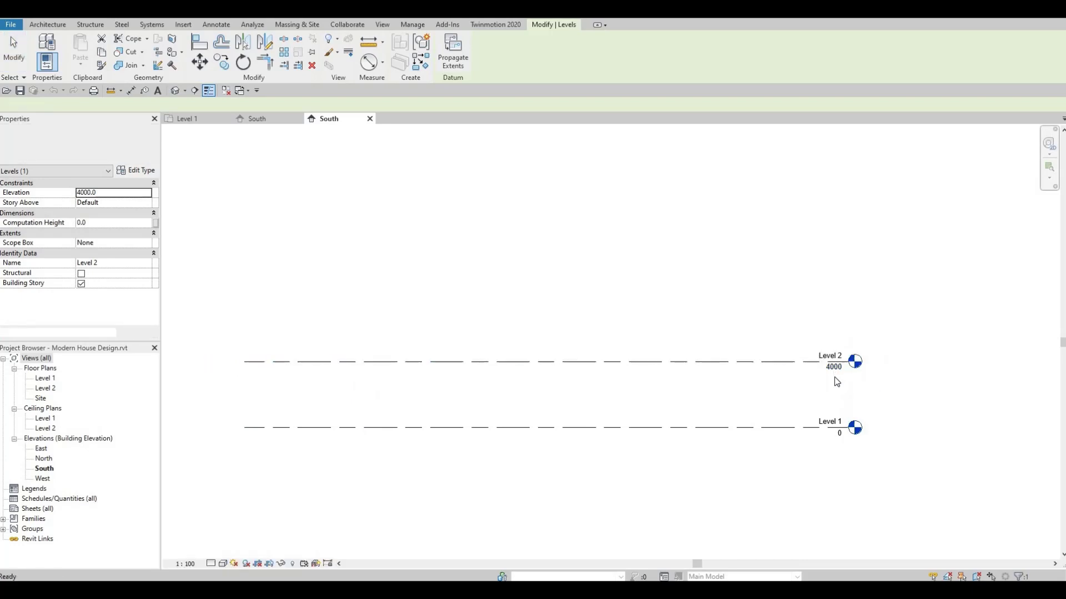
pyautogui.click(841, 367)
pyautogui.click(840, 370)
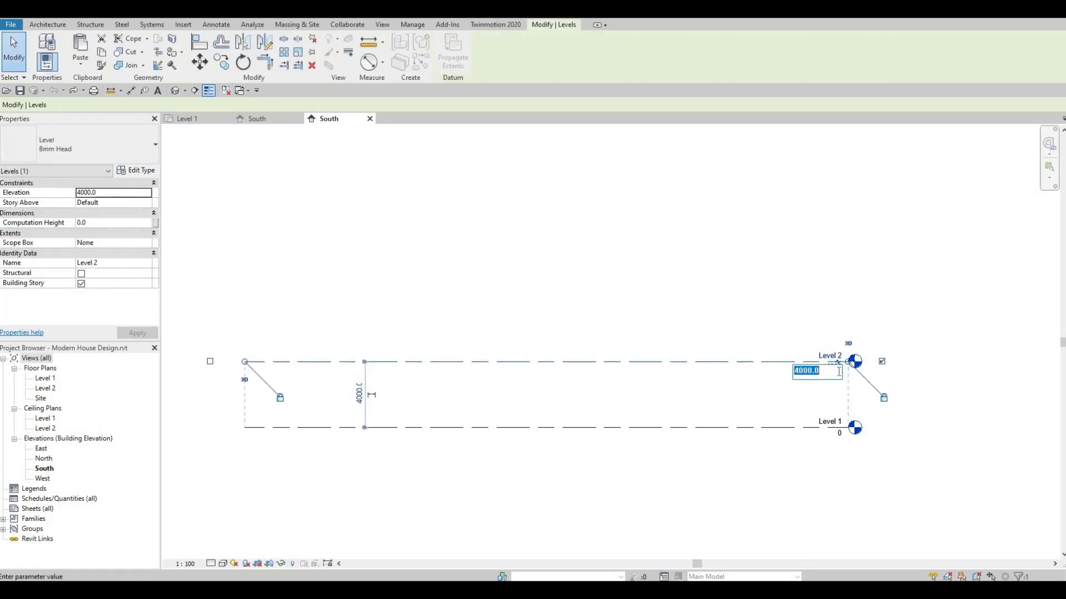
pyautogui.write('3000')
pyautogui.press('Return')
pyautogui.click(575, 281)
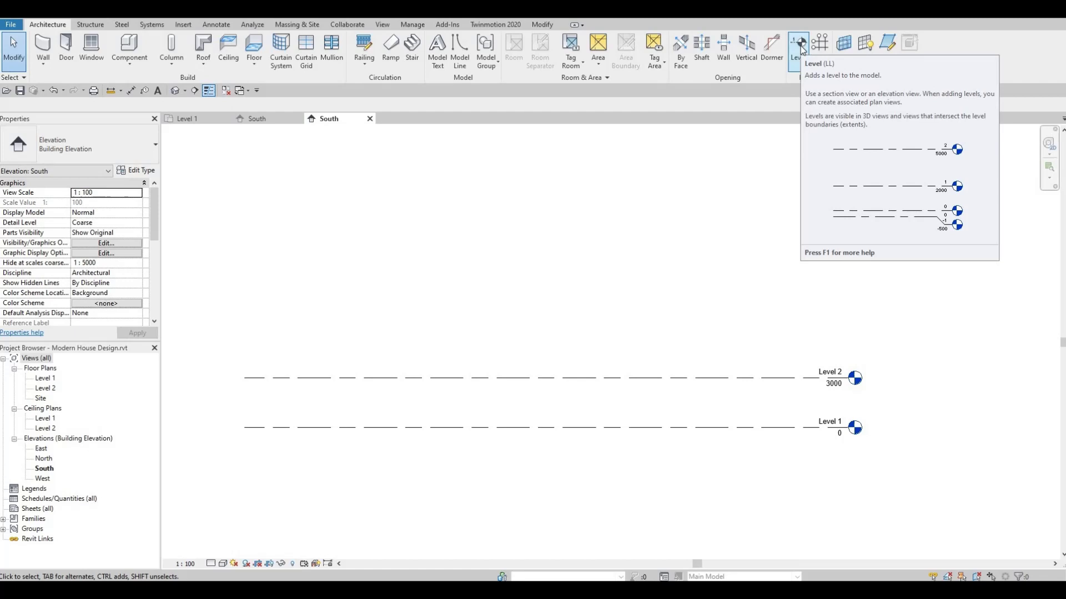
# Step: Draw Level 3 at elevation 6000 and align both of its ends with the levels below
pyautogui.click(801, 46)
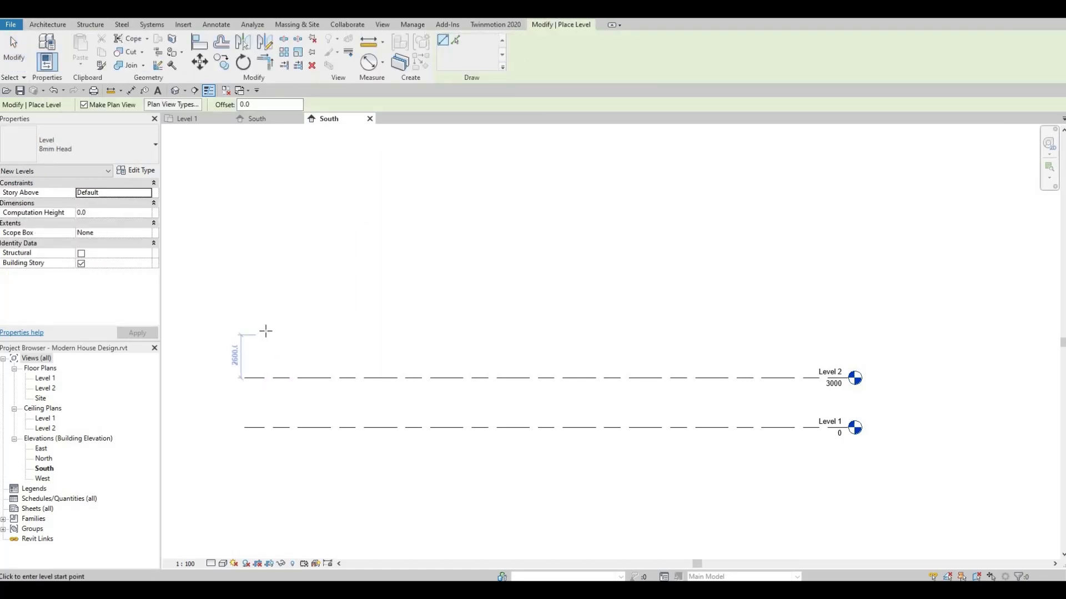
pyautogui.click(267, 329)
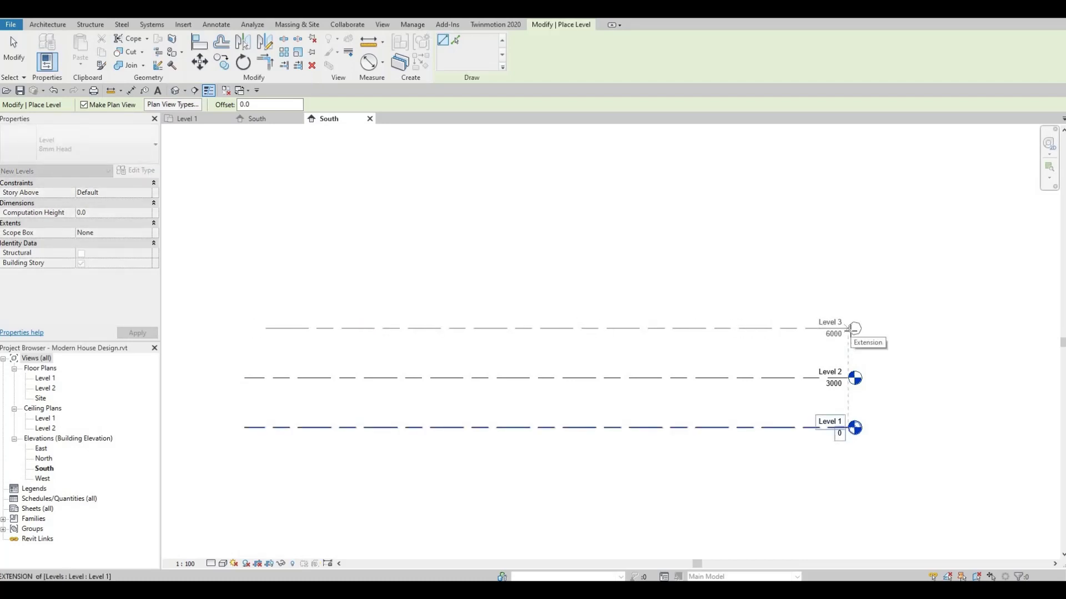
pyautogui.click(849, 329)
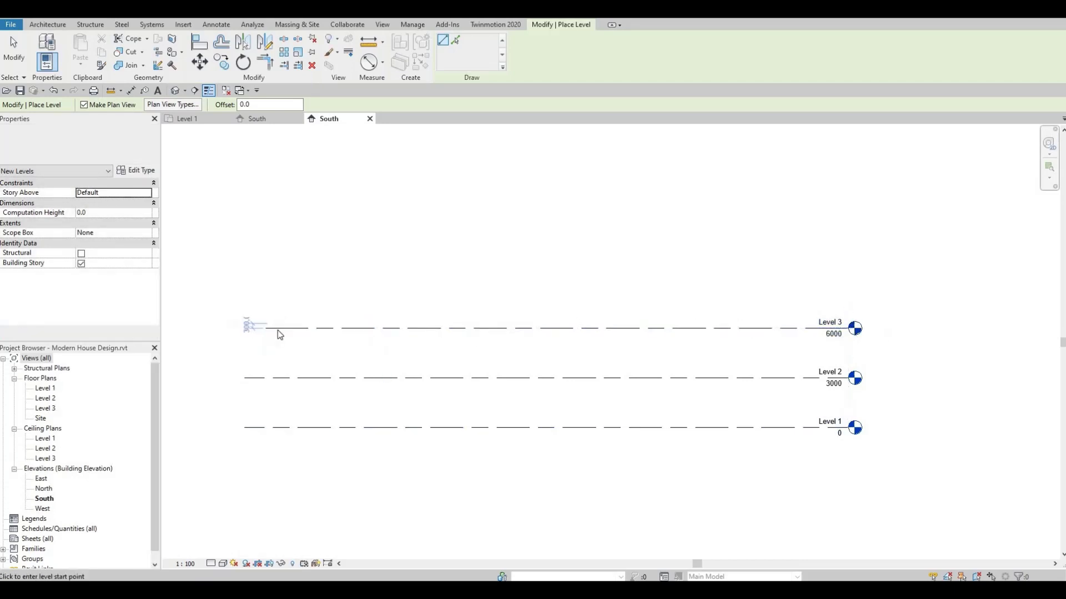
pyautogui.press('Escape')
pyautogui.click(272, 329)
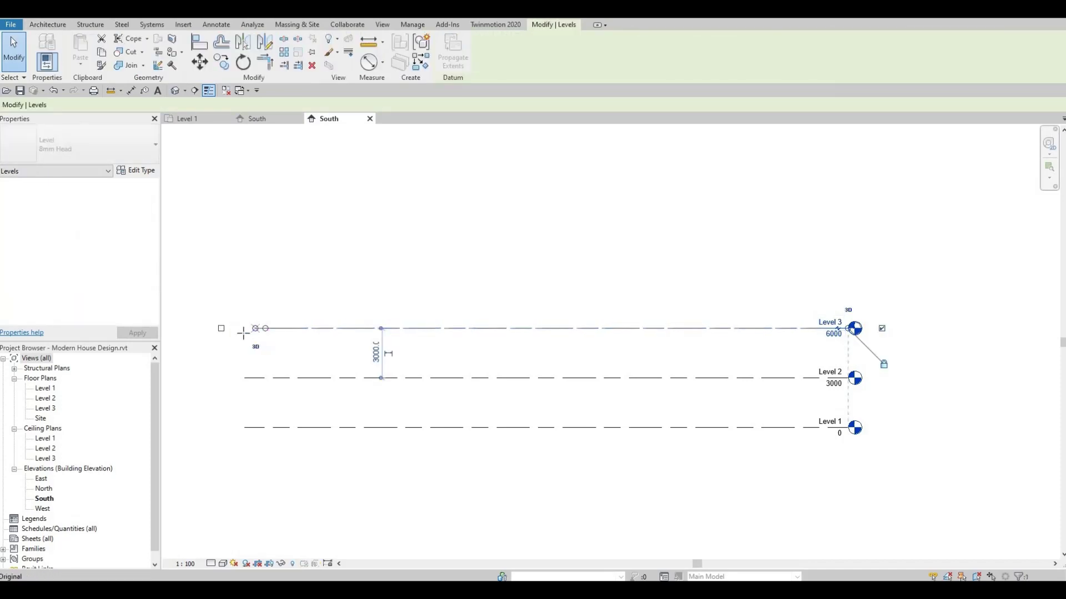
pyautogui.press('Escape')
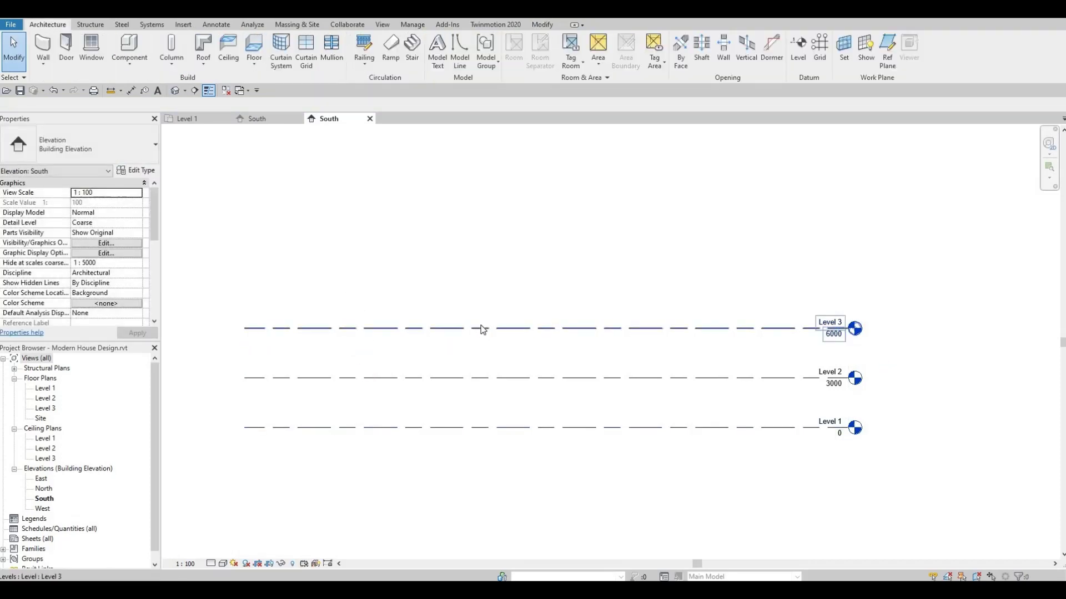
# Step: Draw Level 4 above Level 3 at an elevation of about 7600 and align its ends with the levels below
pyautogui.click(802, 49)
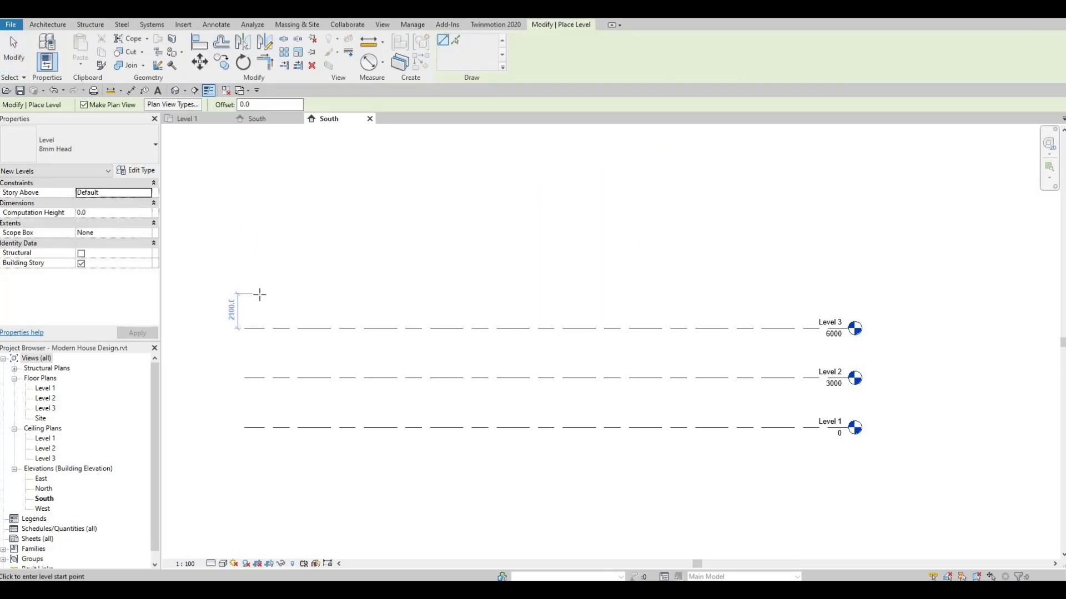
pyautogui.click(261, 301)
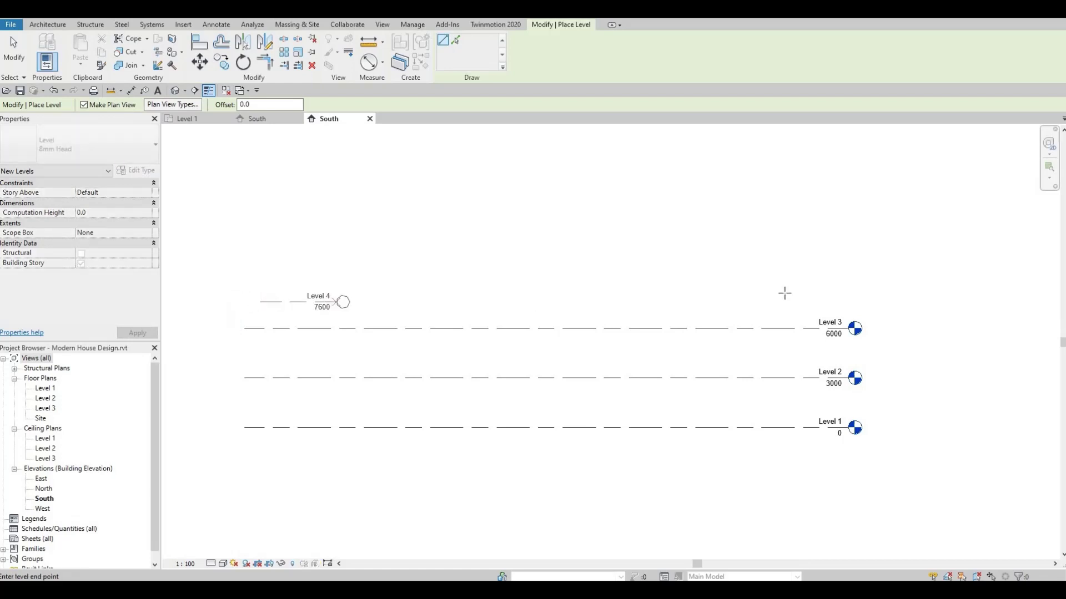
pyautogui.click(841, 293)
pyautogui.press('Escape')
pyautogui.press('Escape')
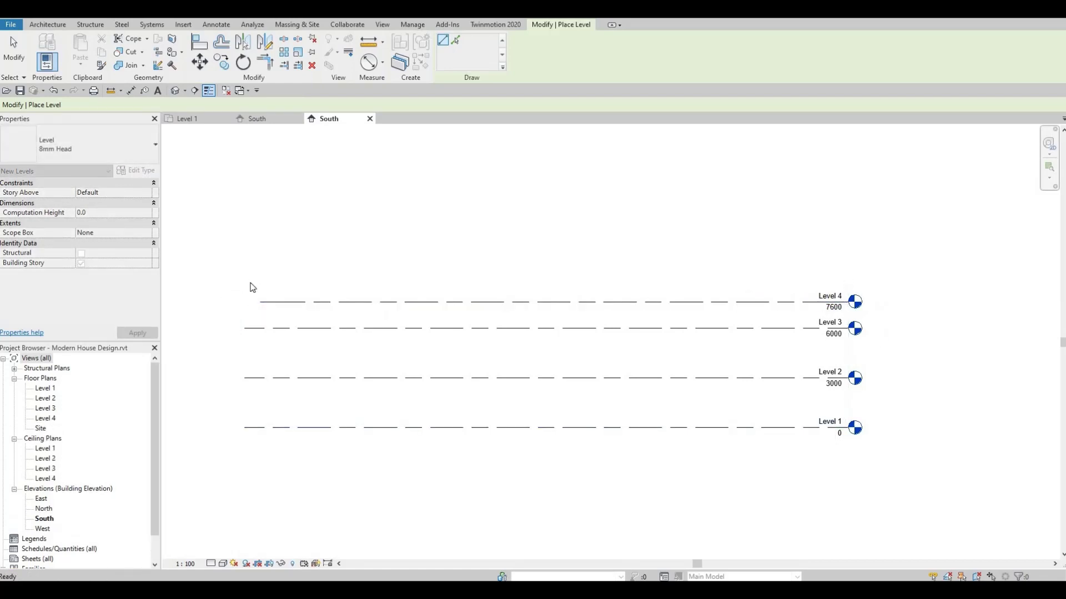
pyautogui.click(260, 303)
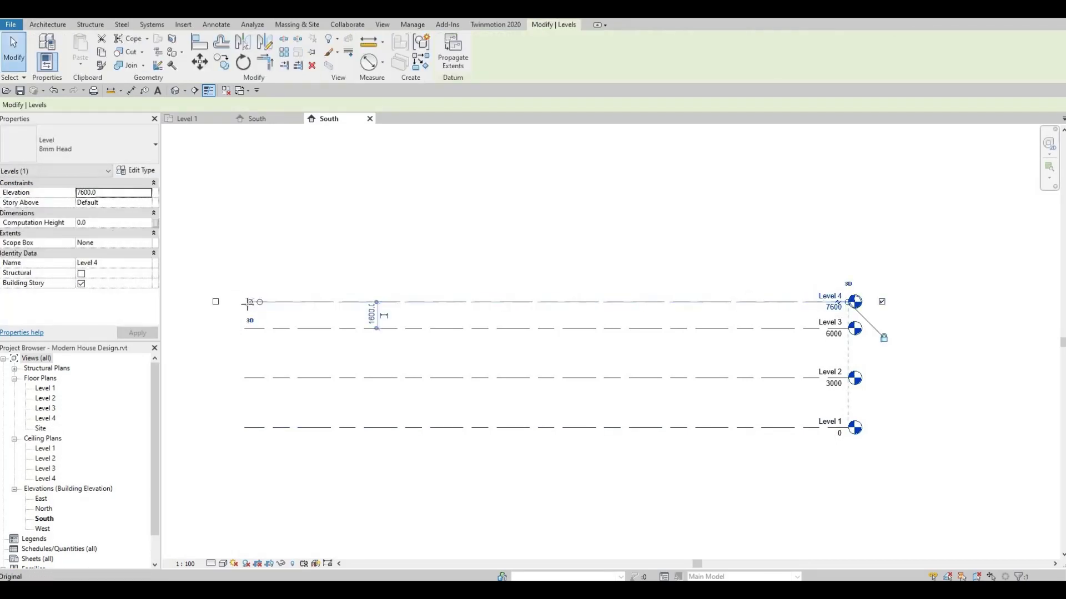
pyautogui.press('Escape')
# Step: Set Level 4's elevation to 7000
pyautogui.scroll(2, 833, 309)
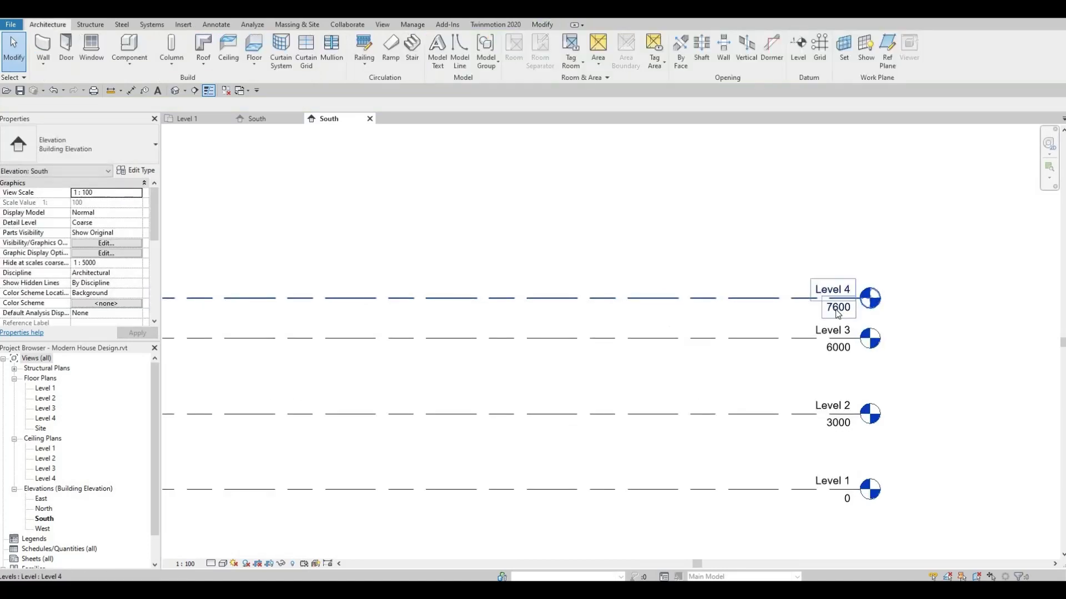
pyautogui.doubleClick(835, 309)
pyautogui.click(835, 310)
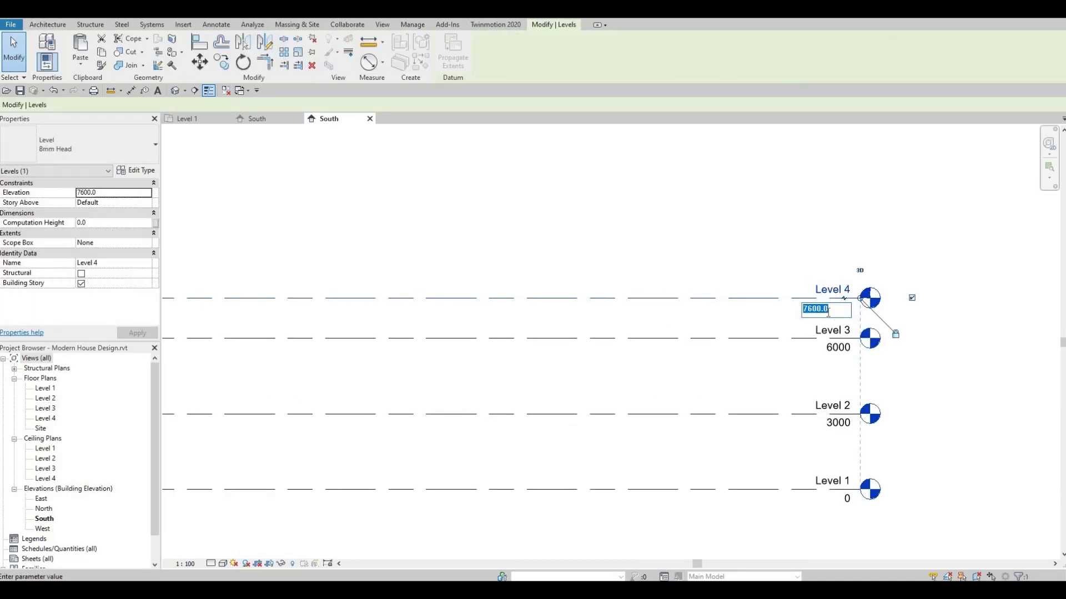
pyautogui.click(828, 313)
pyautogui.hotkey('ctrl', 'a')
pyautogui.write('7000')
pyautogui.press('Return')
pyautogui.click(730, 308)
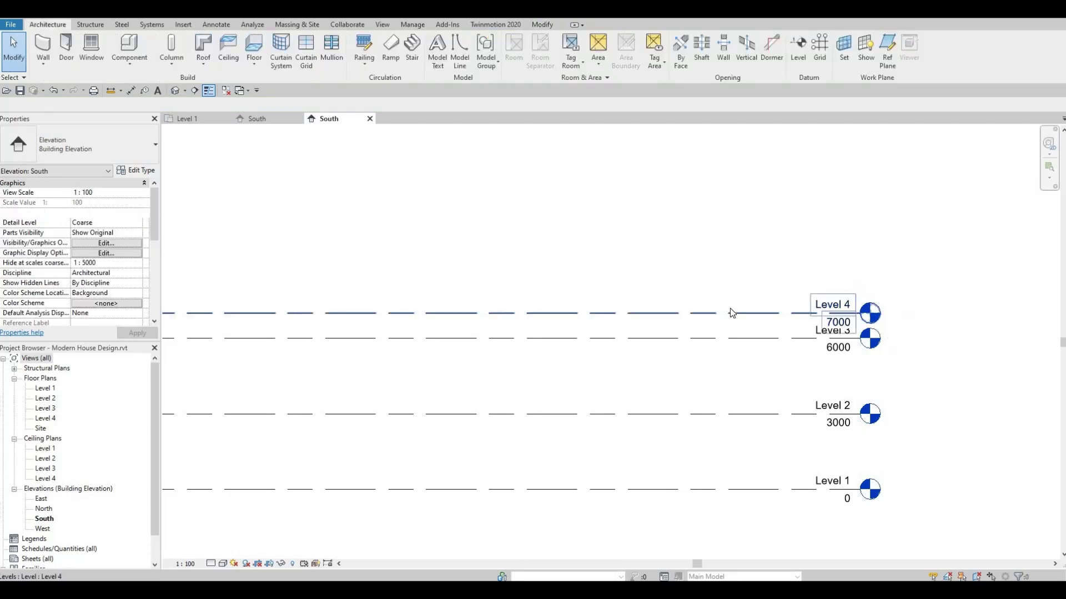
pyautogui.scroll(-1, 755, 312)
pyautogui.scroll(-1, 756, 243)
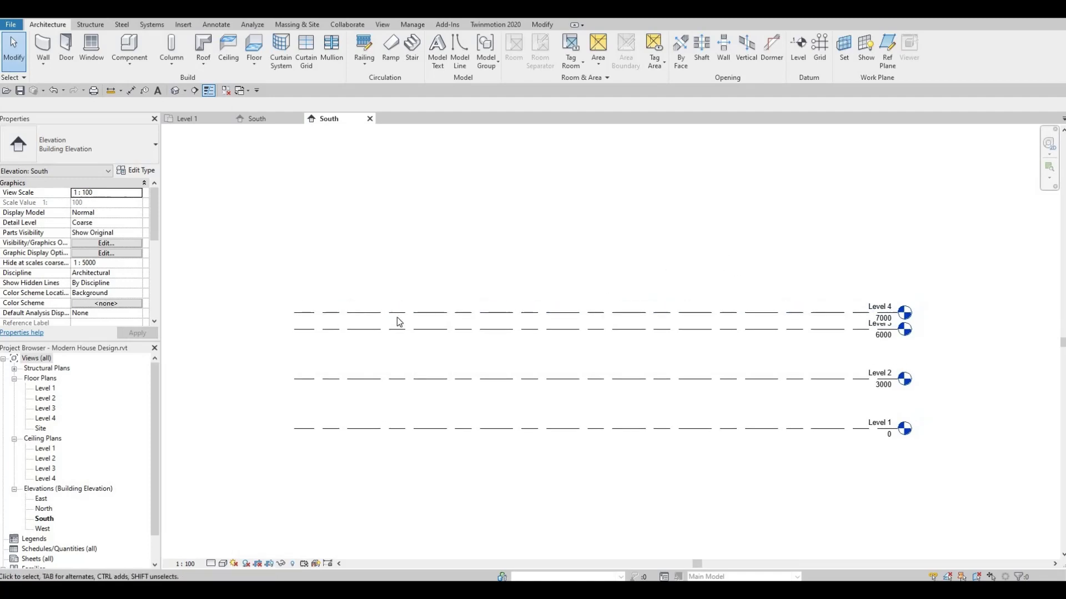
# Step: Open the Level 1 floor plan and draw a vertical grid line upward between the elevation markers, slightly left of centre
pyautogui.doubleClick(46, 388)
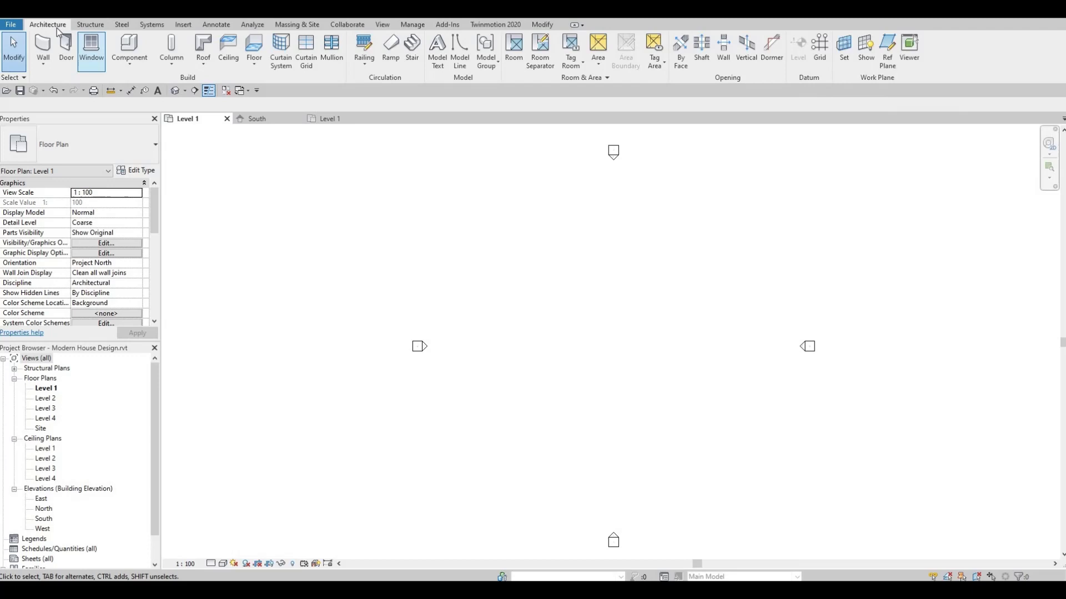
pyautogui.click(824, 53)
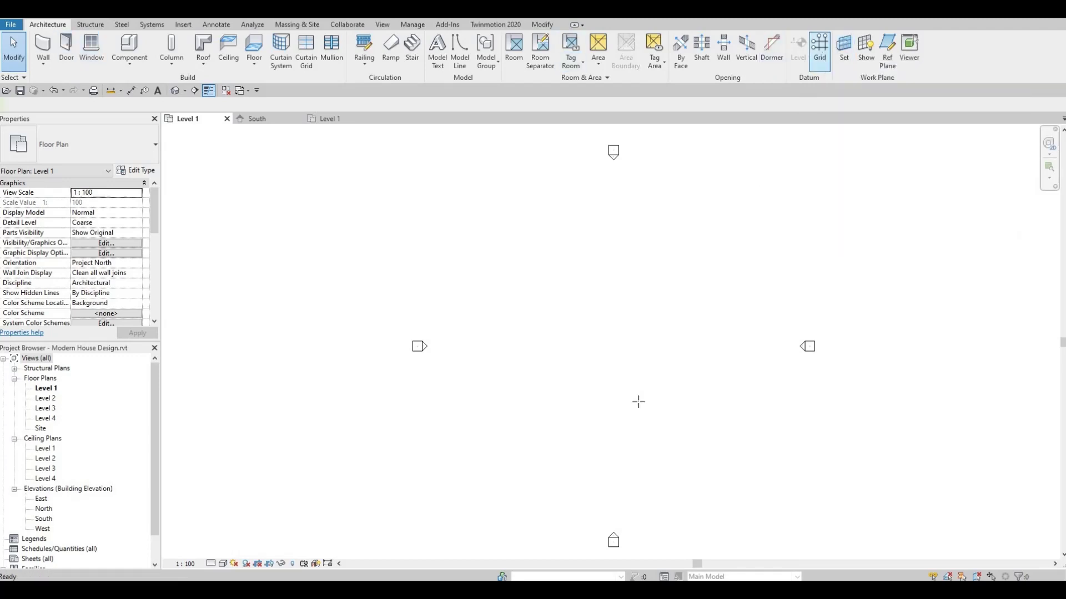
pyautogui.click(551, 499)
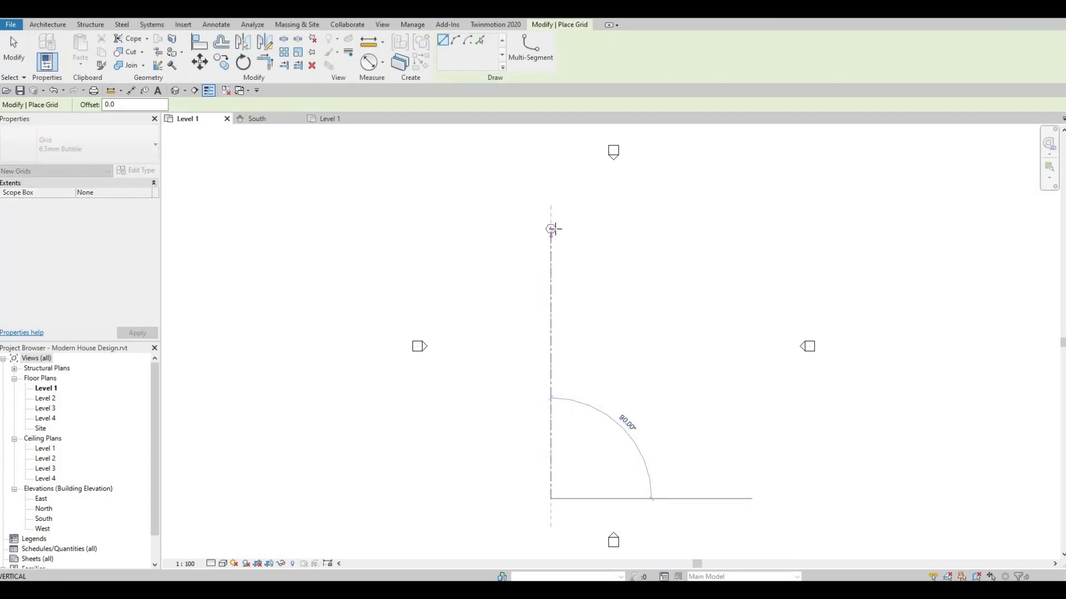
pyautogui.click(555, 223)
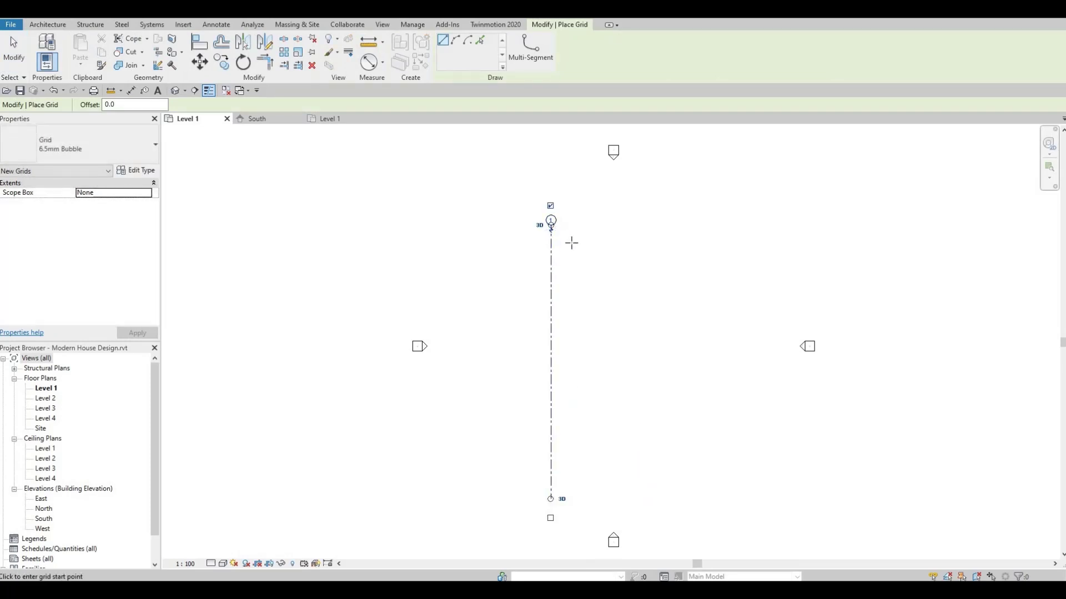
pyautogui.scroll(1, 571, 241)
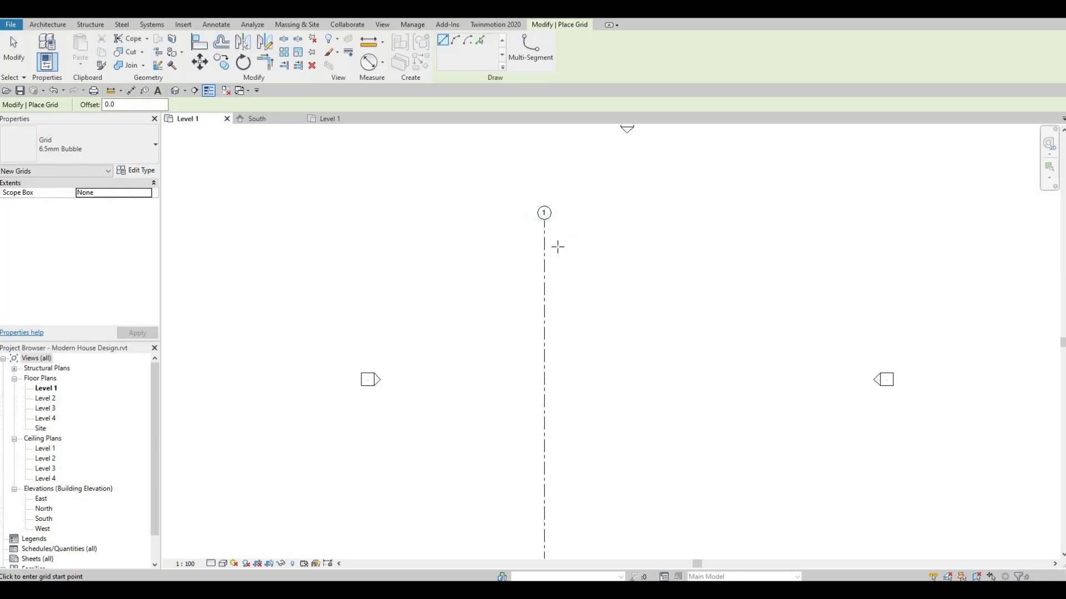
# Step: Copy the vertical grid line 5800 mm horizontally to the right
pyautogui.press('Escape')
pyautogui.press('Escape')
pyautogui.click(545, 237)
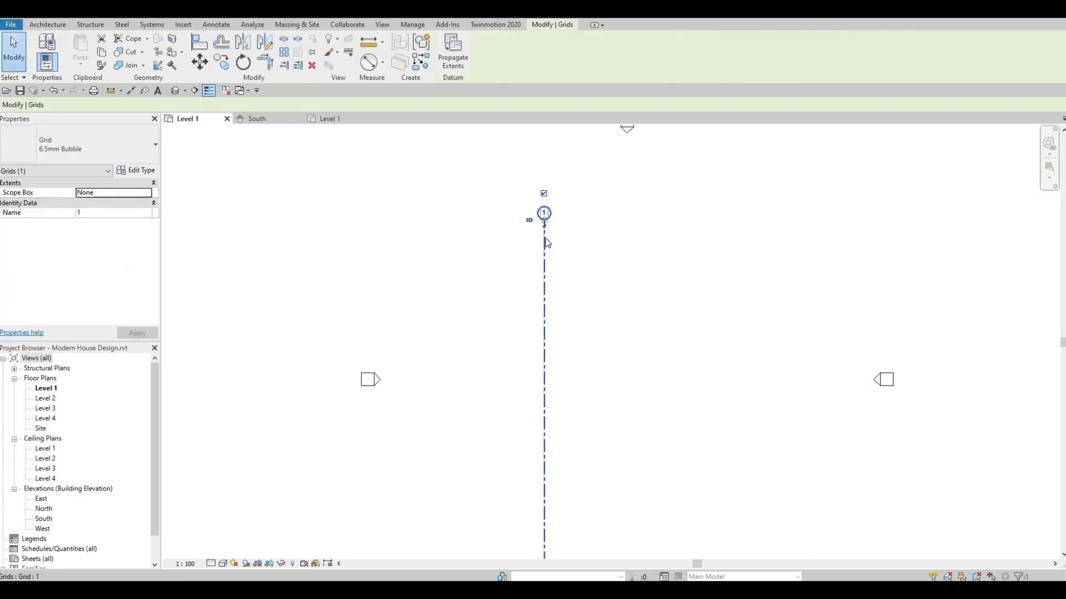
pyautogui.click(224, 65)
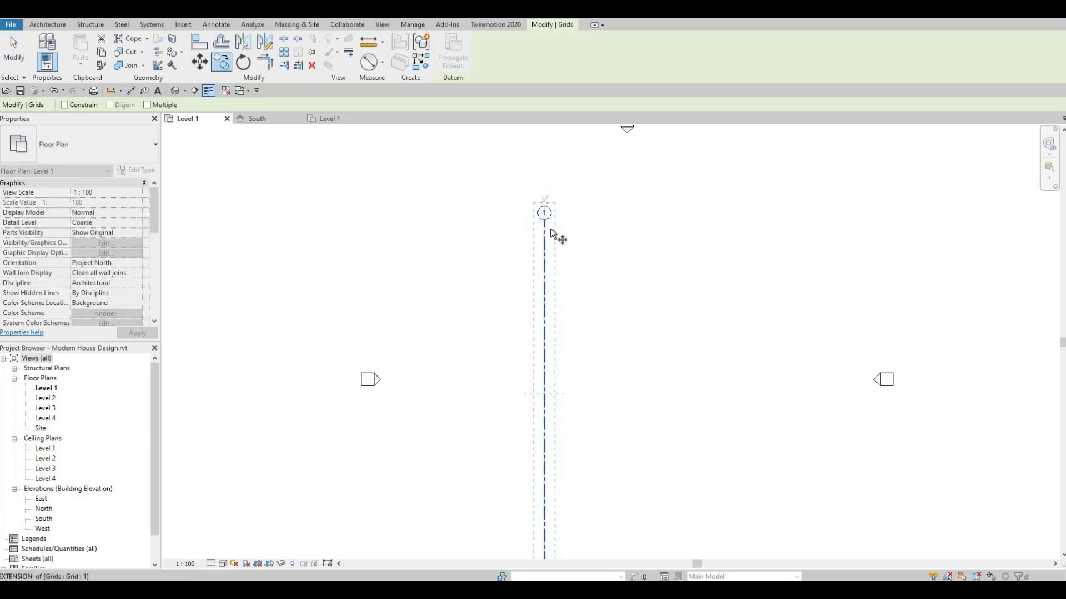
pyautogui.click(549, 236)
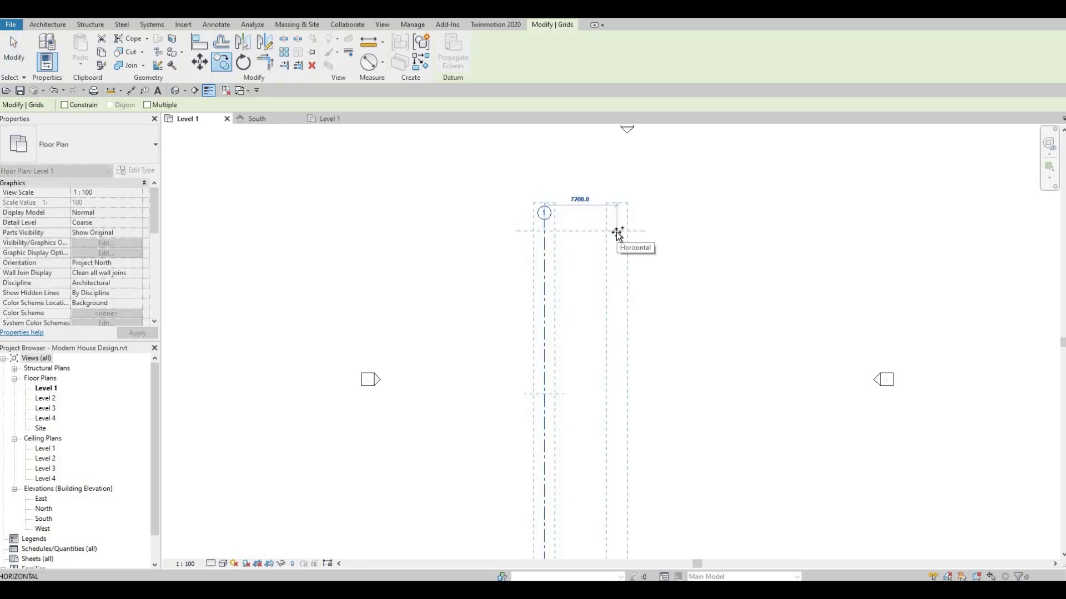
pyautogui.write('5800')
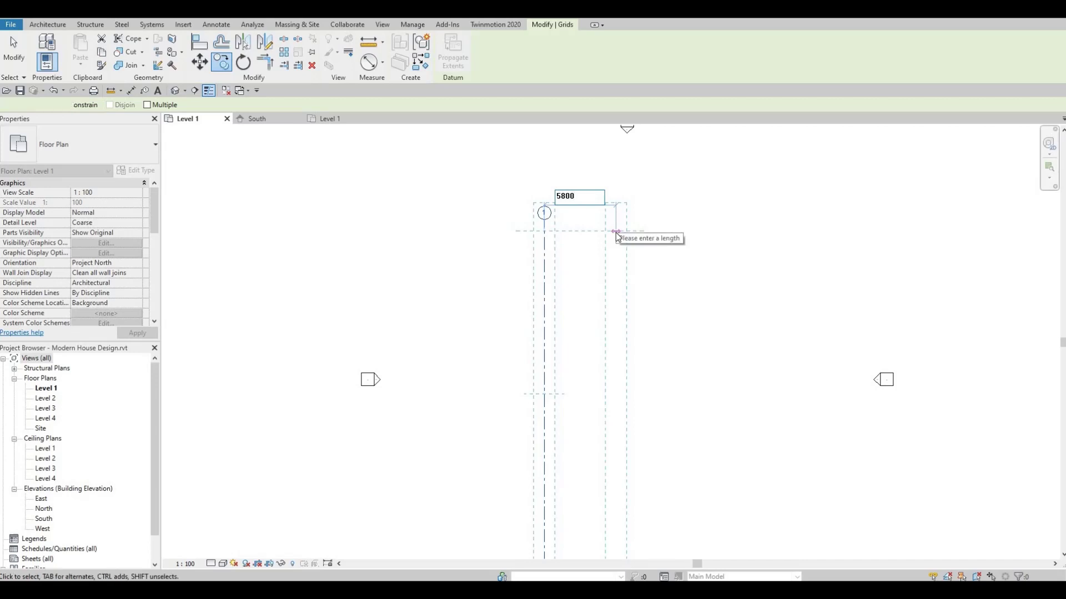
pyautogui.press('Return')
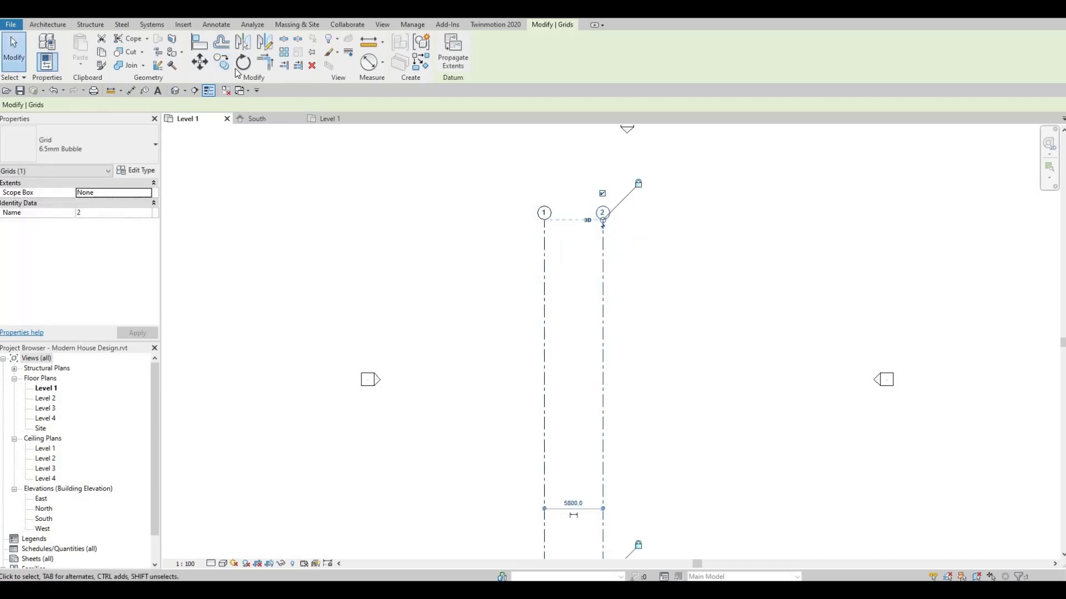
# Step: Copy grid line 2 horizontally 4200 mm to the right to add a third vertical grid line
pyautogui.press('r')
pyautogui.press('o')
pyautogui.press('c')
pyautogui.press('o')
pyautogui.click(603, 235)
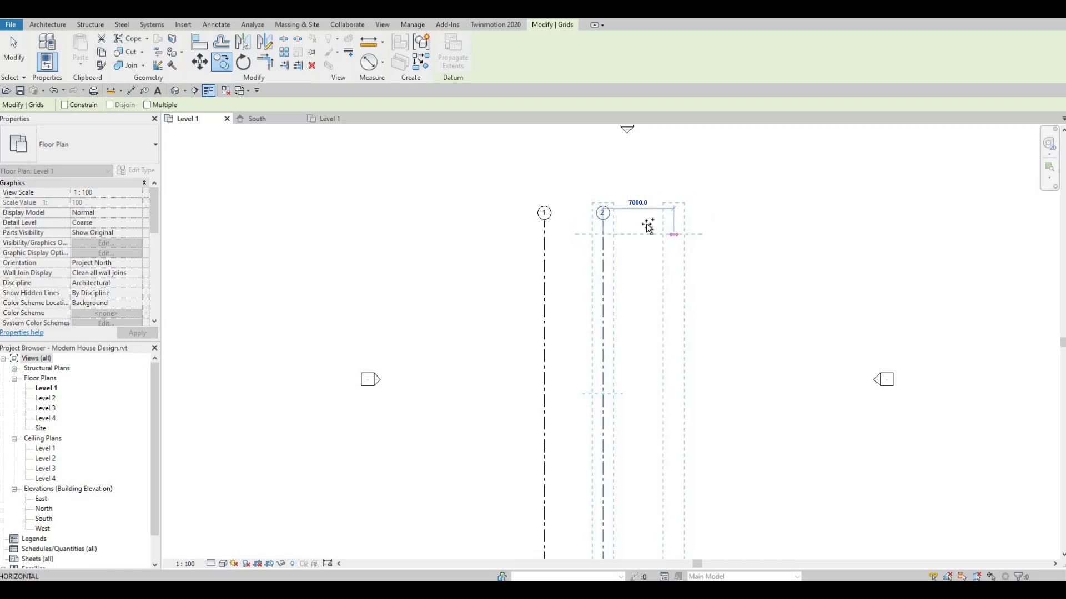
pyautogui.write('4')
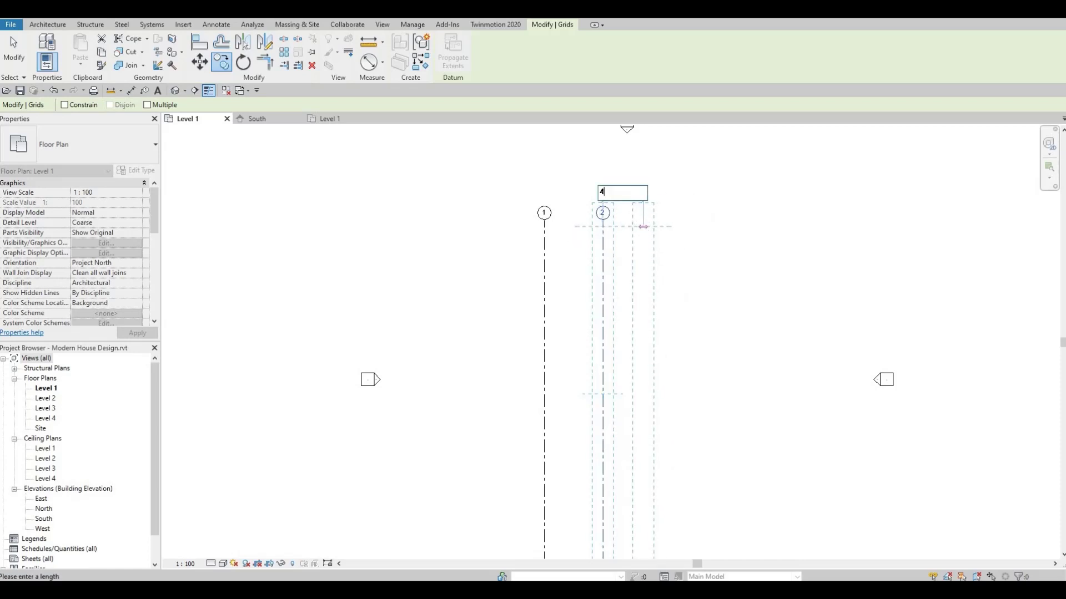
pyautogui.write('200')
pyautogui.press('Return')
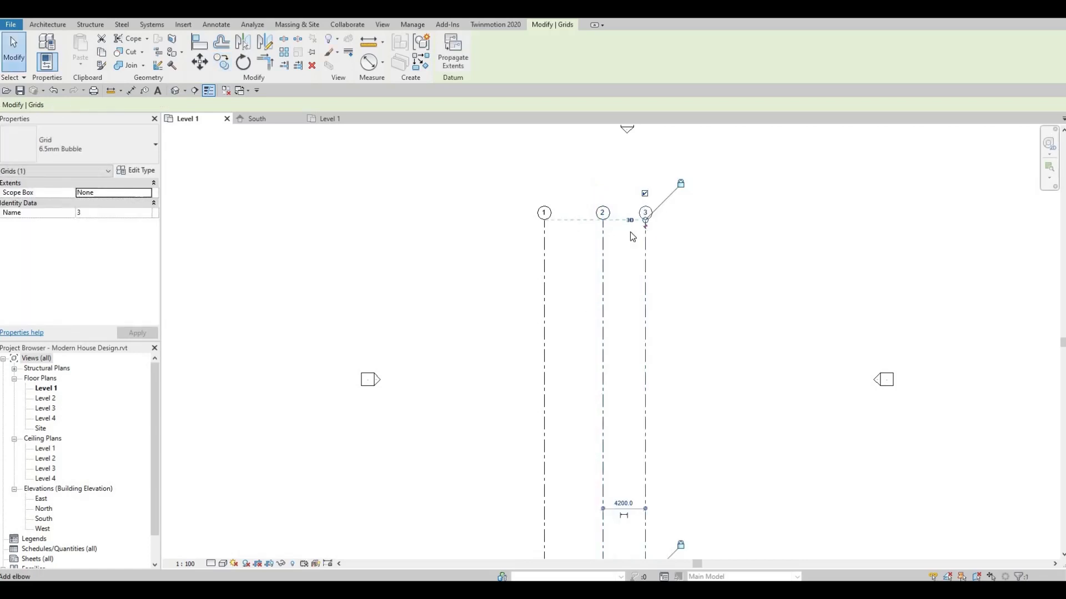
pyautogui.scroll(1, 622, 232)
pyautogui.scroll(1, 611, 232)
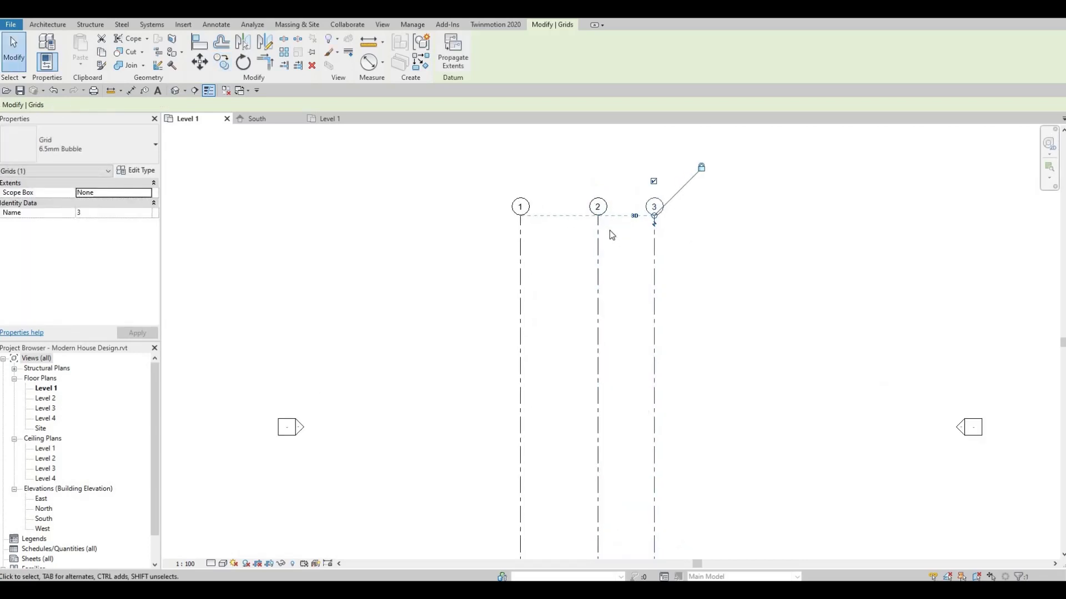
pyautogui.click(608, 229)
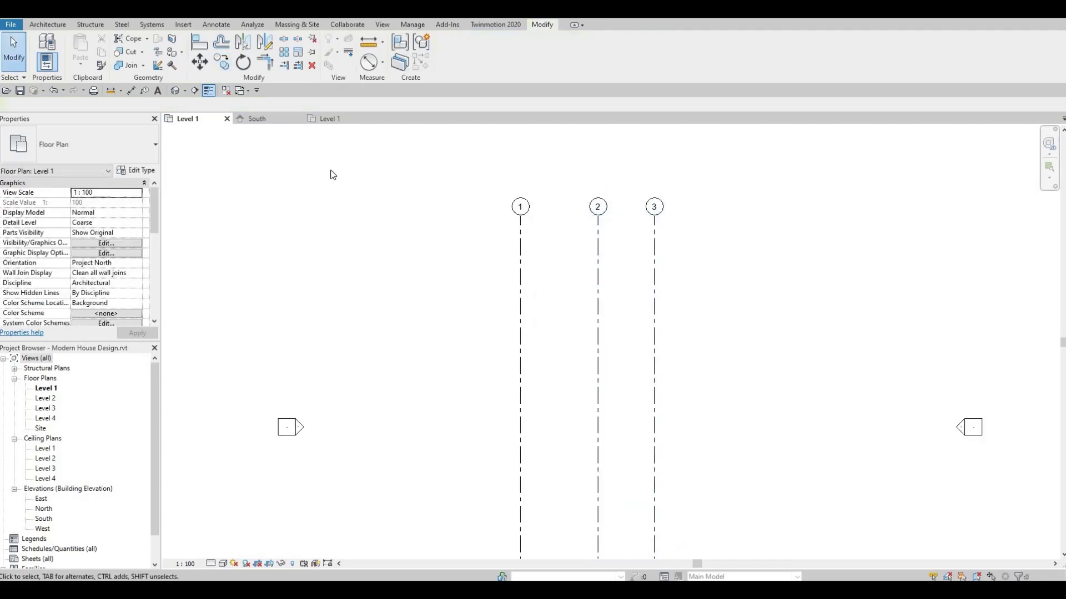
# Step: Draw a horizontal grid line from left to right across the three vertical grid lines, just below their bubbles
pyautogui.click(48, 25)
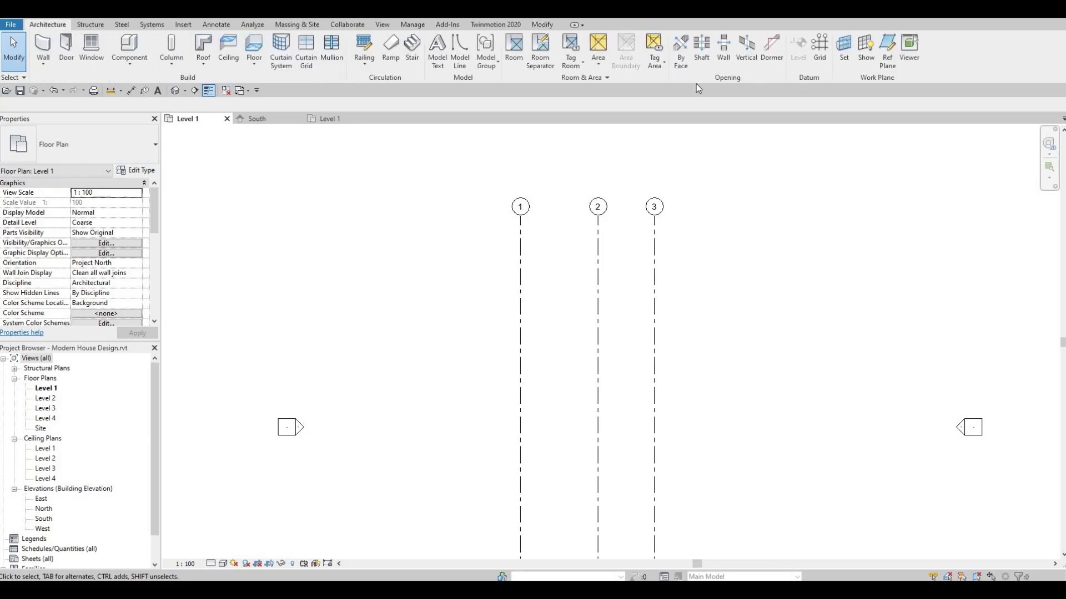
pyautogui.click(824, 55)
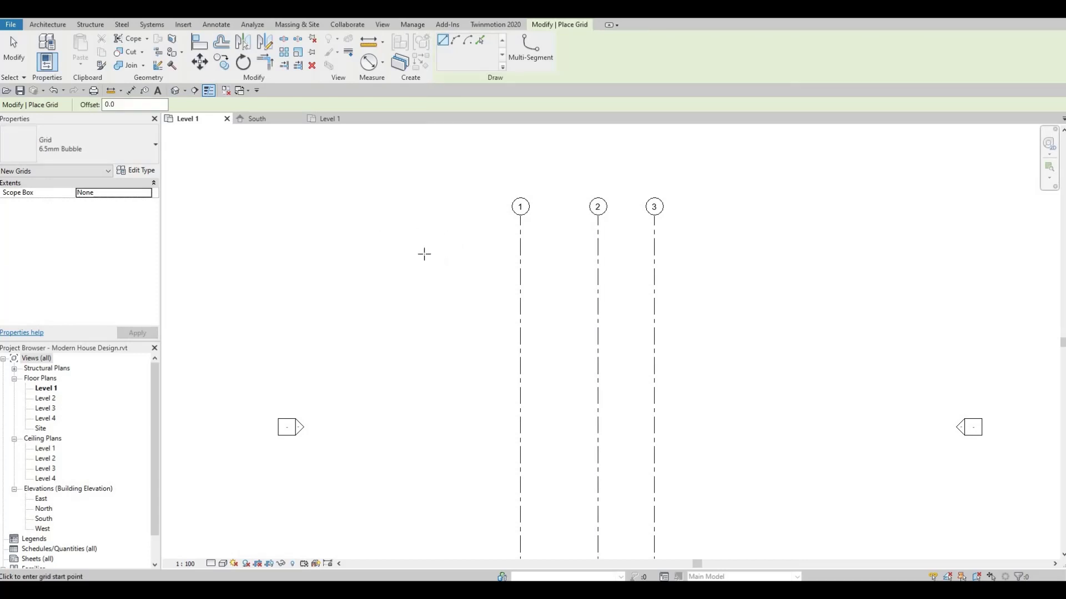
pyautogui.click(423, 254)
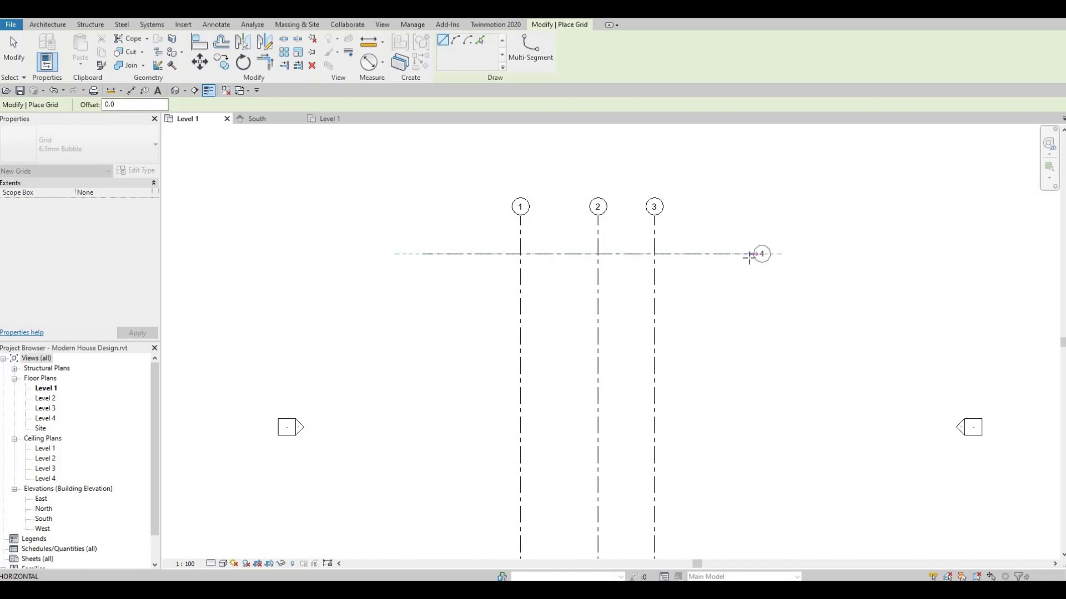
pyautogui.click(748, 254)
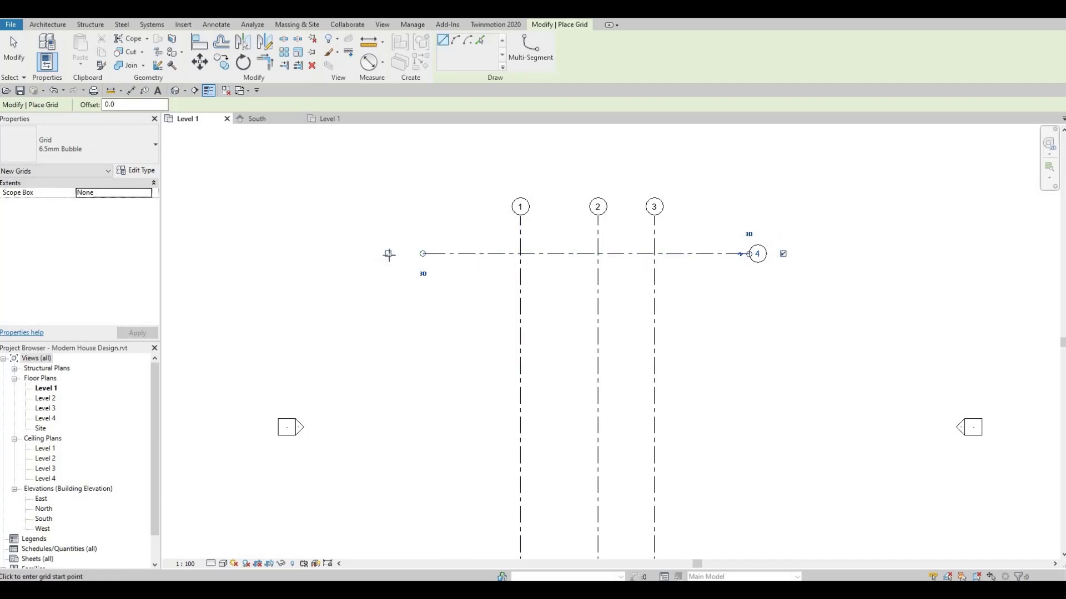
# Step: Show the horizontal grid line's bubble only at its left end and rename the grid A
pyautogui.click(388, 253)
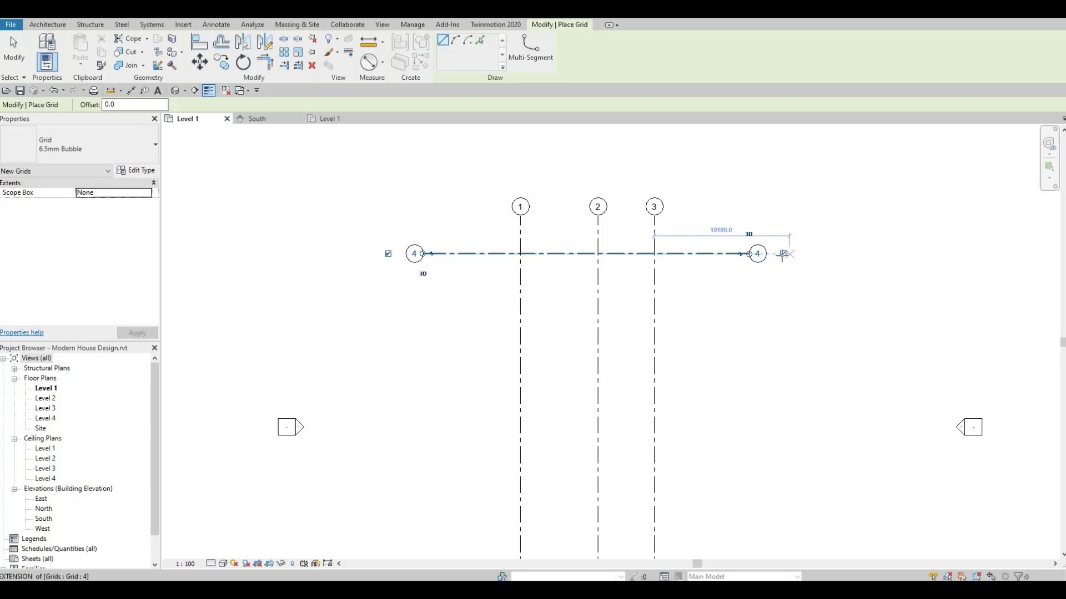
pyautogui.click(783, 254)
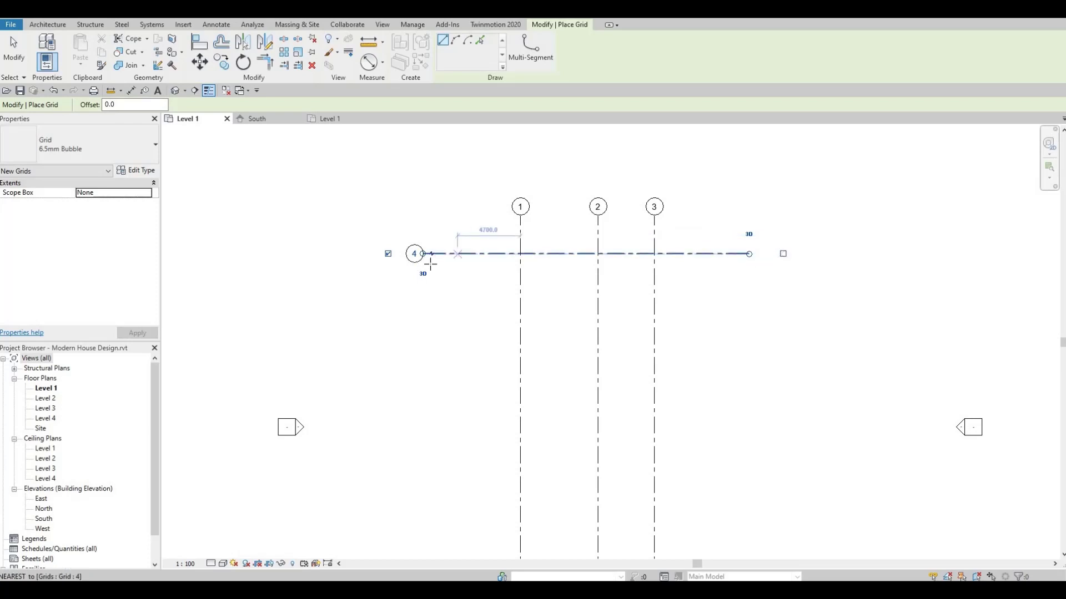
pyautogui.press('Escape')
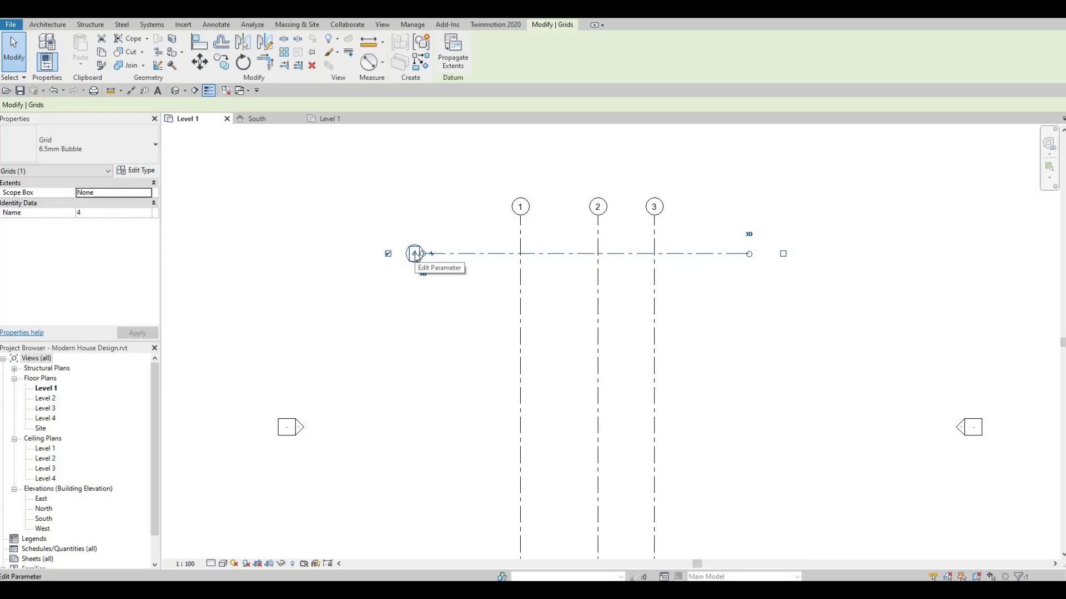
pyautogui.click(414, 253)
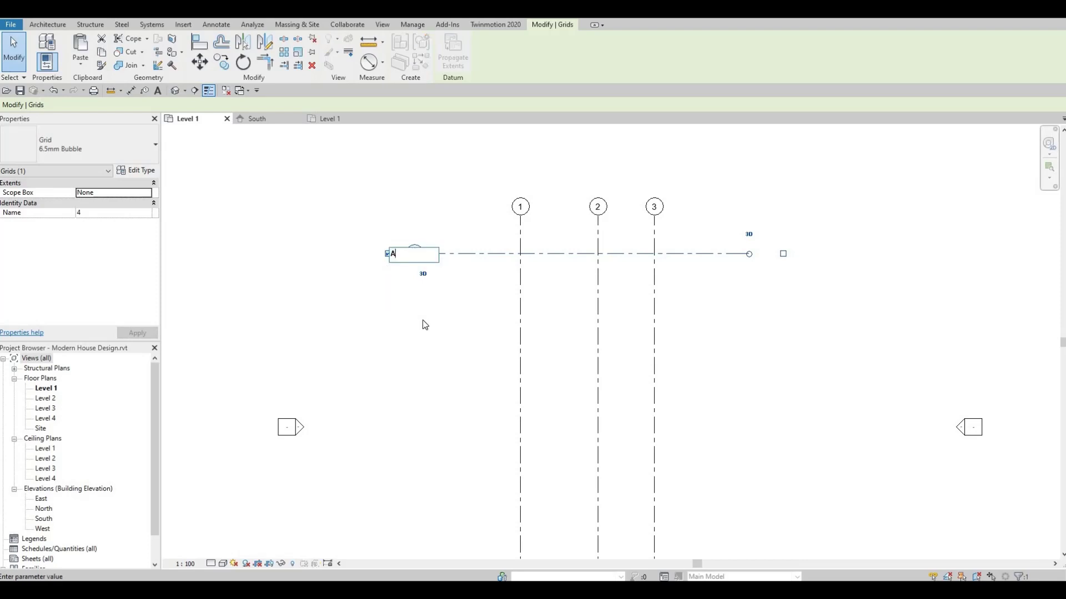
pyautogui.write('A')
pyautogui.press('Return')
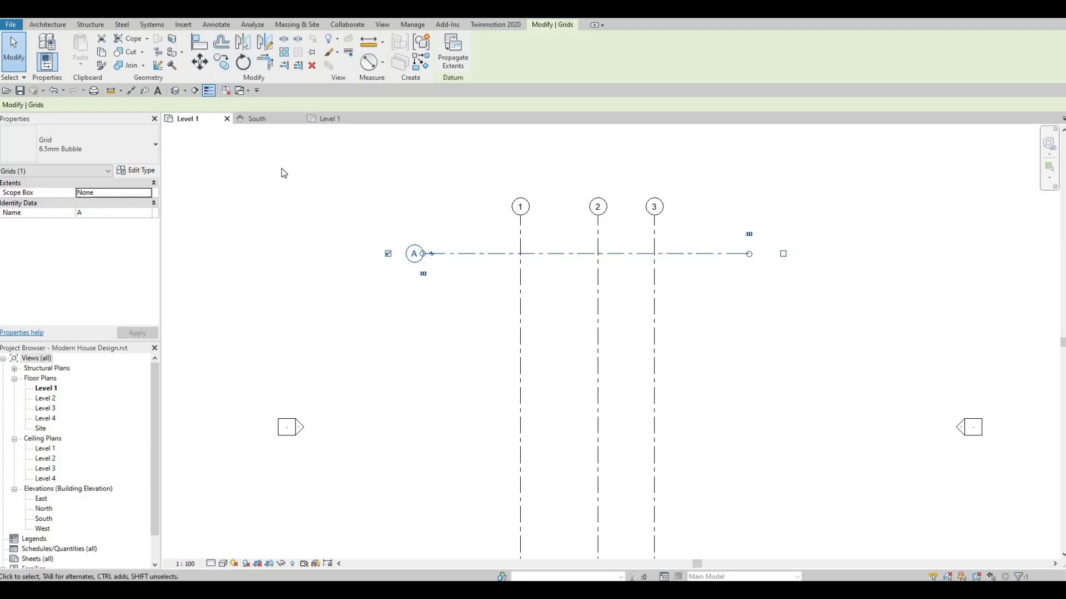
# Step: Copy grid line A 4000 mm straight down
pyautogui.press('c')
pyautogui.press('c')
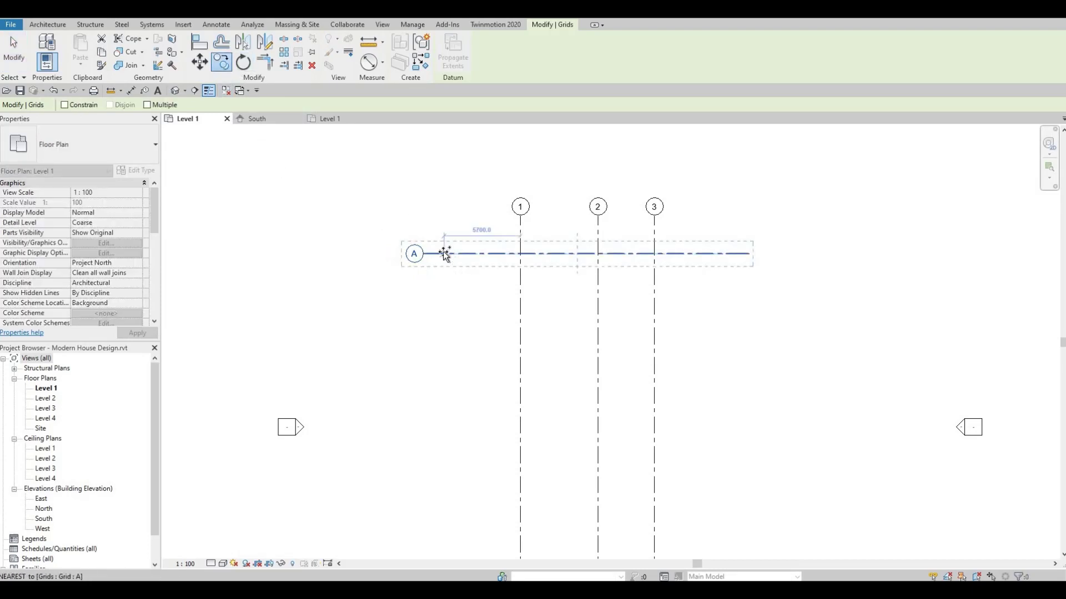
pyautogui.click(442, 253)
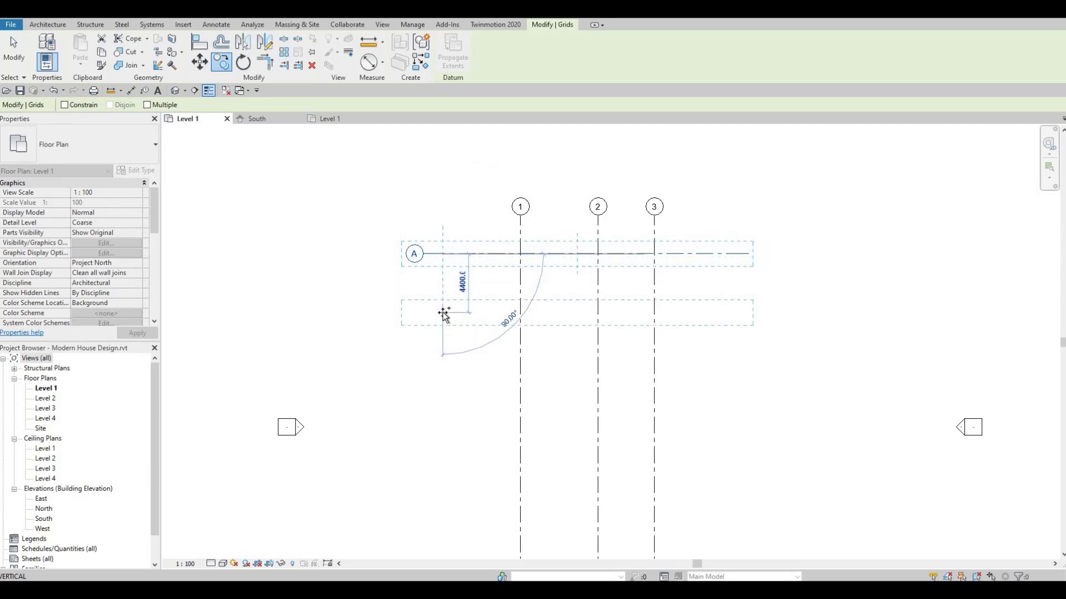
pyautogui.write('40')
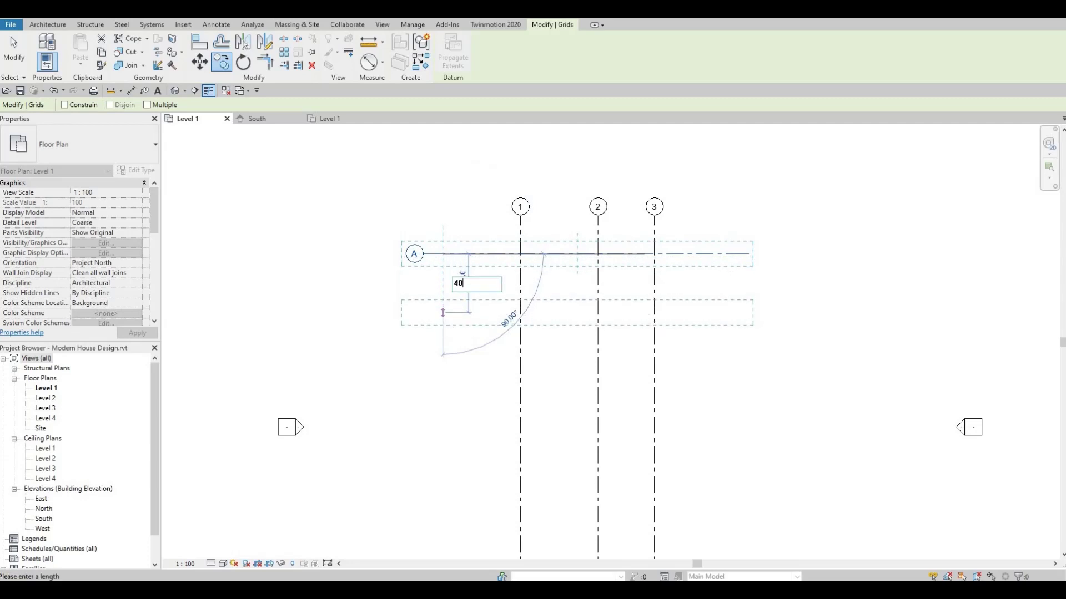
pyautogui.write('00')
pyautogui.press('Return')
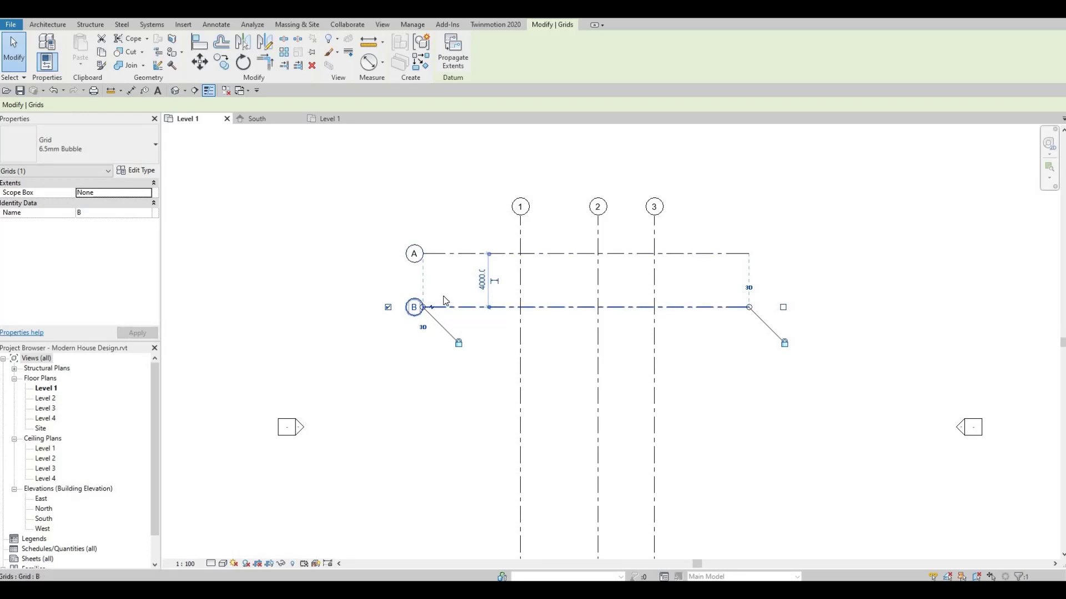
# Step: Make two successive copies of grid line B downward with the Multiple option, each spaced 6000 mm
pyautogui.click(216, 65)
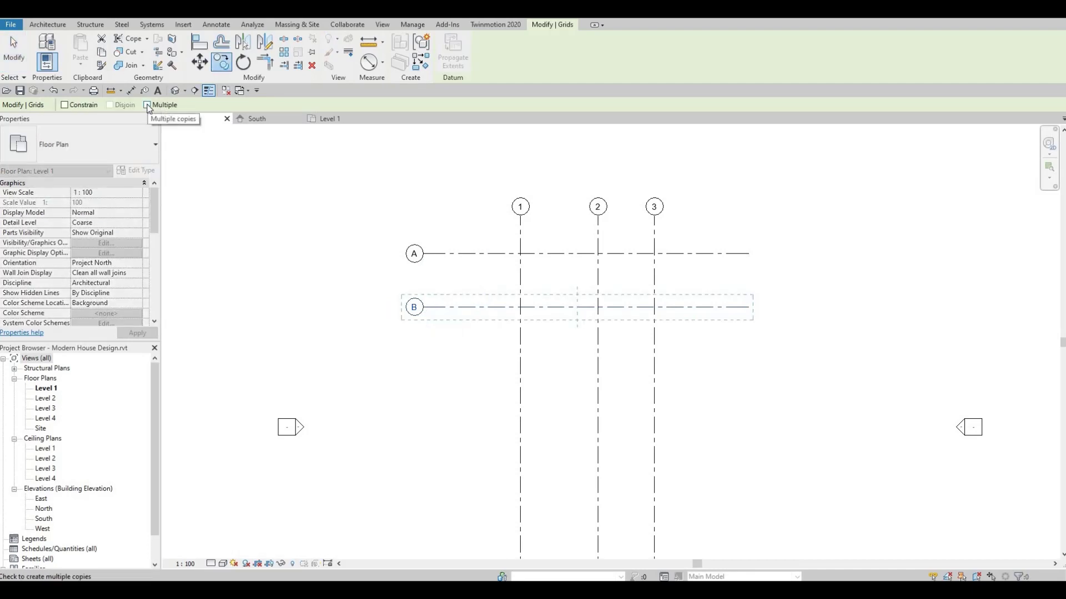
pyautogui.click(147, 105)
pyautogui.click(462, 307)
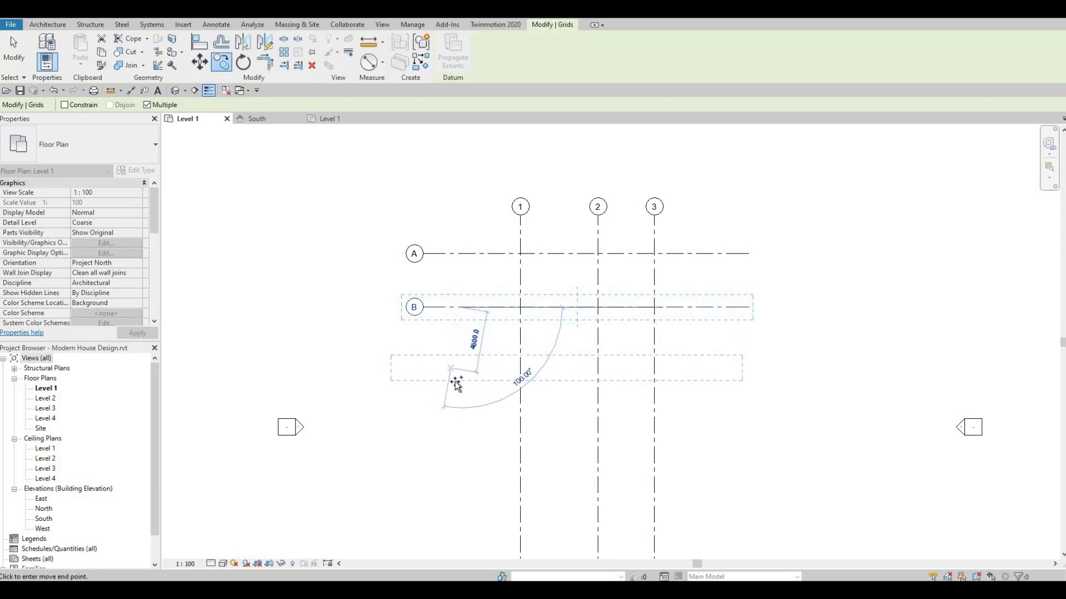
pyautogui.write('6')
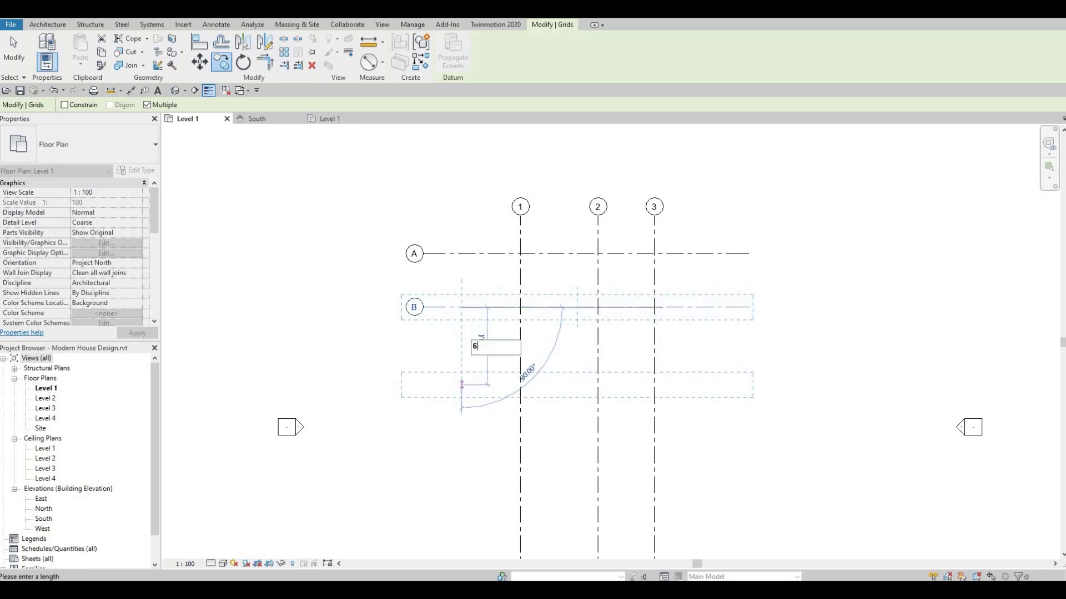
pyautogui.write('000')
pyautogui.press('Return')
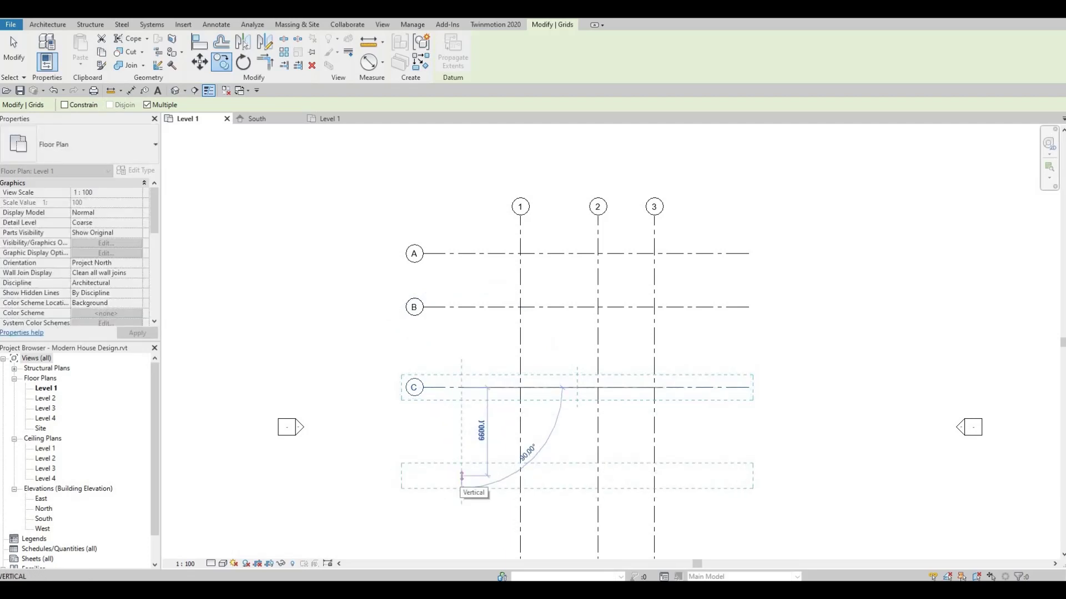
pyautogui.write('6000')
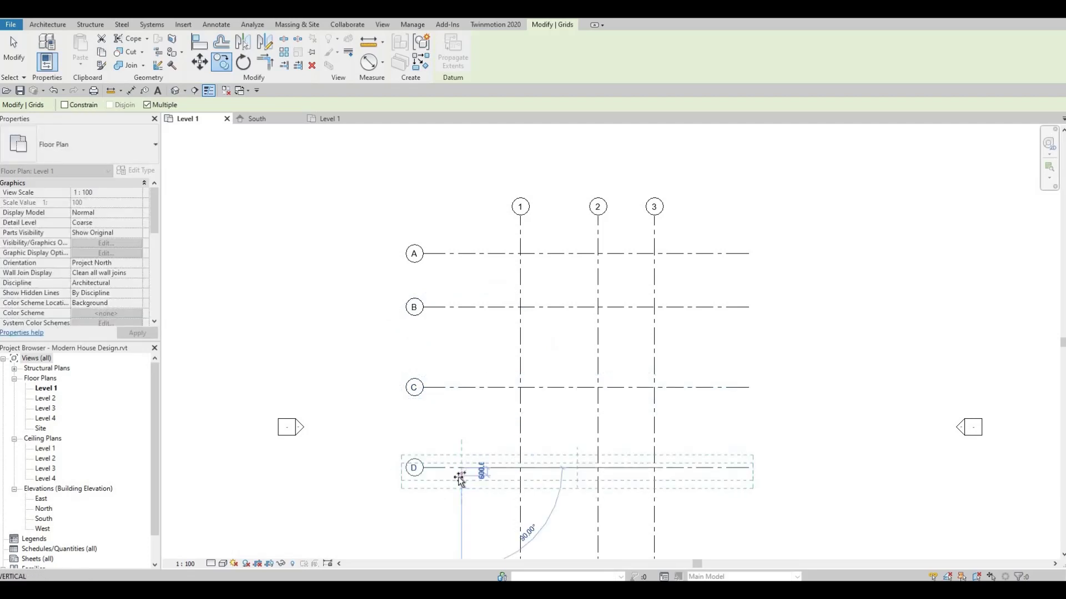
pyautogui.press('Return')
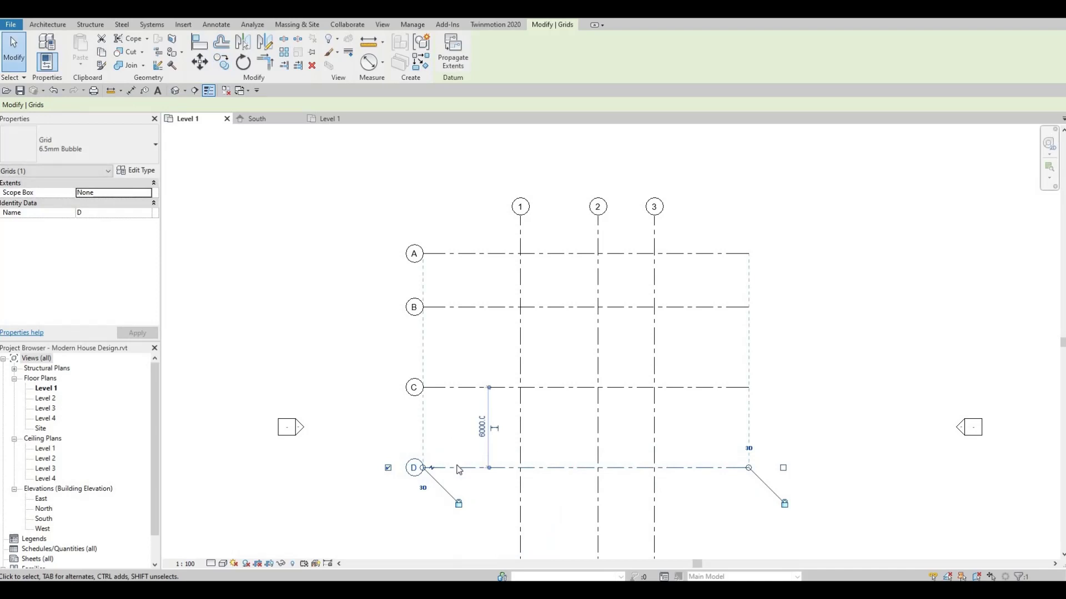
pyautogui.click(468, 443)
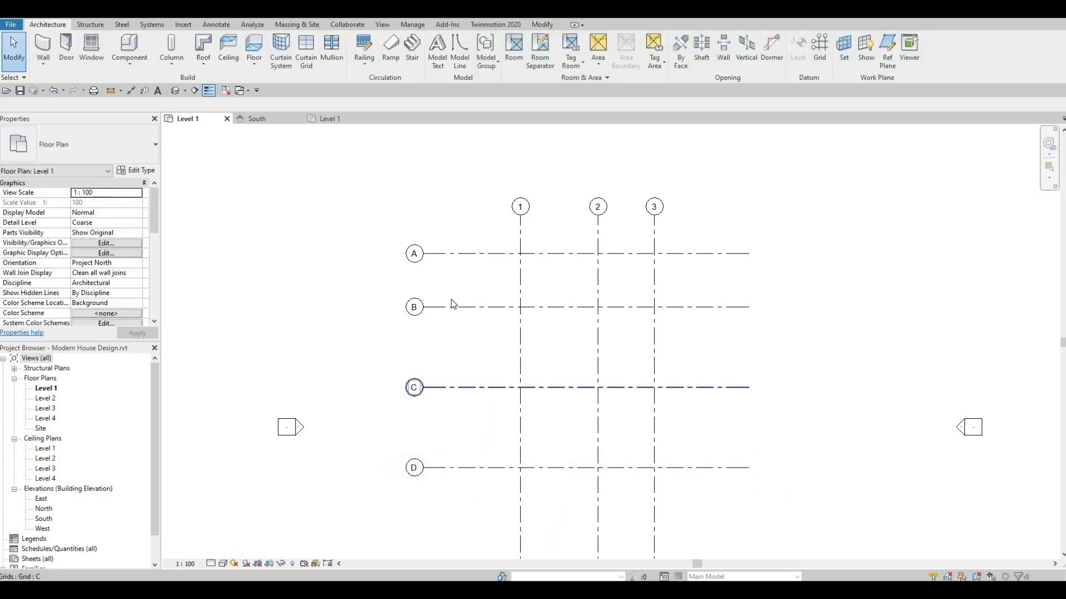
# Step: Duplicate the Generic - 200mm basic wall type as Exterior Wall 1 and open its layer structure for editing
pyautogui.click(46, 46)
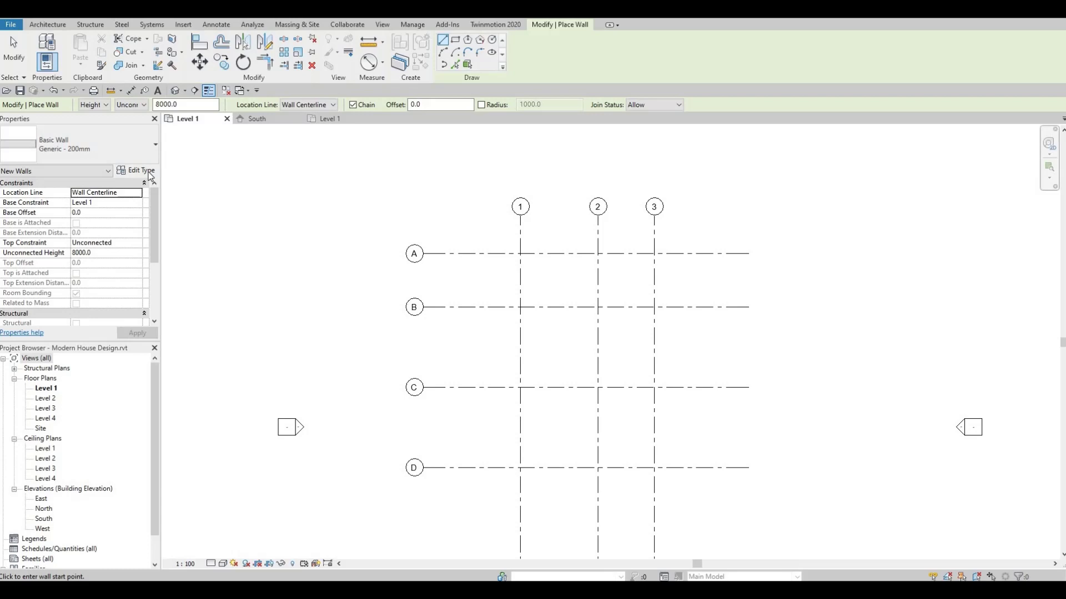
pyautogui.click(121, 171)
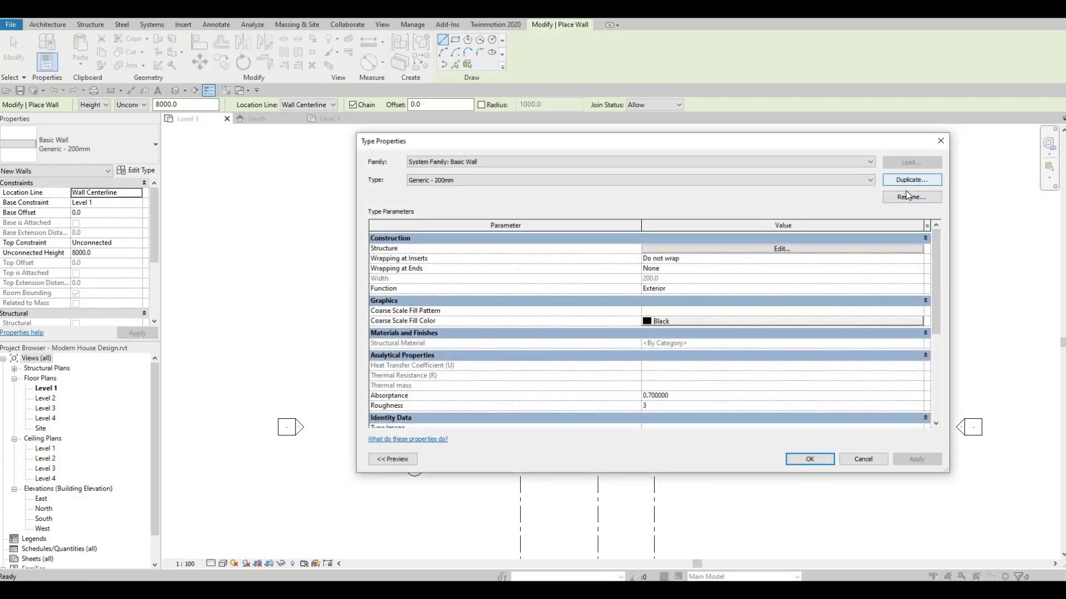
pyautogui.click(921, 183)
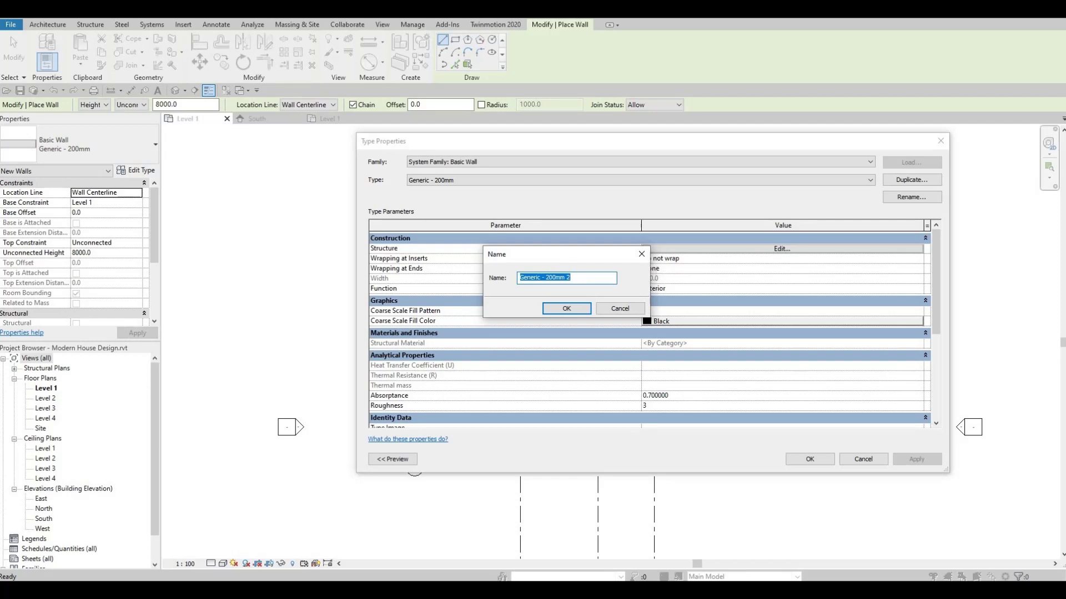
pyautogui.write('Exterior Wall 1')
pyautogui.click(580, 309)
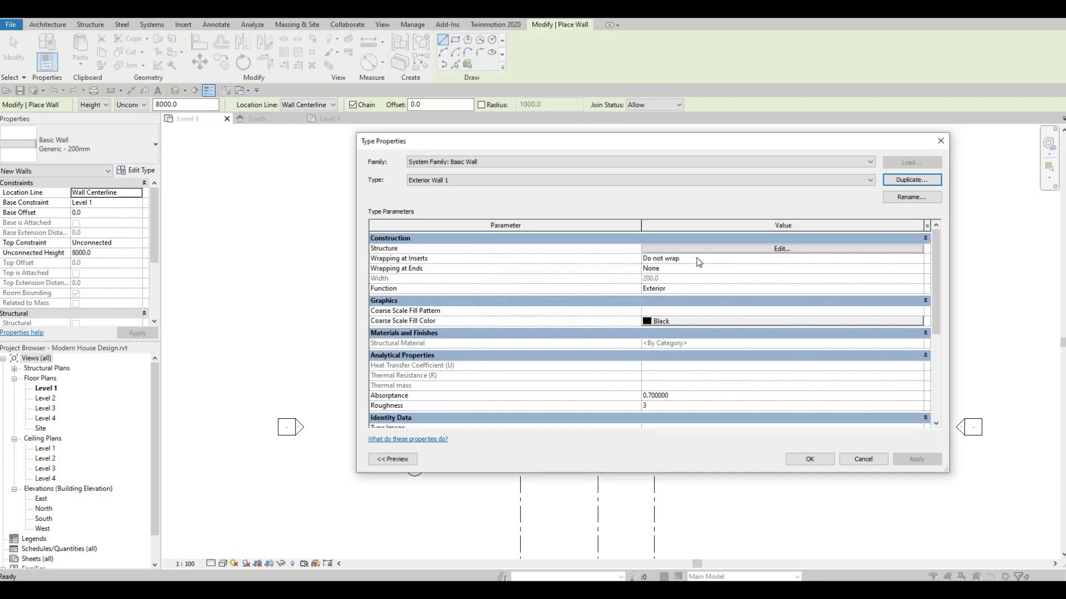
pyautogui.click(737, 251)
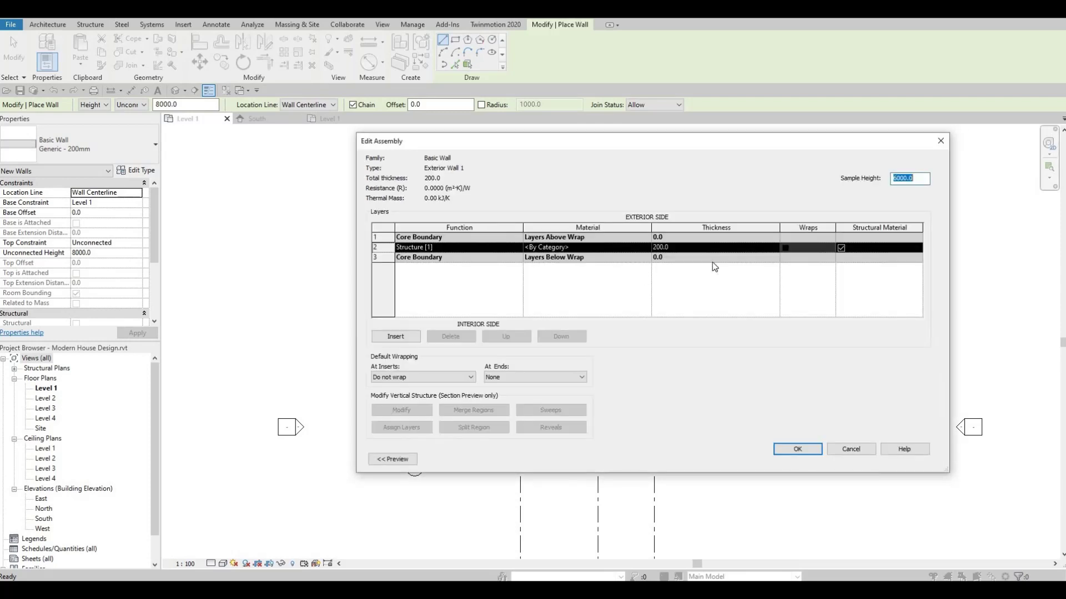
# Step: Set the Exterior Wall 1 structure layer's thickness to 300 mm and accept the type settings
pyautogui.click(692, 246)
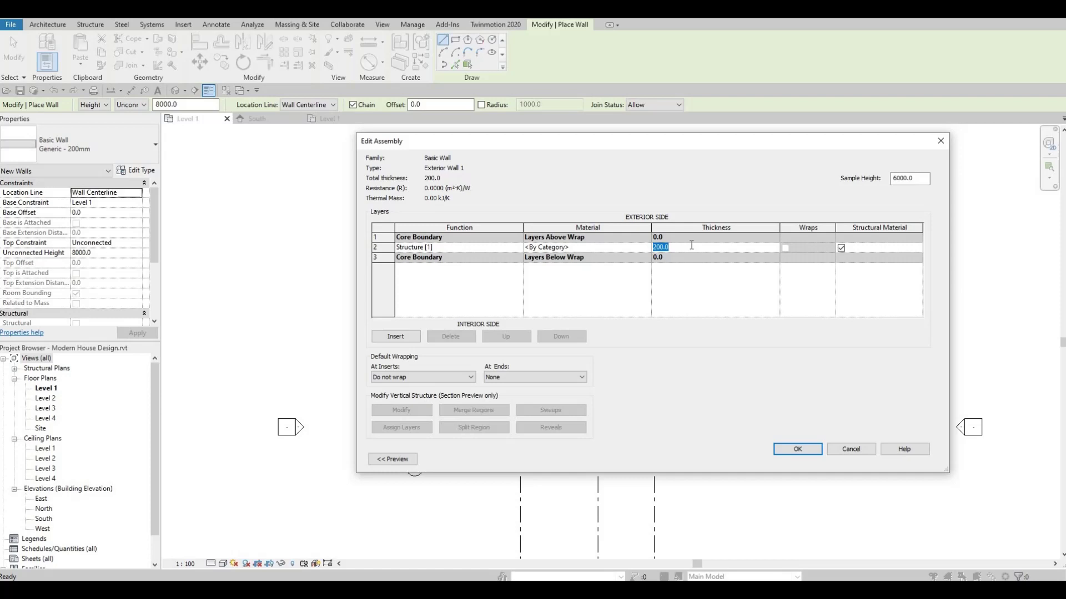
pyautogui.write('300')
pyautogui.click(806, 454)
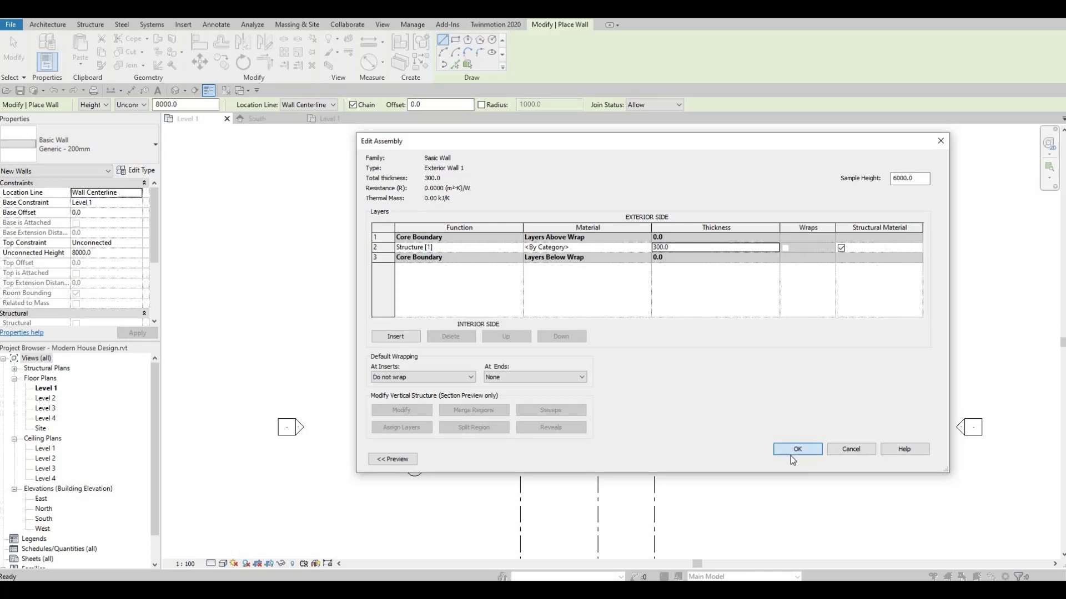
pyautogui.click(810, 460)
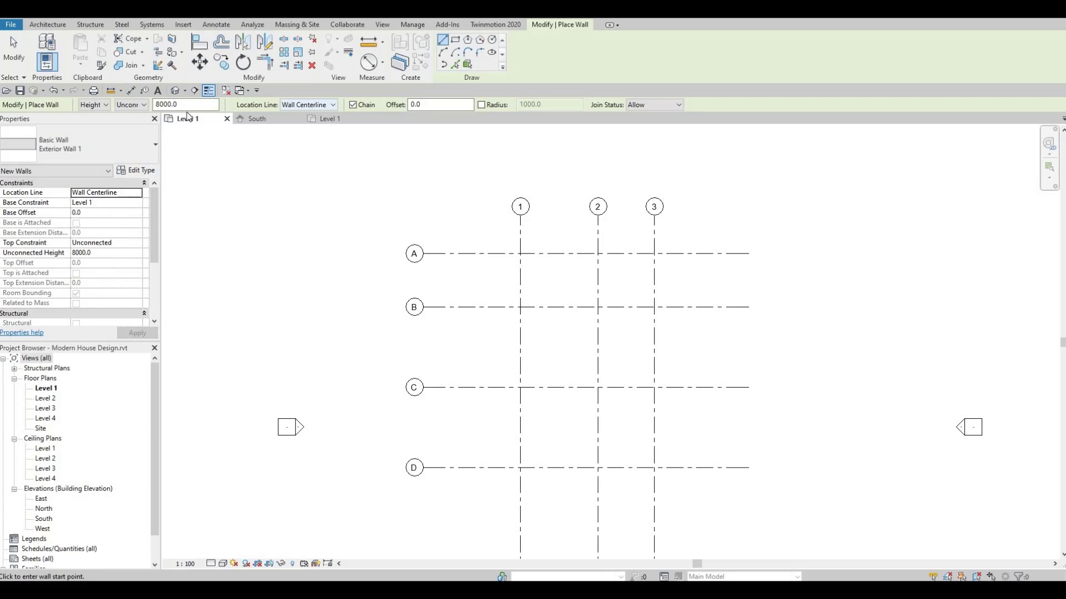
# Step: Draw a rectangle of Exterior Wall 1 walls from grid intersection A-1 to D-3, with their height up to Level 2
pyautogui.click(145, 105)
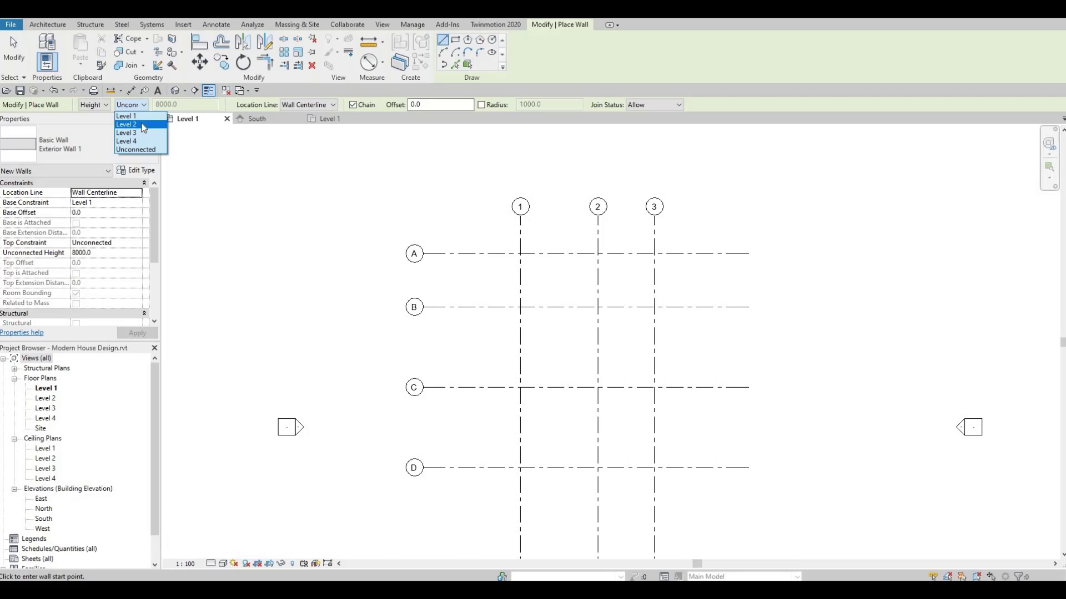
pyautogui.click(143, 126)
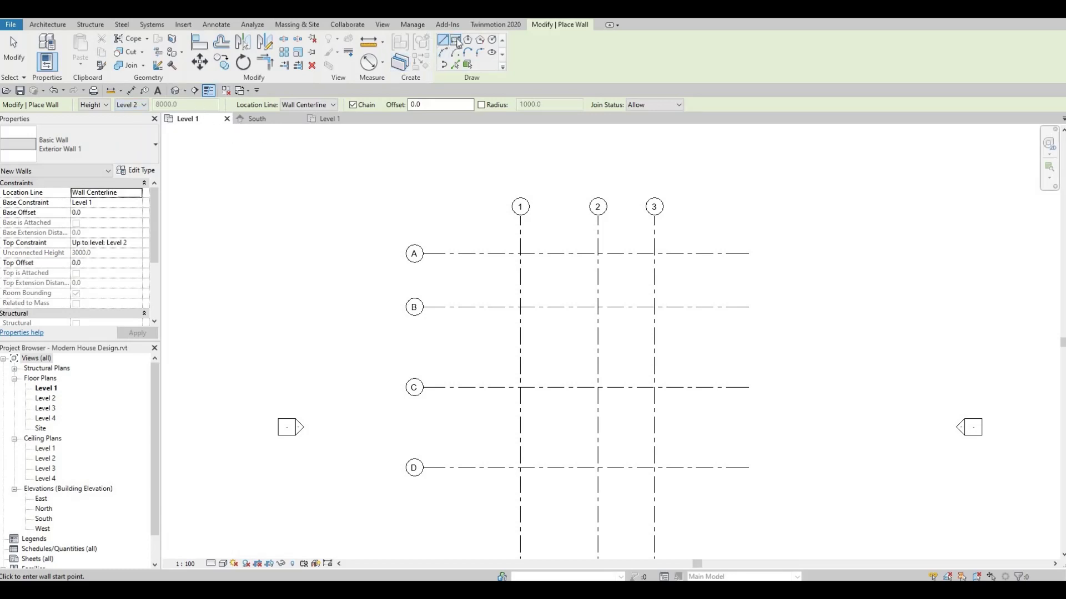
pyautogui.click(456, 42)
pyautogui.scroll(3, 531, 257)
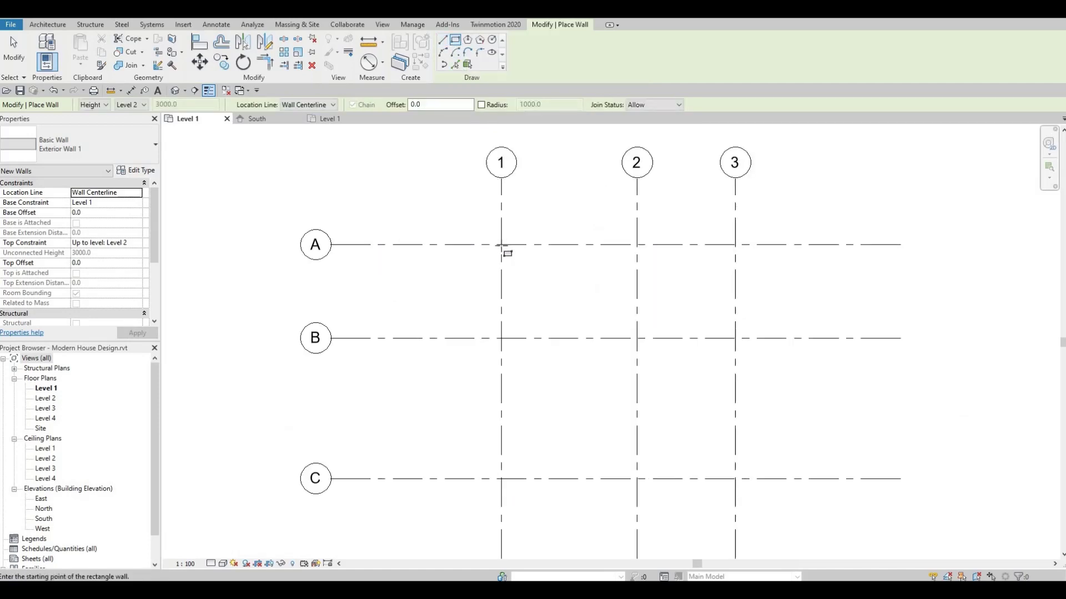
pyautogui.click(501, 244)
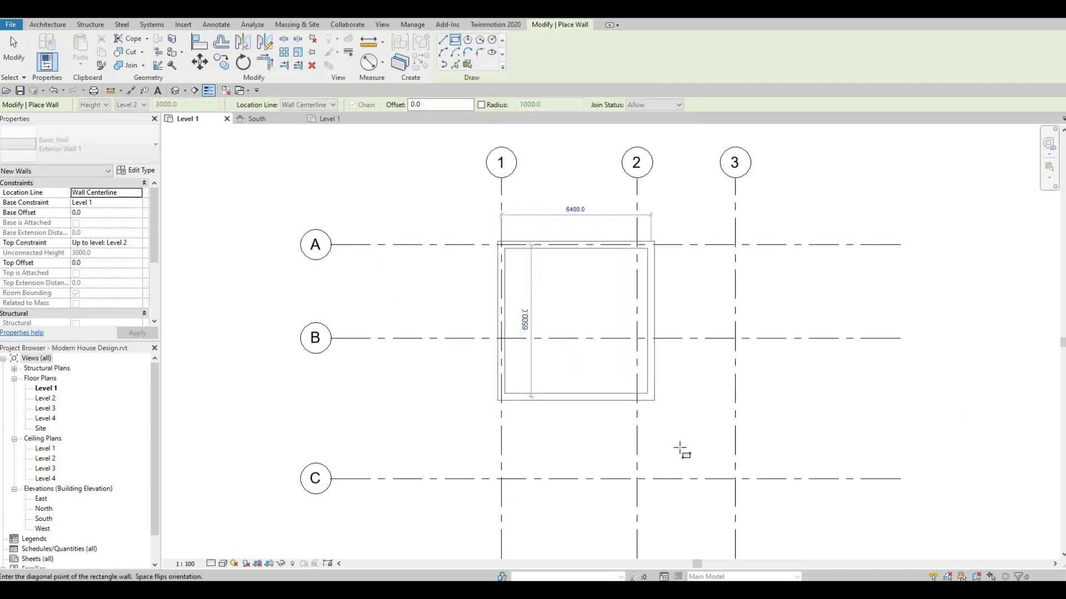
pyautogui.scroll(-2, 683, 452)
pyautogui.moveTo(680, 447); pyautogui.dragTo(714, 340, button='middle')
pyautogui.scroll(2, 714, 340)
pyautogui.scroll(2, 662, 348)
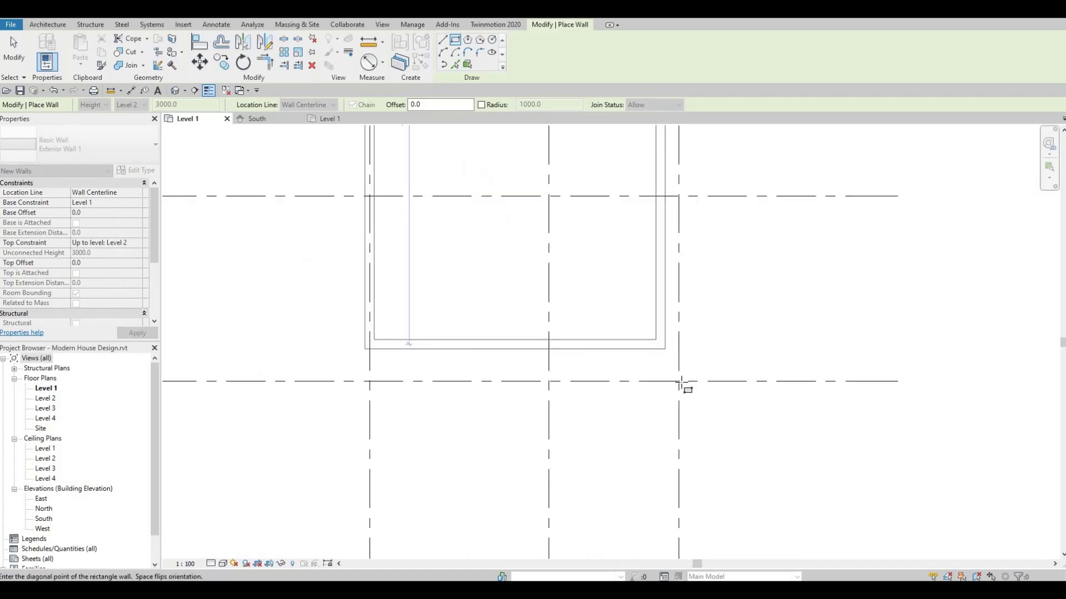
pyautogui.click(679, 382)
pyautogui.scroll(-3, 702, 348)
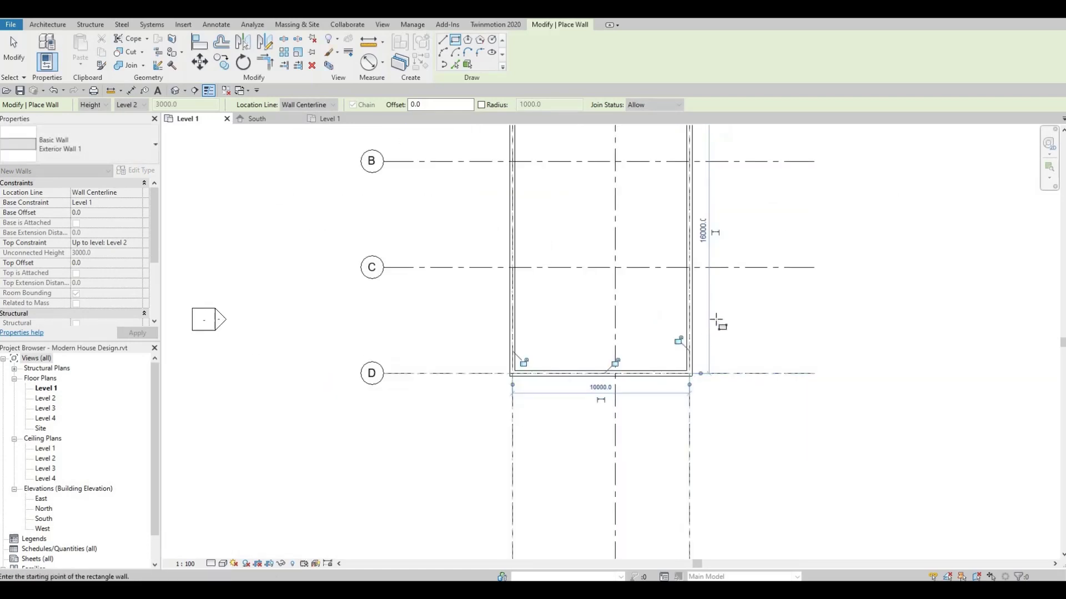
pyautogui.scroll(2, 652, 279)
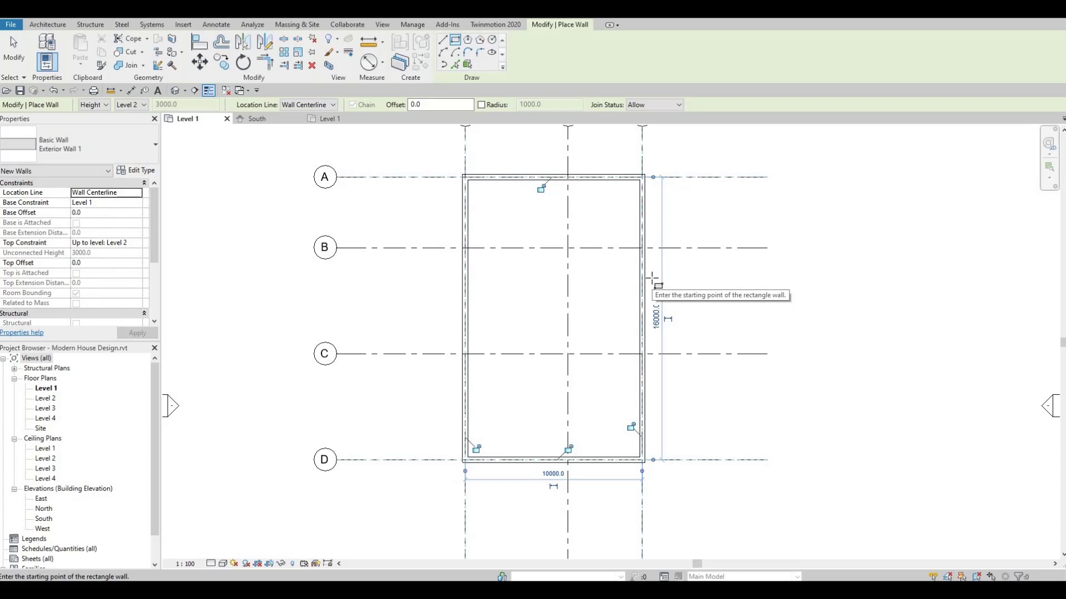
pyautogui.press('Escape')
pyautogui.press('Escape')
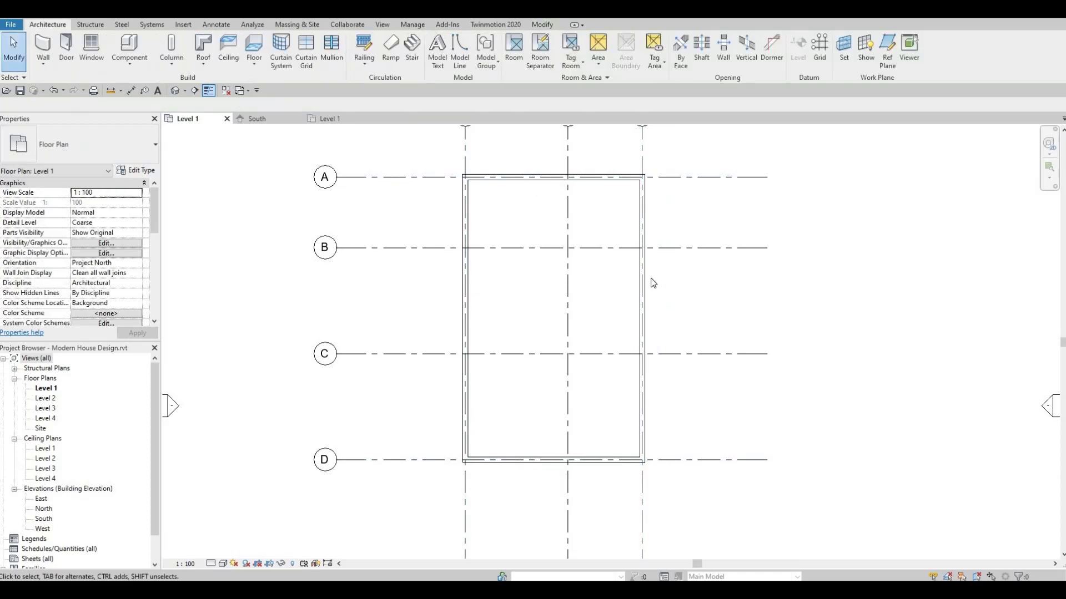
# Step: Duplicate the Exterior Wall 1 type as a new basic wall type named Interior Wall 1
pyautogui.click(43, 45)
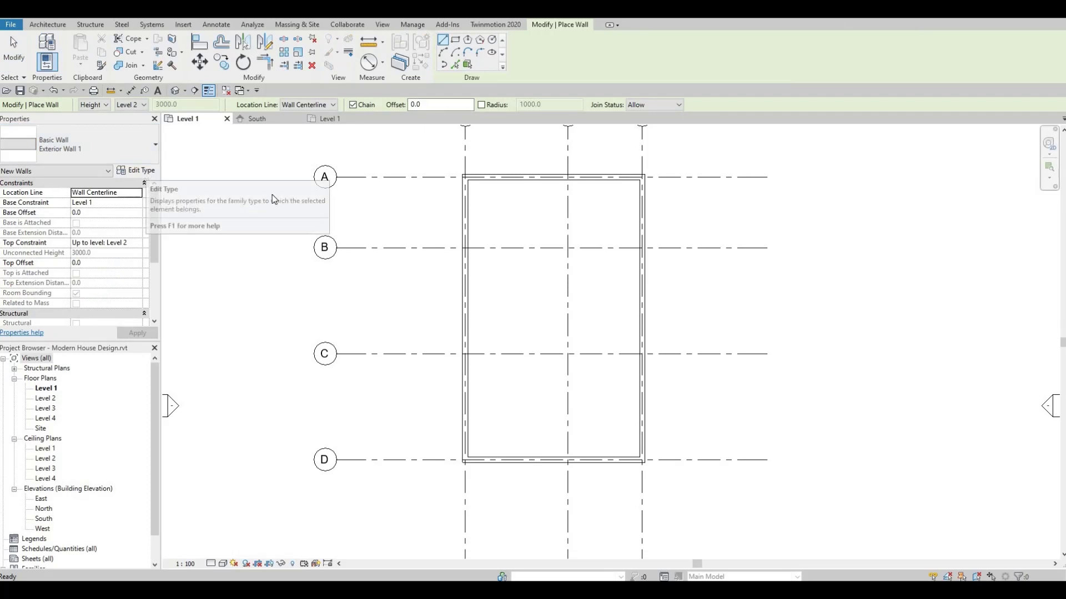
pyautogui.click(139, 170)
pyautogui.click(910, 180)
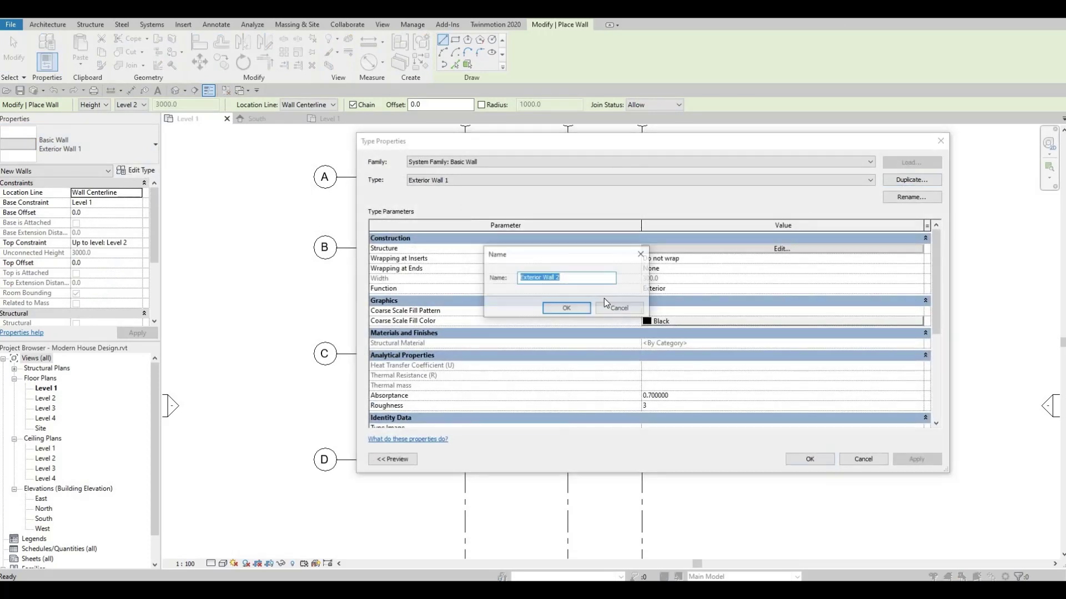
pyautogui.click(541, 280)
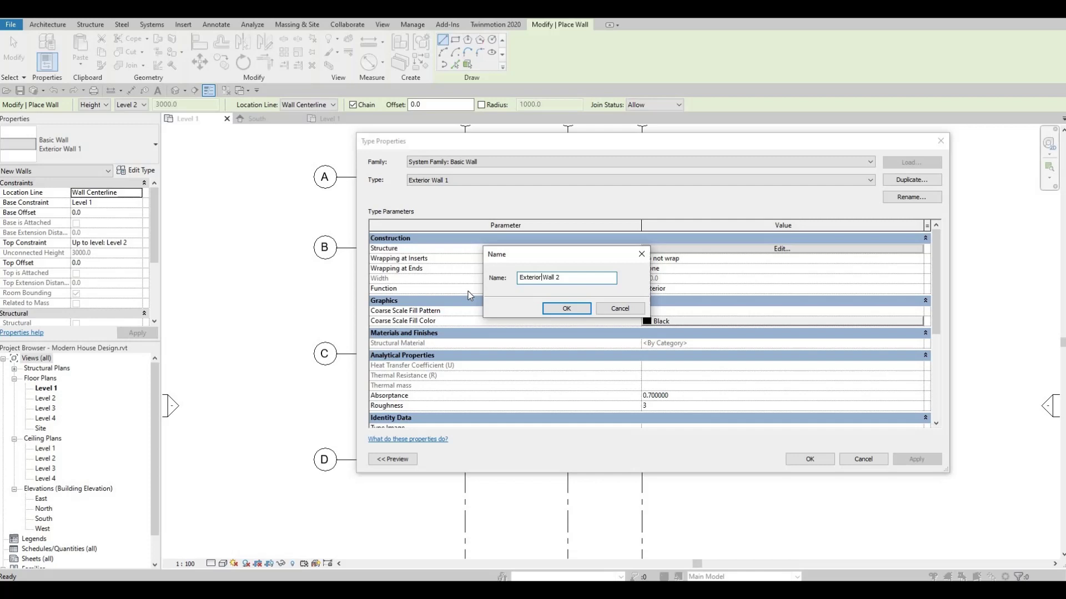
pyautogui.hotkey('shift', 'Home')
pyautogui.write('Interior')
pyautogui.click(564, 312)
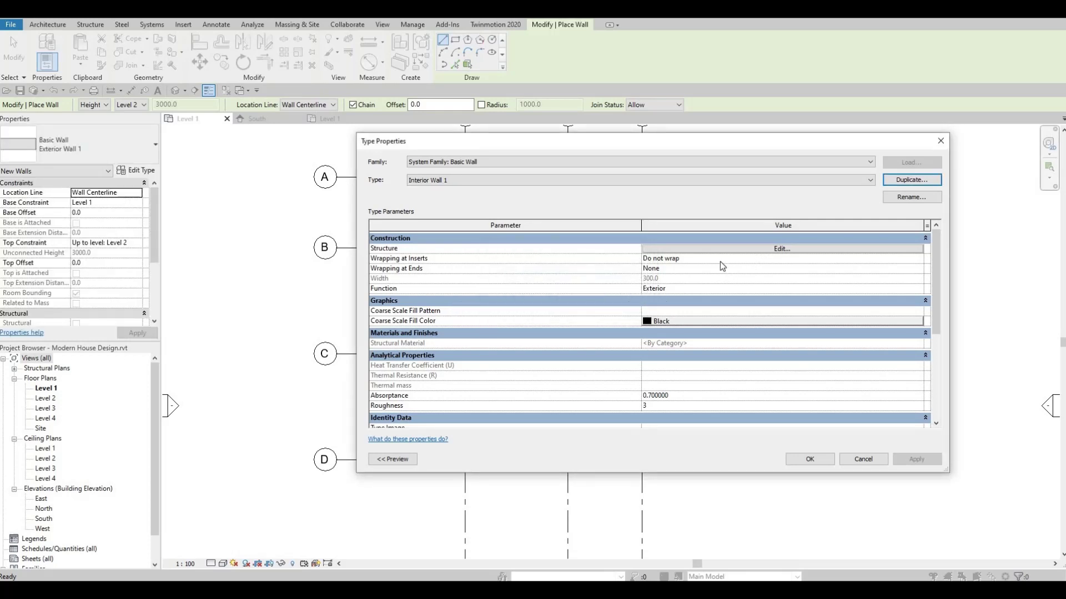
# Step: Set the Interior Wall 1 structure layer's thickness to 200 mm and accept the type settings
pyautogui.click(713, 250)
pyautogui.click(697, 252)
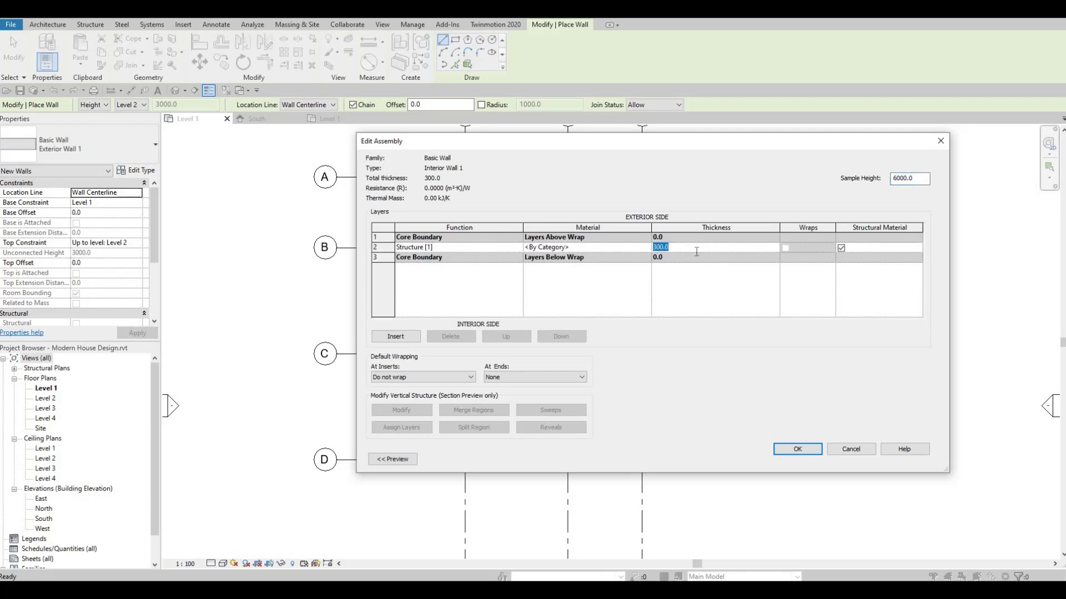
pyautogui.write('200')
pyautogui.click(794, 449)
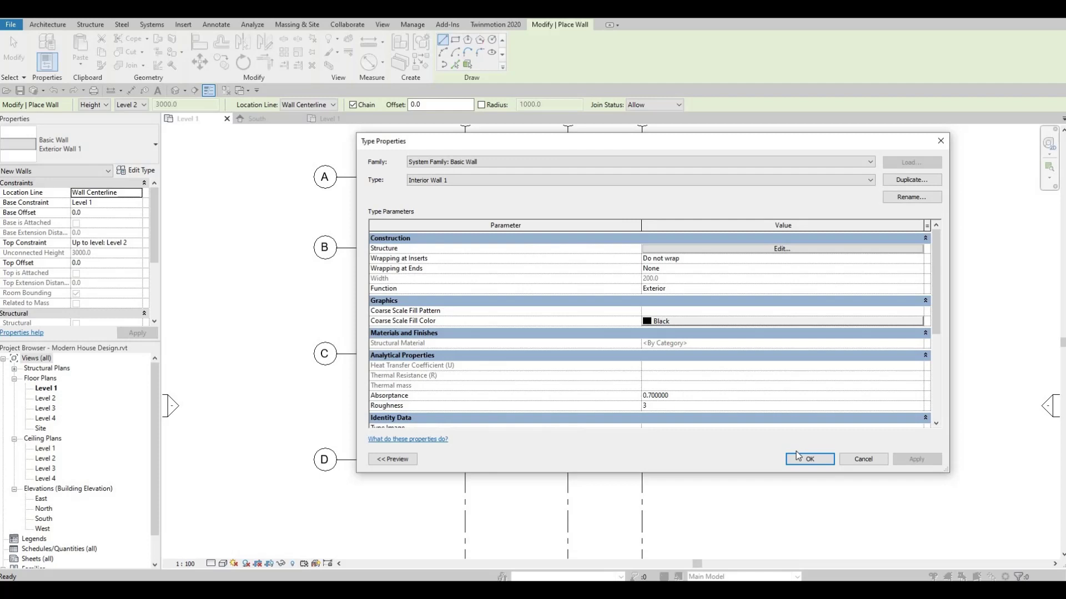
pyautogui.click(808, 459)
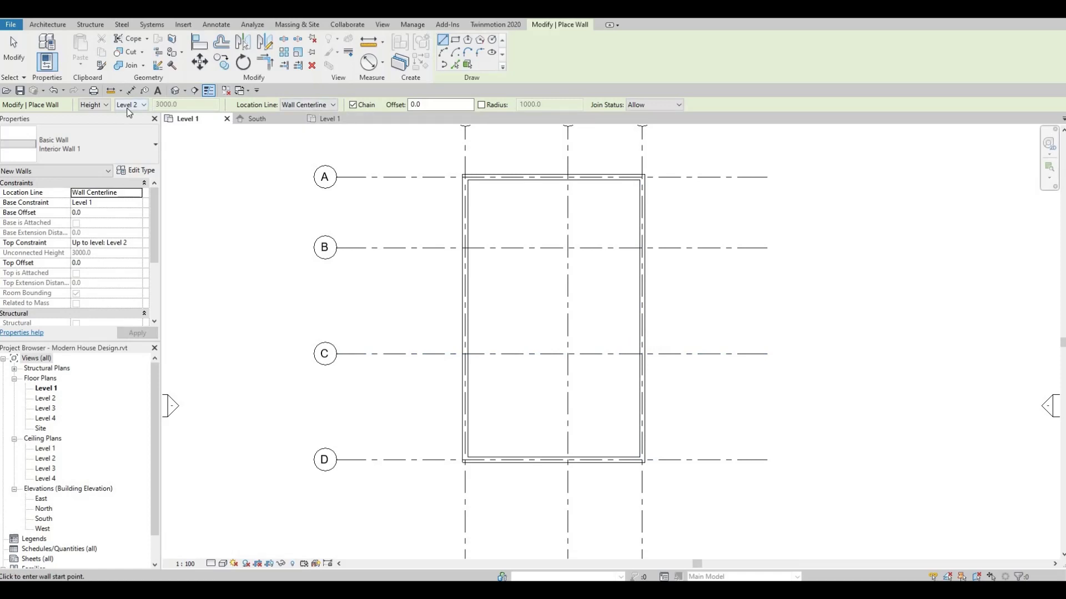
# Step: Draw an Interior Wall 1 chain 6000 mm along grid C from the exterior wall on grid 3, then straight down to grid D
pyautogui.scroll(3, 626, 364)
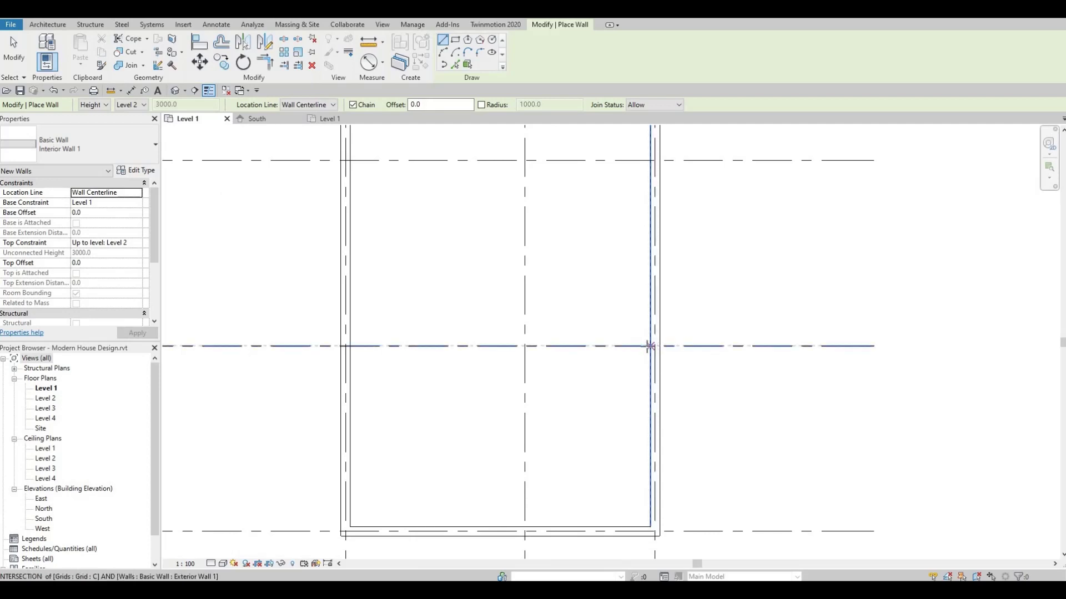
pyautogui.click(654, 346)
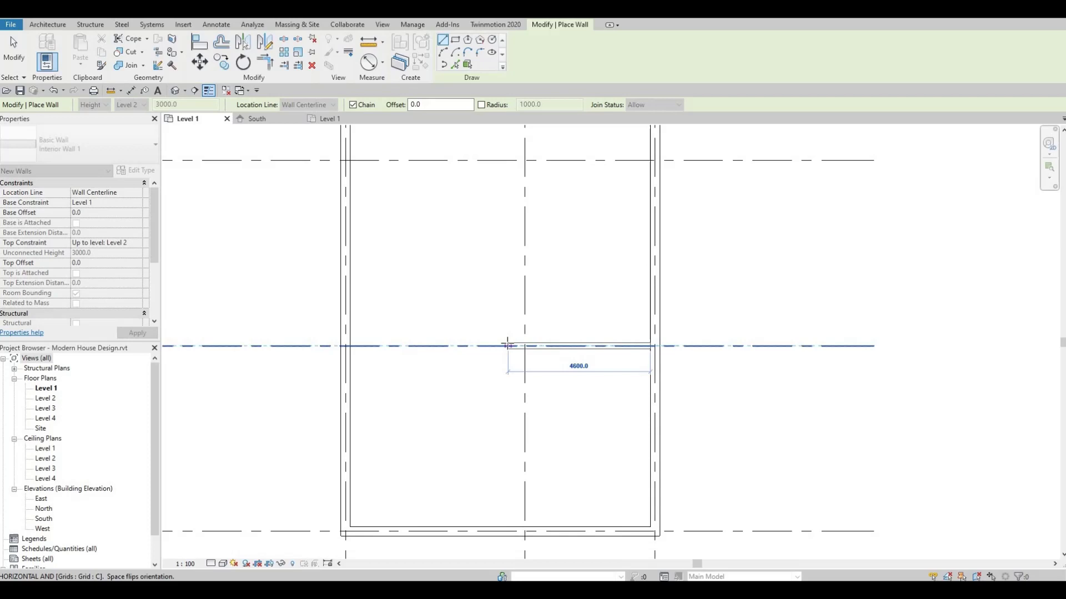
pyautogui.write('6000')
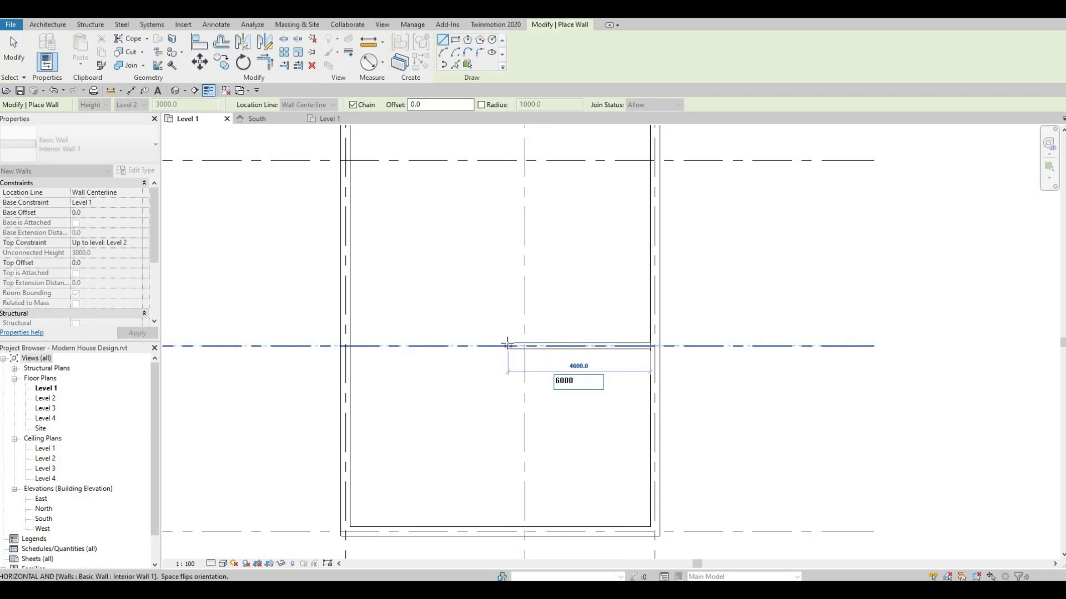
pyautogui.press('Return')
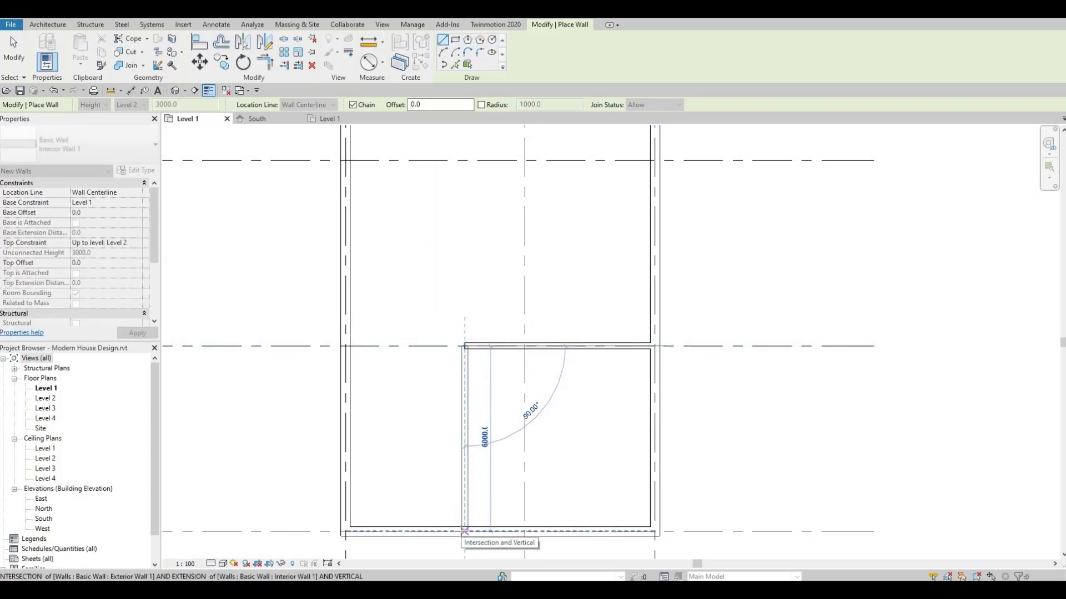
pyautogui.click(464, 531)
pyautogui.press('Escape')
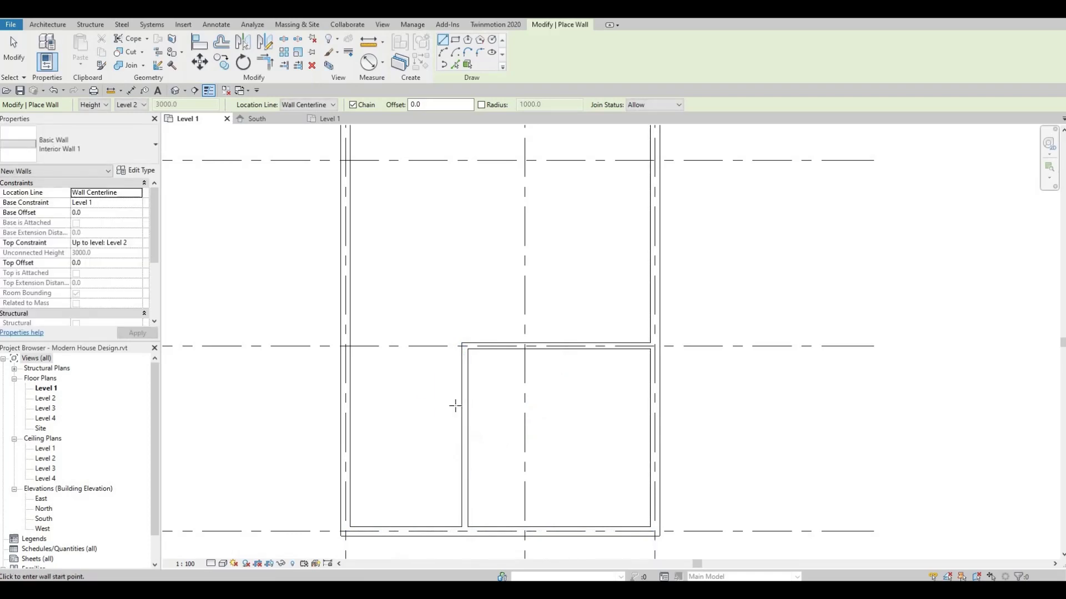
pyautogui.press('Escape')
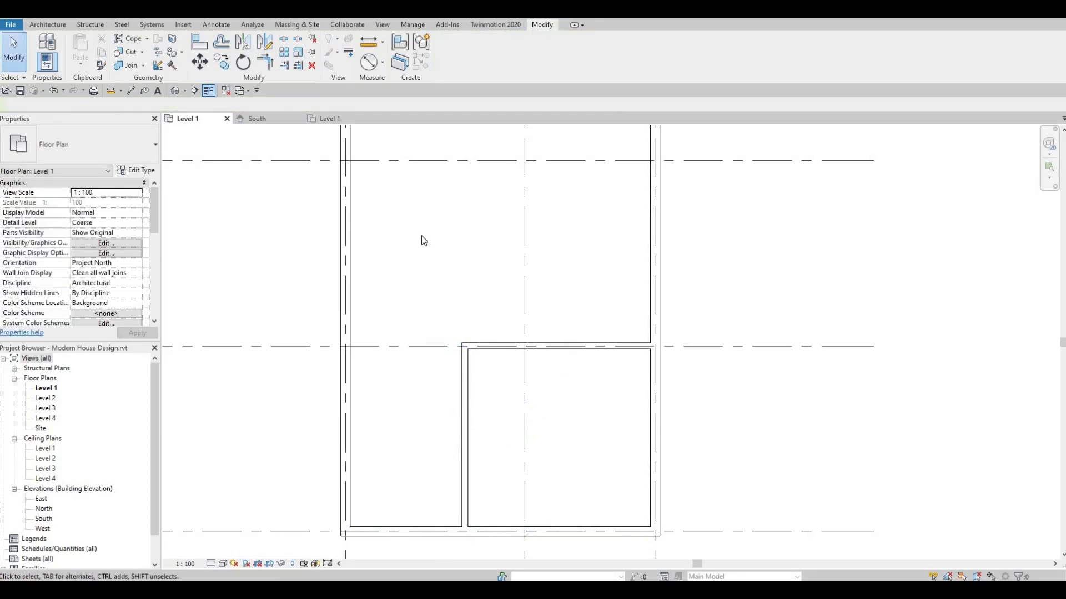
pyautogui.click(465, 383)
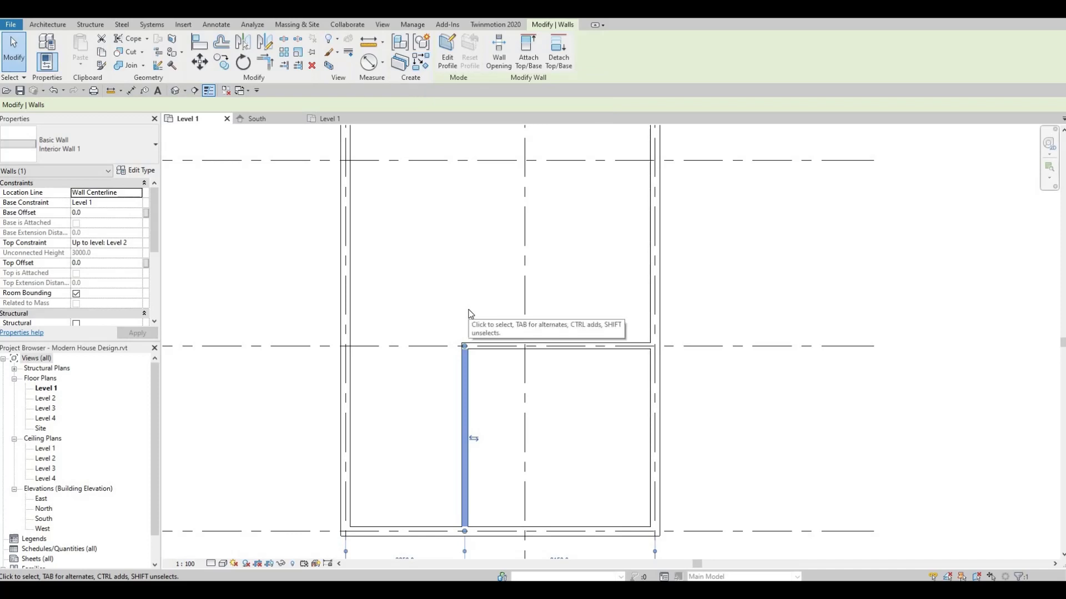
pyautogui.press('c')
pyautogui.press('s')
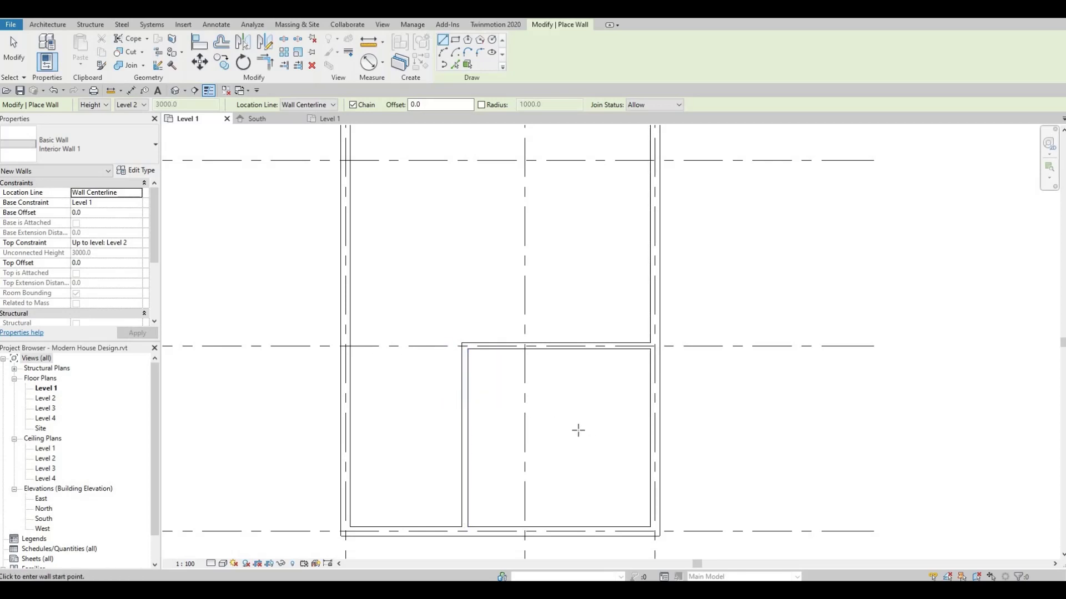
pyautogui.press('Escape')
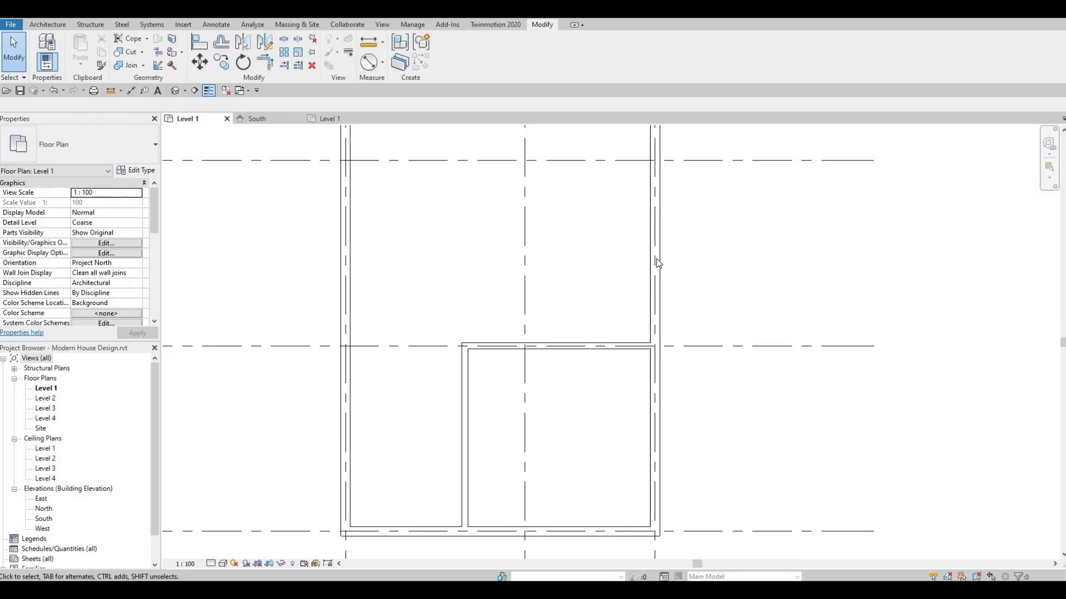
pyautogui.click(650, 262)
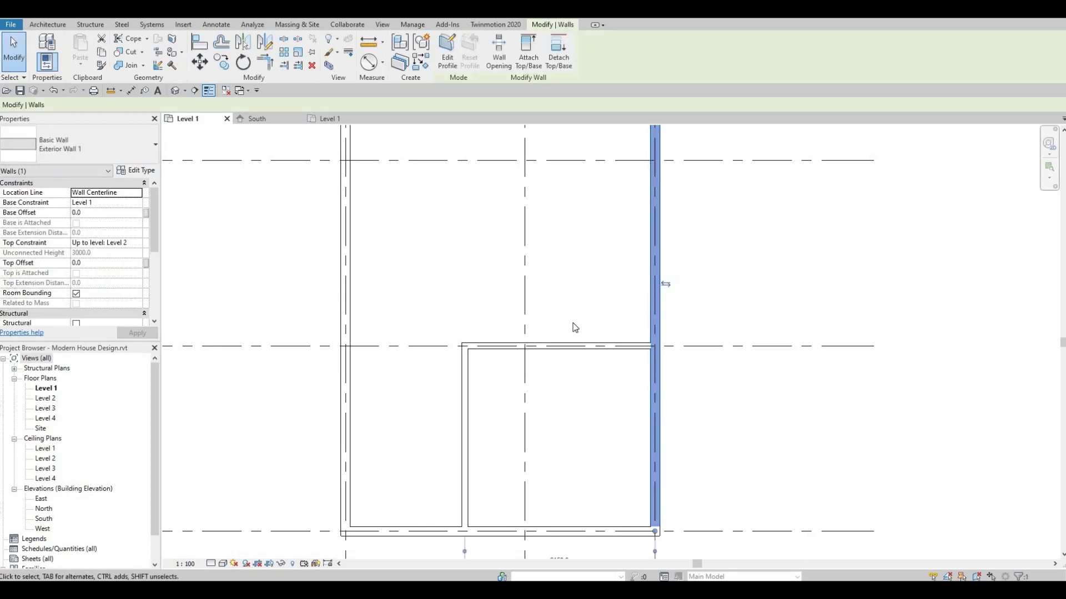
pyautogui.press('w')
pyautogui.press('a')
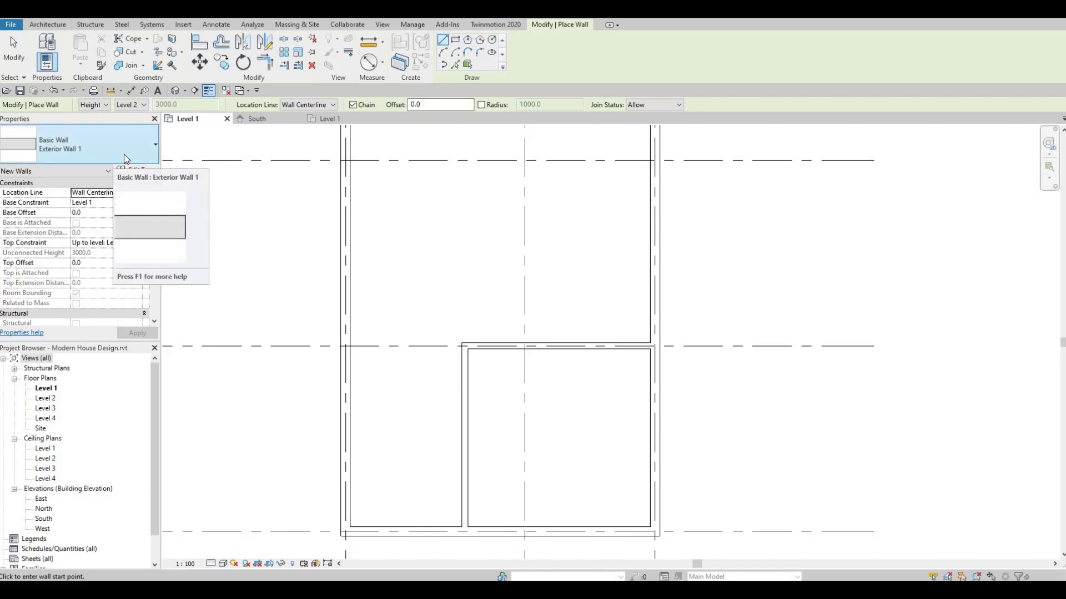
pyautogui.click(655, 240)
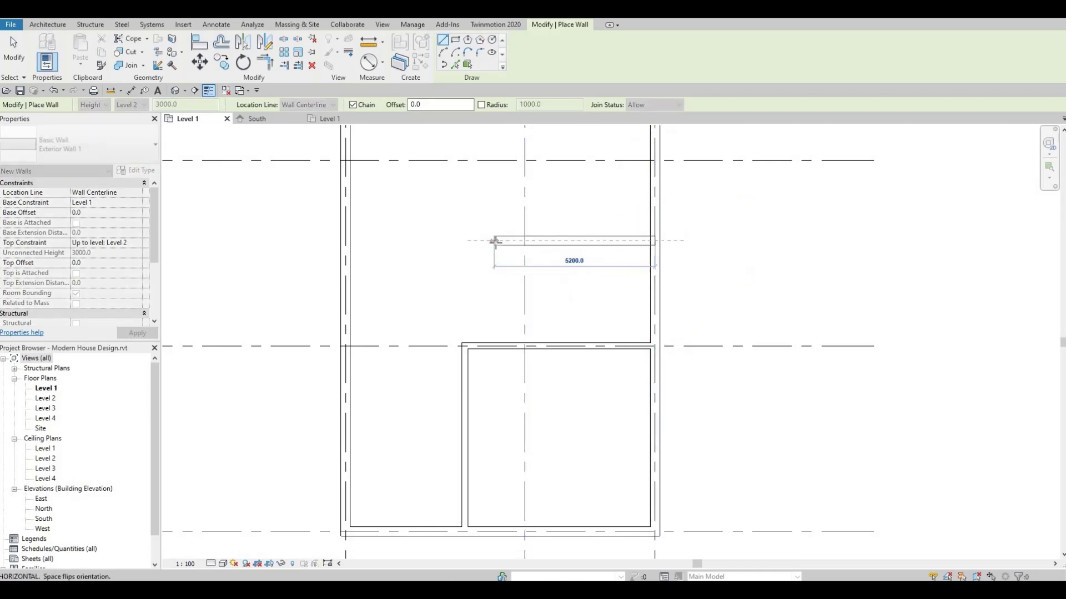
pyautogui.press('Escape')
pyautogui.press('Escape')
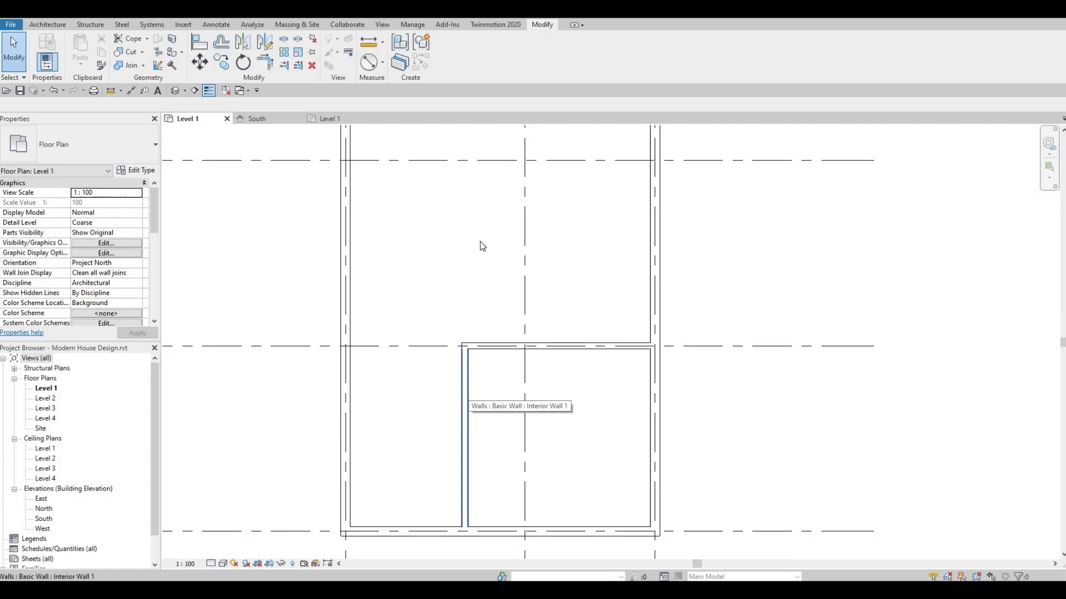
# Step: Draw an Interior Wall 1 chain about 4050 mm horizontally from the grid 3 exterior wall to grid 2, then straight down to grid D
pyautogui.click(465, 403)
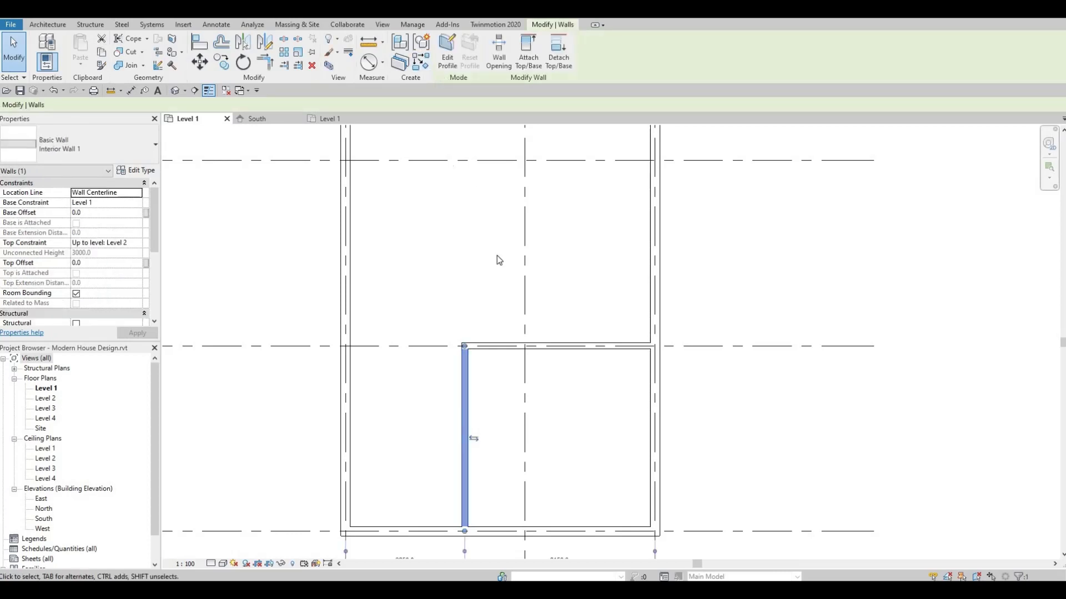
pyautogui.press('w')
pyautogui.press('a')
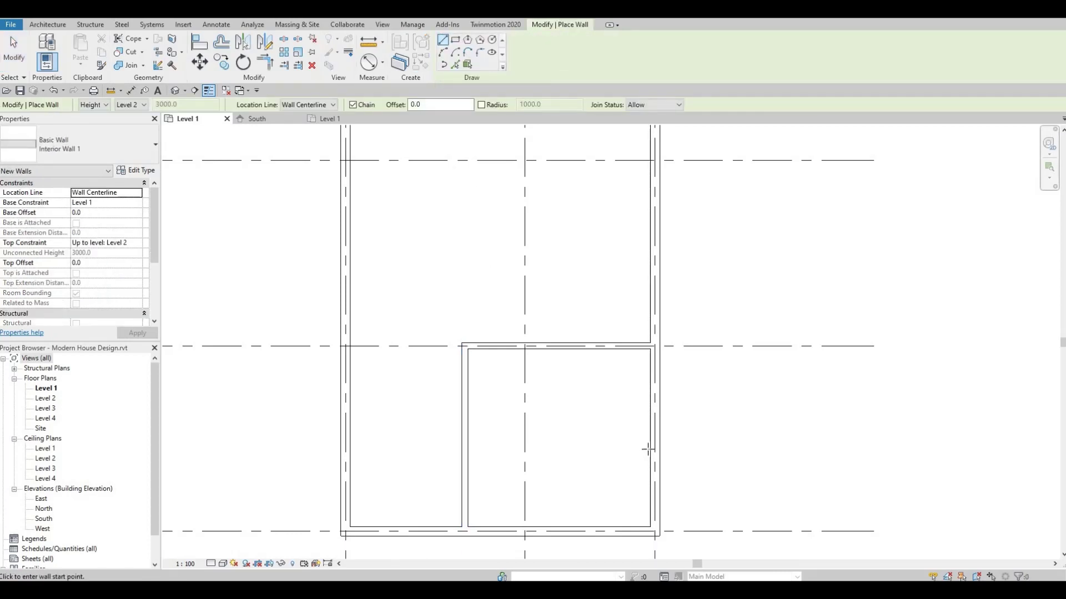
pyautogui.click(650, 448)
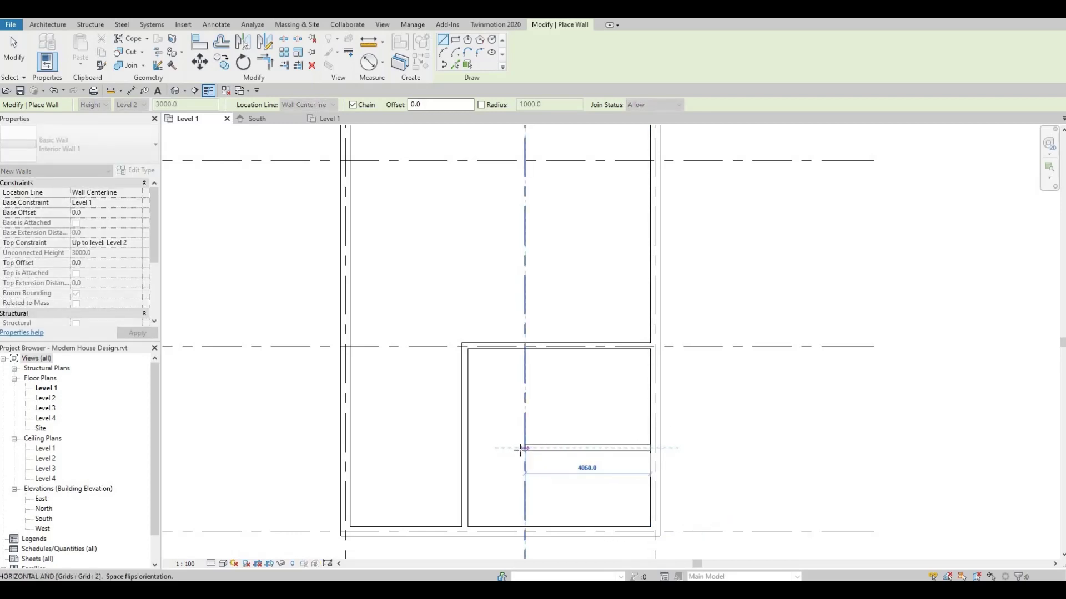
pyautogui.click(522, 449)
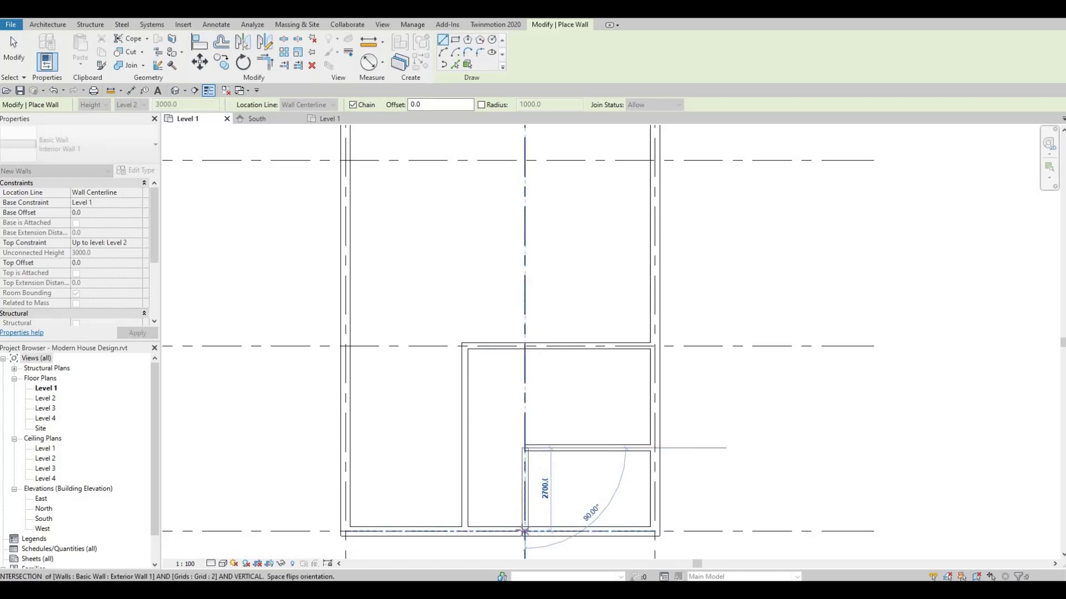
pyautogui.click(525, 531)
pyautogui.press('Escape')
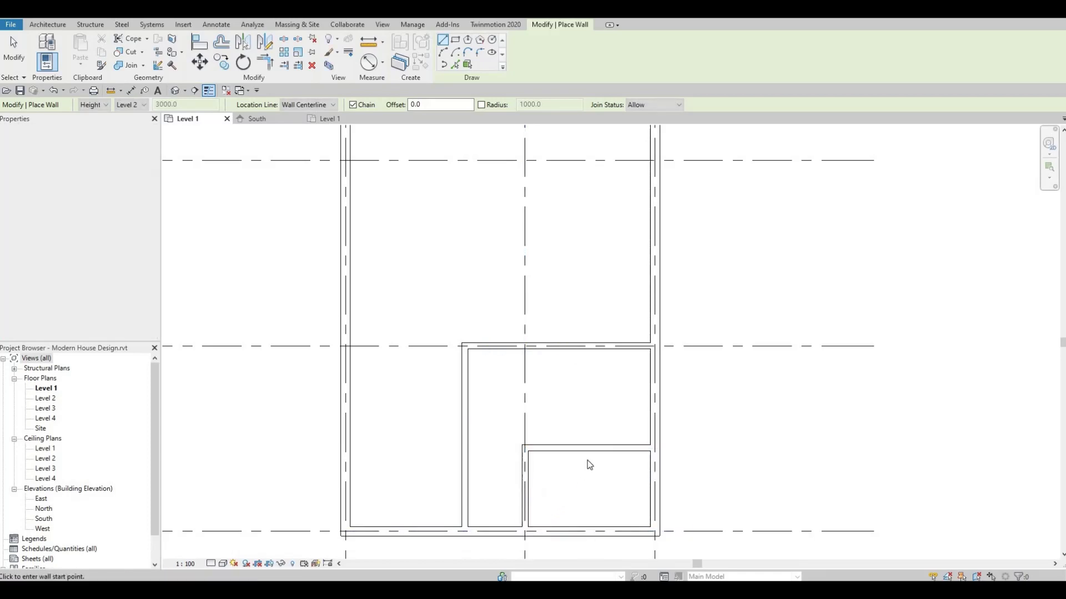
pyautogui.press('Escape')
# Step: Set the new horizontal partition's distance from the grid D exterior wall to 2400 mm
pyautogui.click(589, 449)
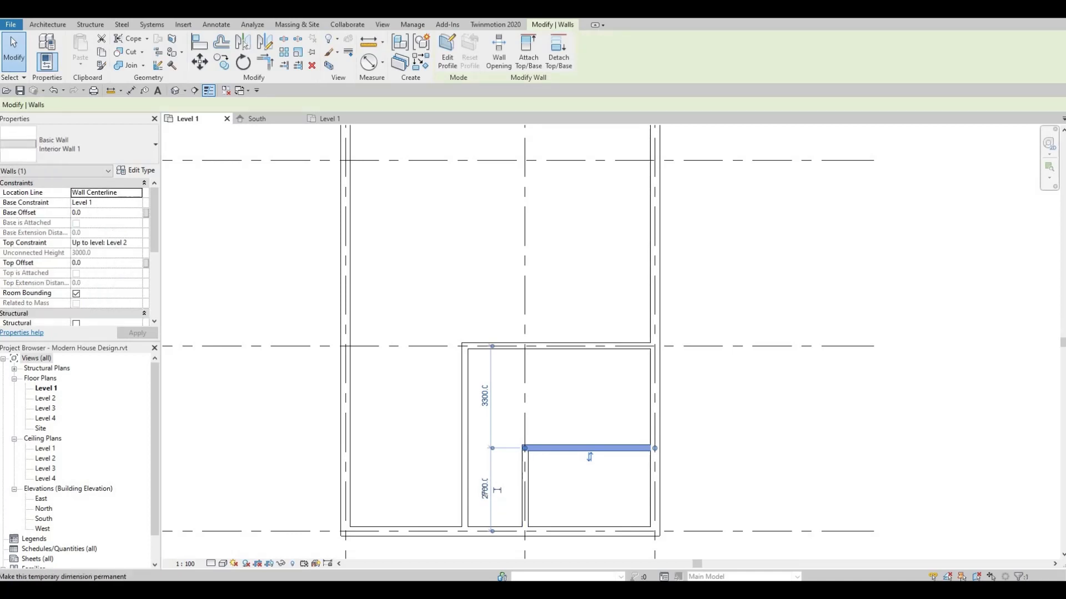
pyautogui.click(485, 488)
pyautogui.write('2400')
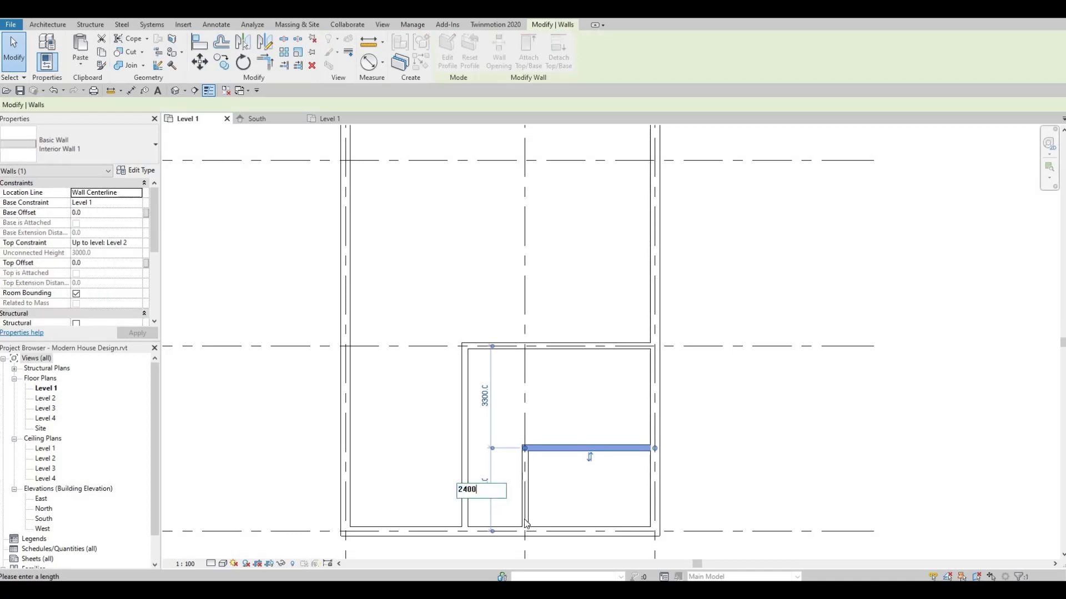
pyautogui.press('Return')
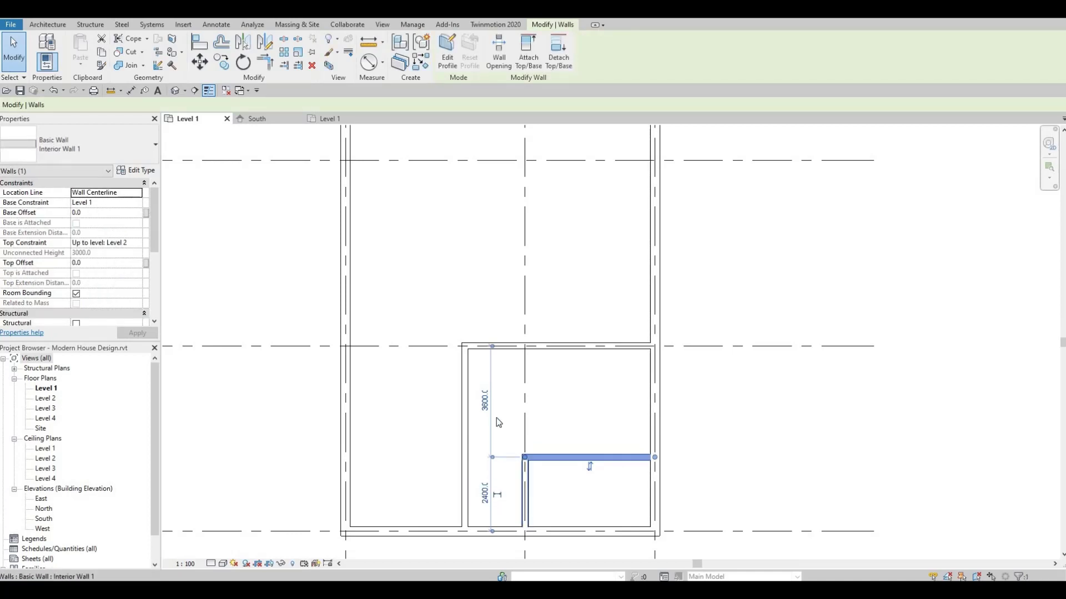
pyautogui.click(309, 206)
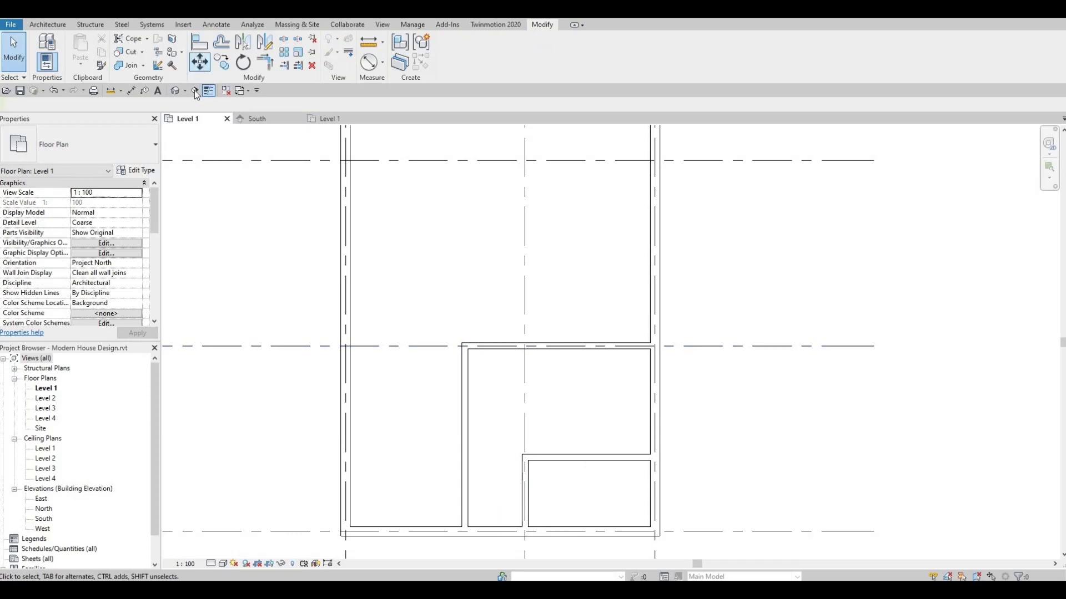
# Step: Extend the grid 2 partition upward about 2300 mm with Interior Wall 1, and join its end horizontally to the long vertical partition
pyautogui.click(461, 377)
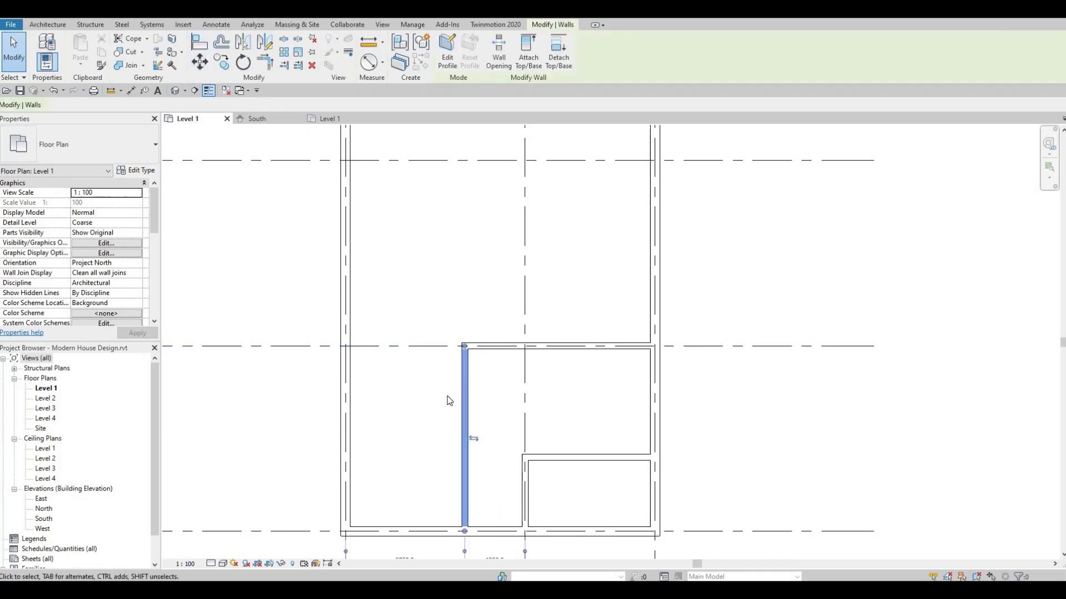
pyautogui.press('c')
pyautogui.press('s')
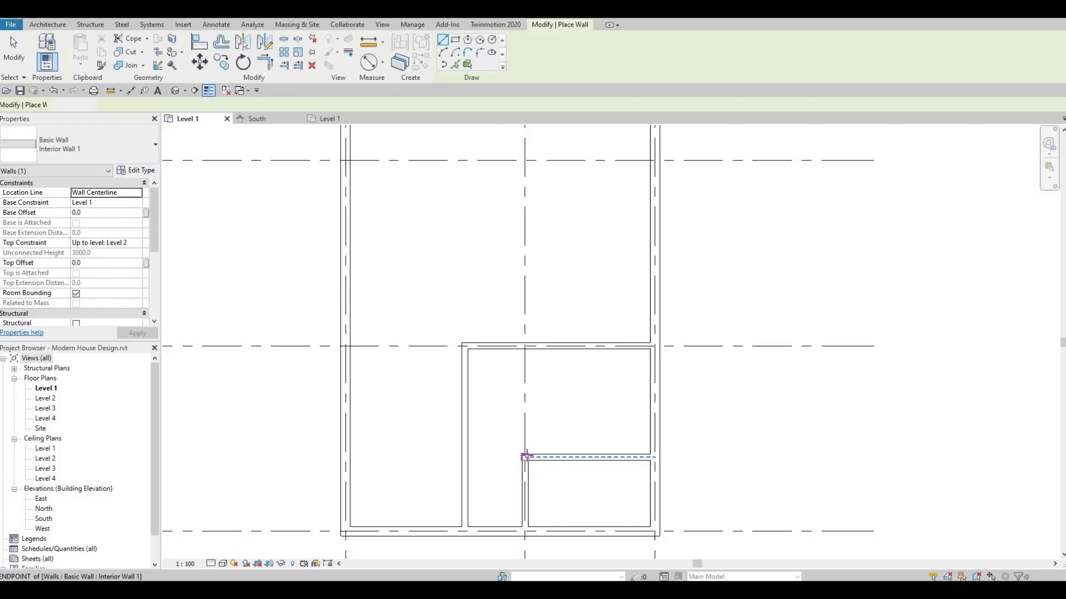
pyautogui.click(524, 457)
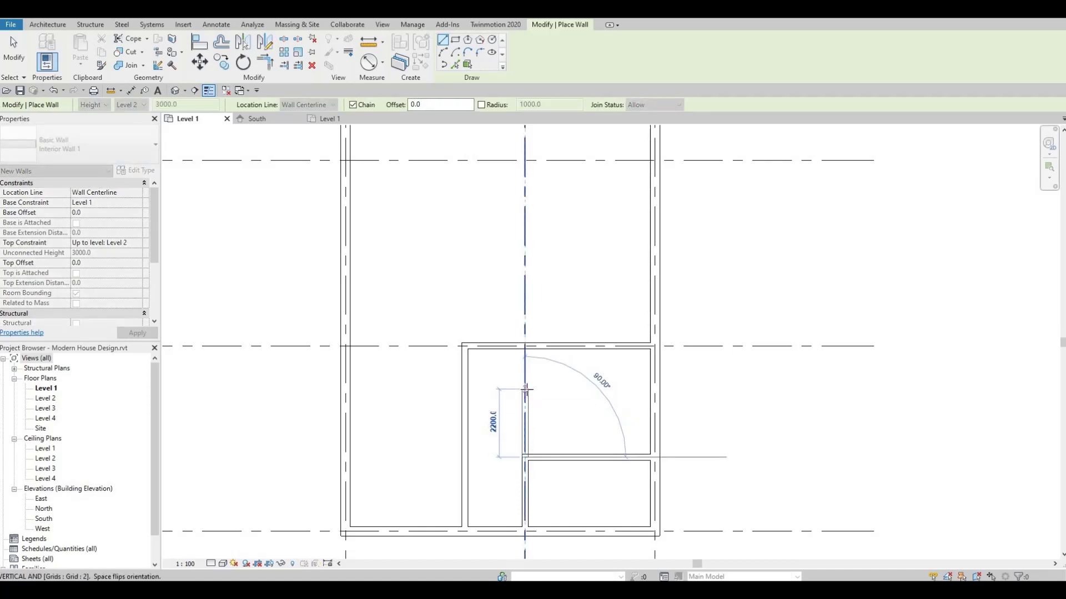
pyautogui.click(525, 387)
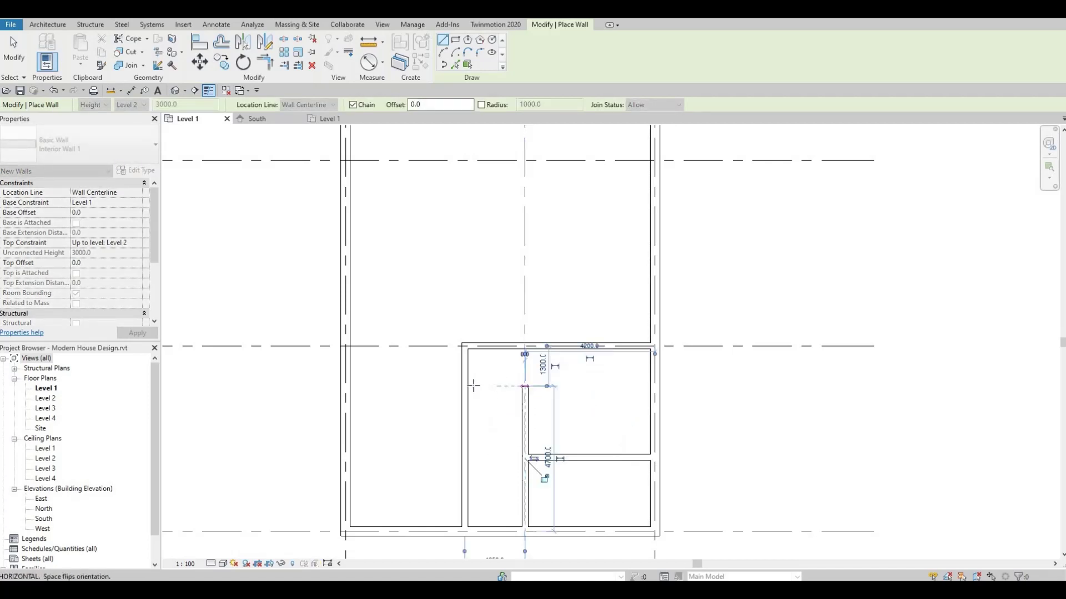
pyautogui.click(531, 391)
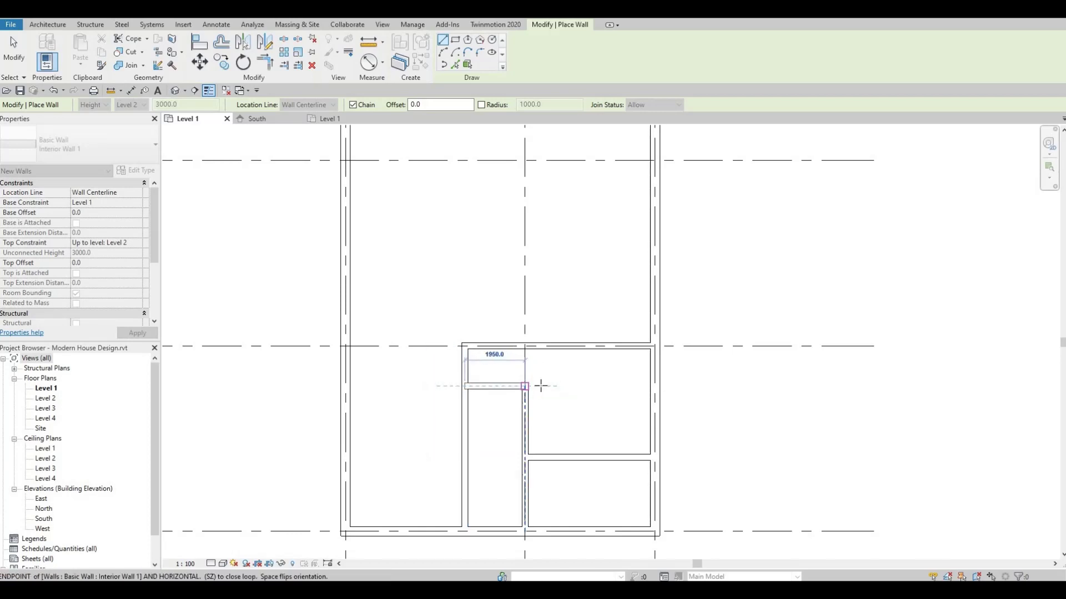
pyautogui.press('Escape')
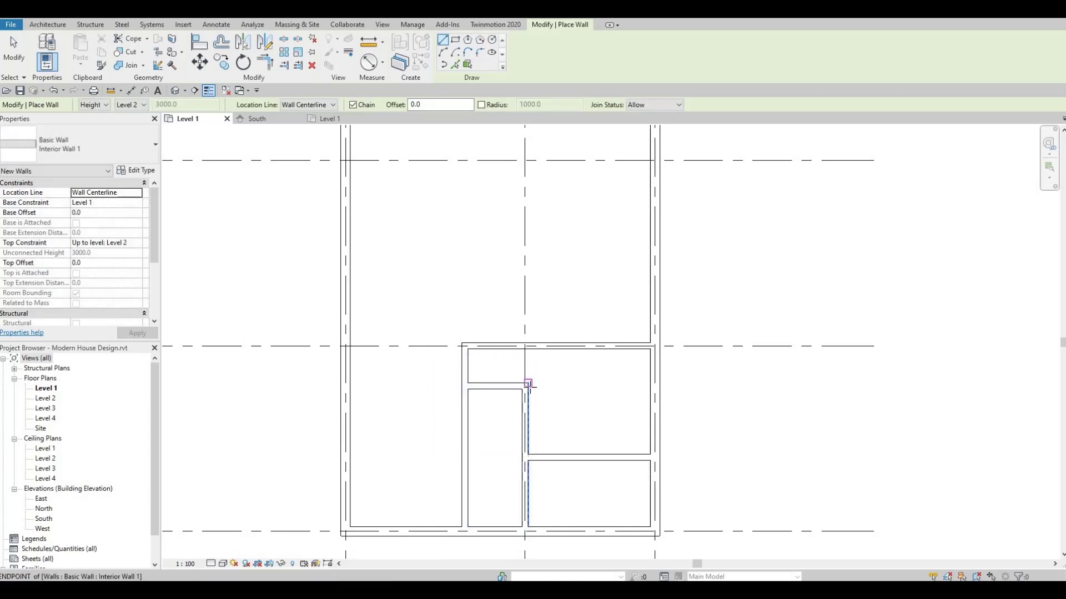
# Step: Draw an Interior Wall 1 chain about 1600 mm from the grid 2 partition's upper end toward grid 3, then up to grid C
pyautogui.click(527, 385)
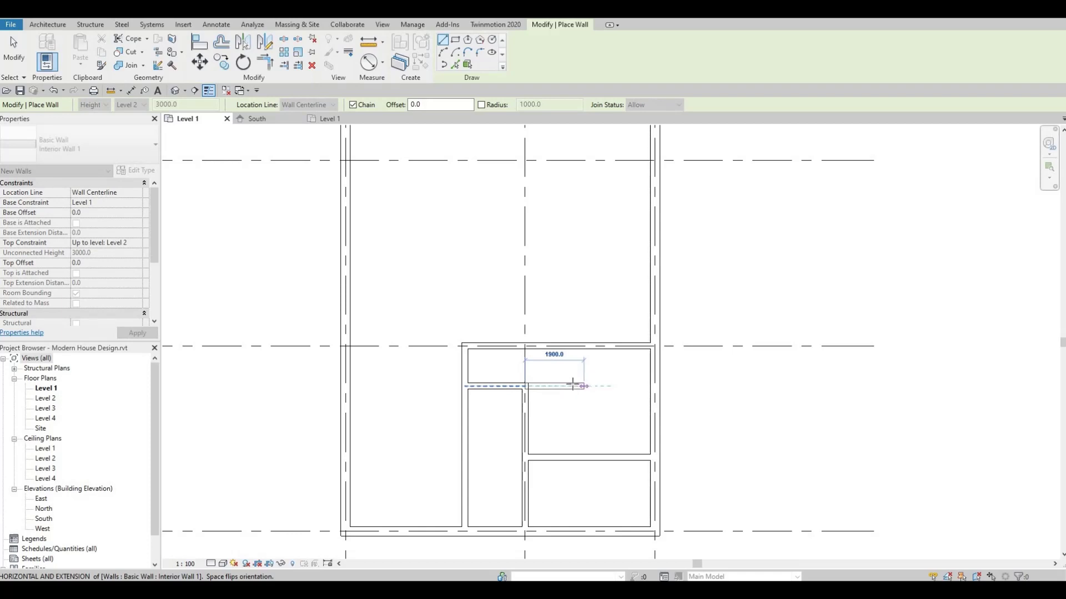
pyautogui.click(575, 386)
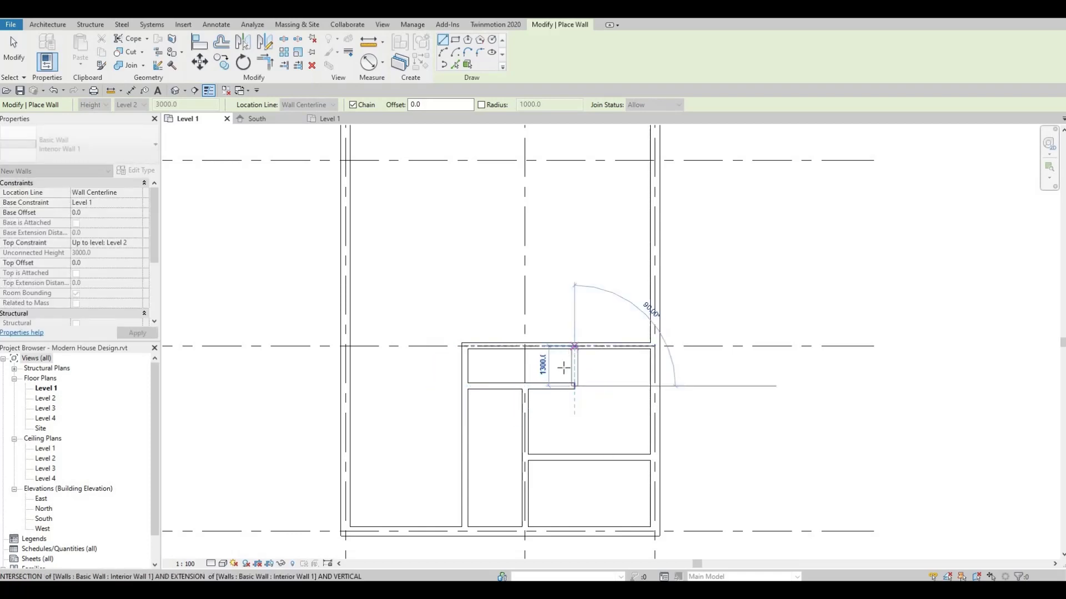
pyautogui.click(575, 349)
pyautogui.press('Escape')
pyautogui.press('Escape')
# Step: Set the upper horizontal partition's distance from the grid C wall to 1900 mm
pyautogui.click(503, 391)
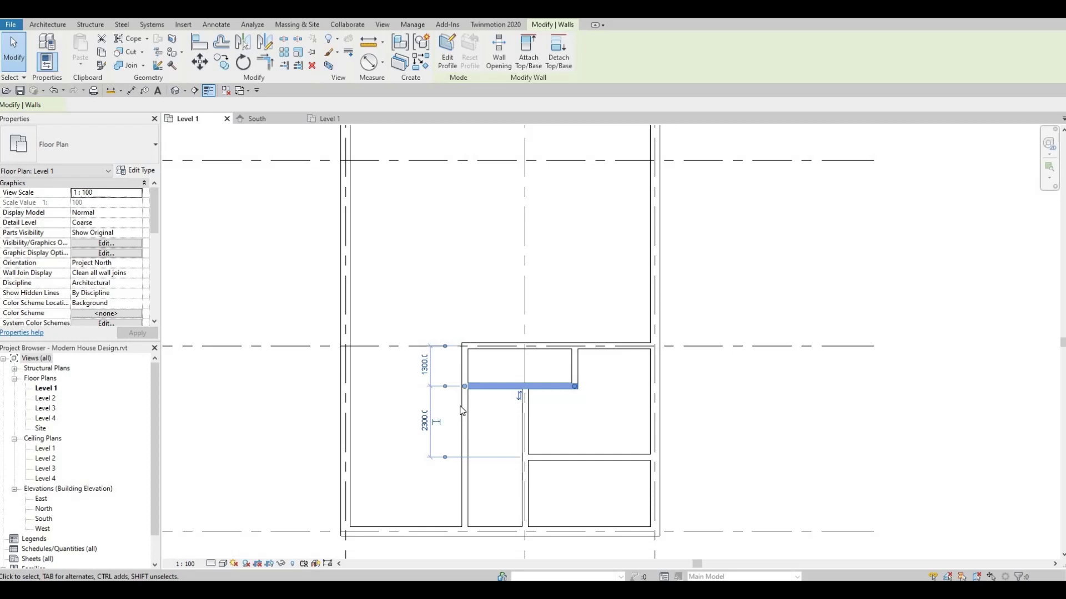
pyautogui.press('Escape')
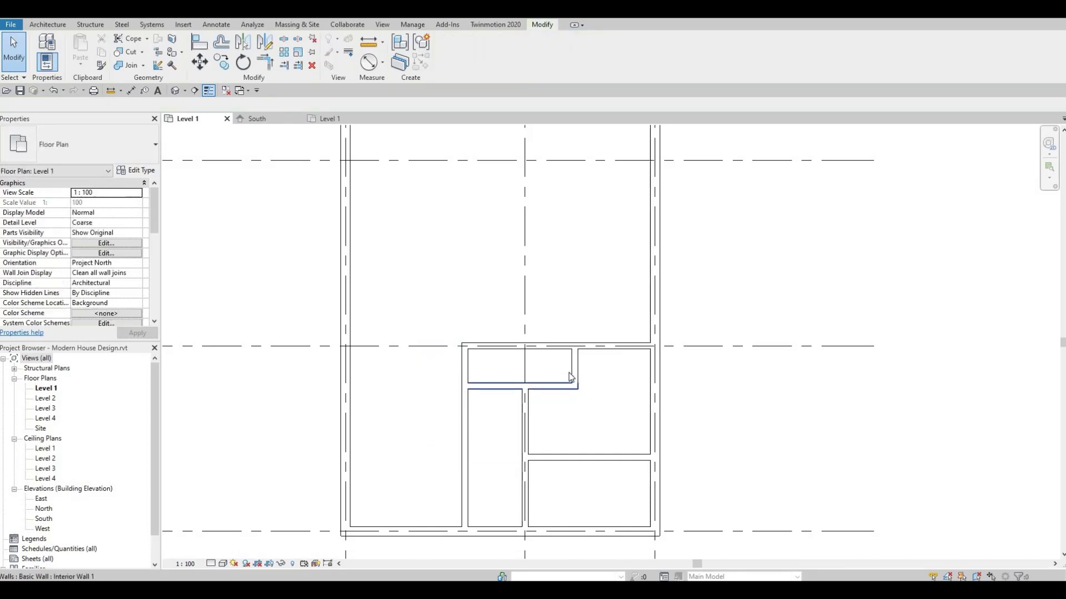
pyautogui.click(571, 378)
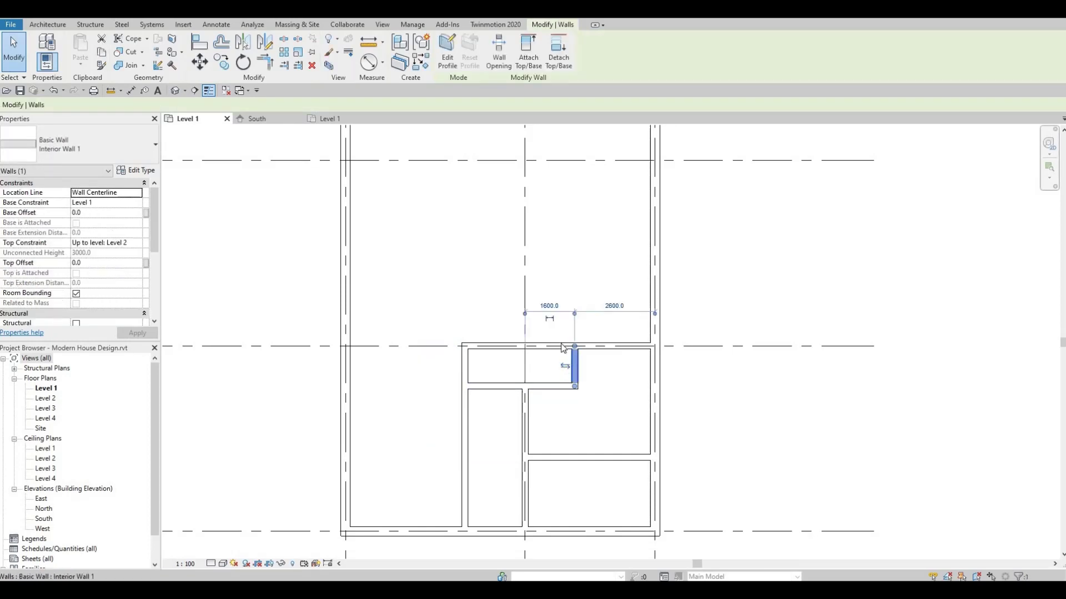
pyautogui.click(488, 387)
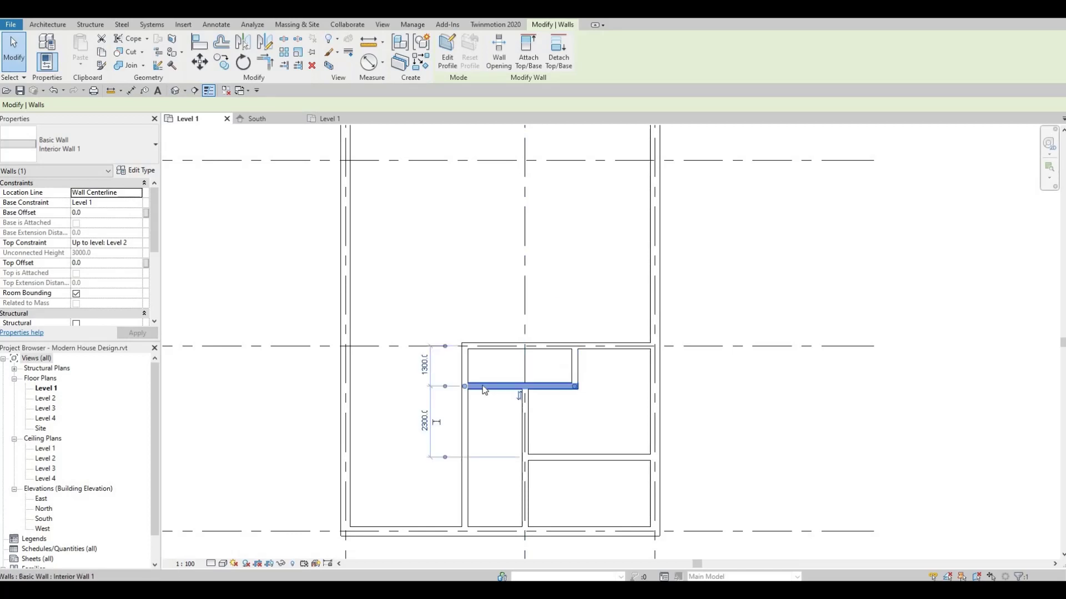
pyautogui.click(426, 368)
pyautogui.write('1900')
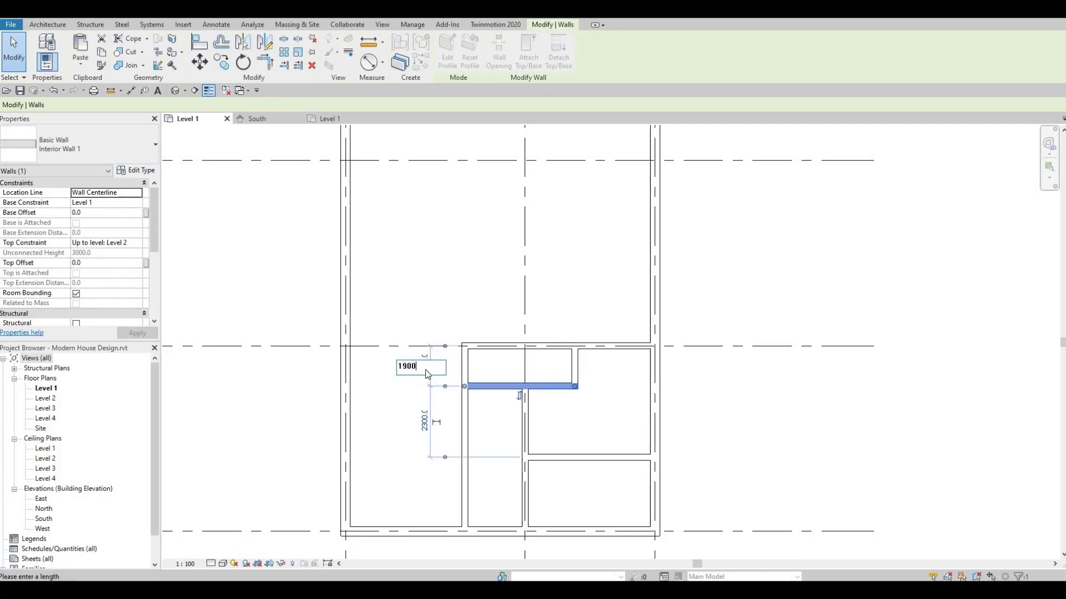
pyautogui.press('Return')
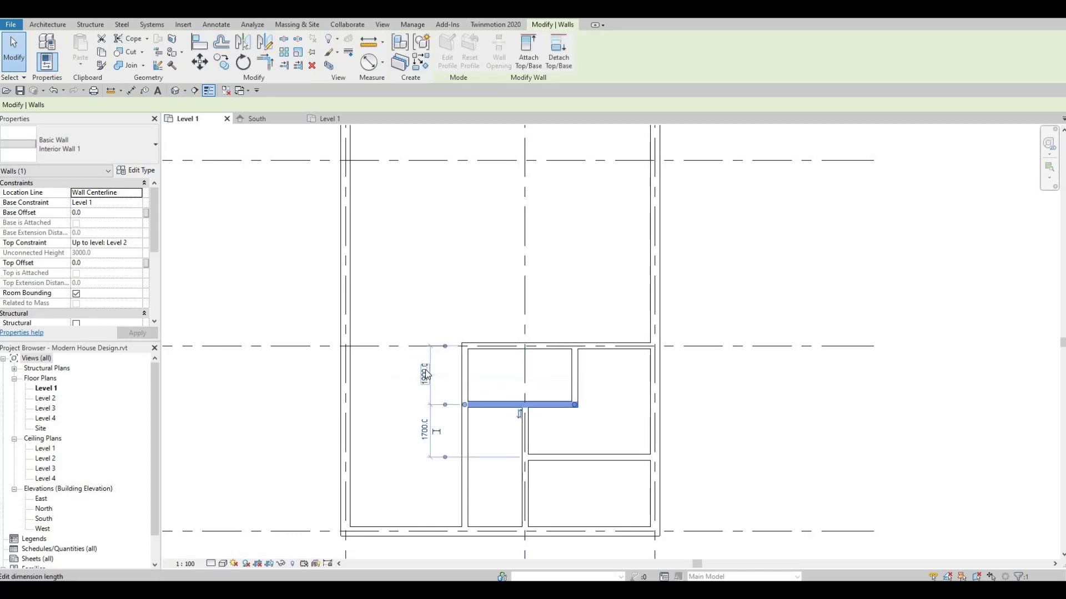
# Step: Re-reference the short vertical wall's dimension to the long vertical partition and set that distance to 2800 mm
pyautogui.click(573, 375)
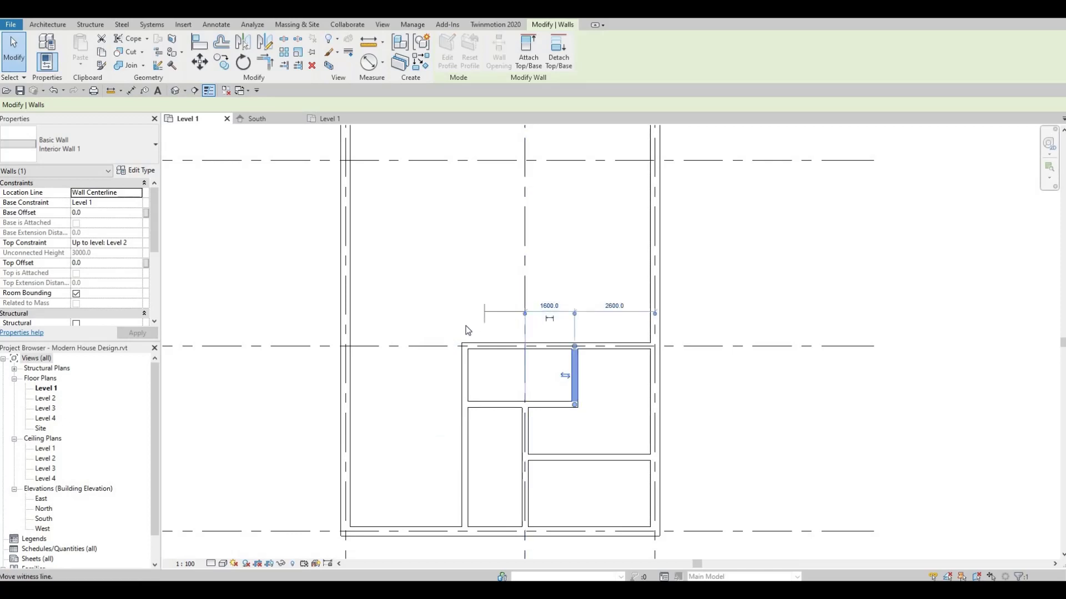
pyautogui.moveTo(525, 313); pyautogui.dragTo(465, 355)
pyautogui.click(517, 322)
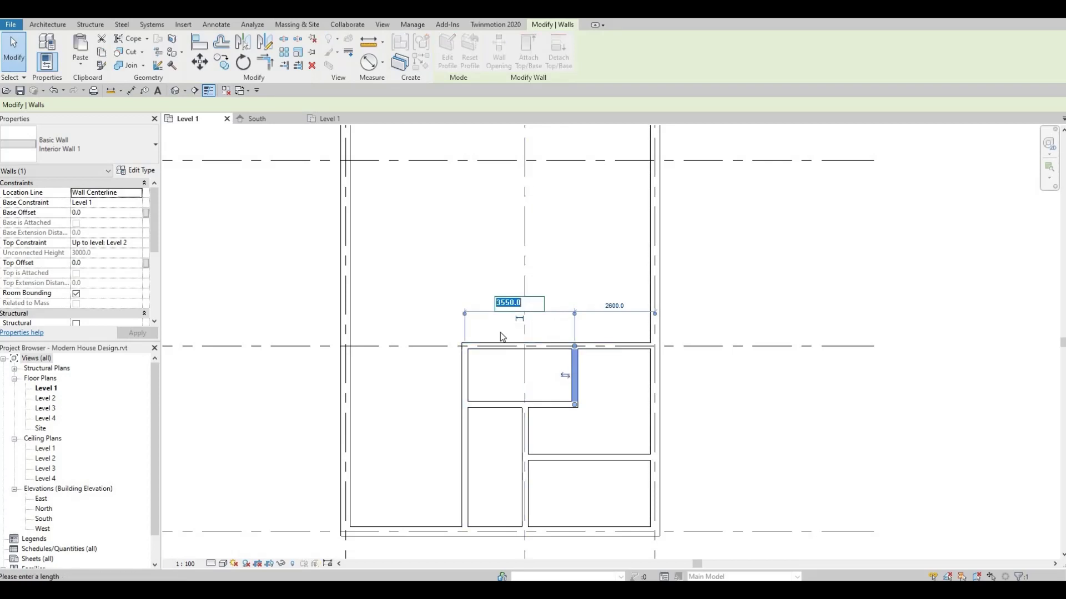
pyautogui.write('2800')
pyautogui.press('Return')
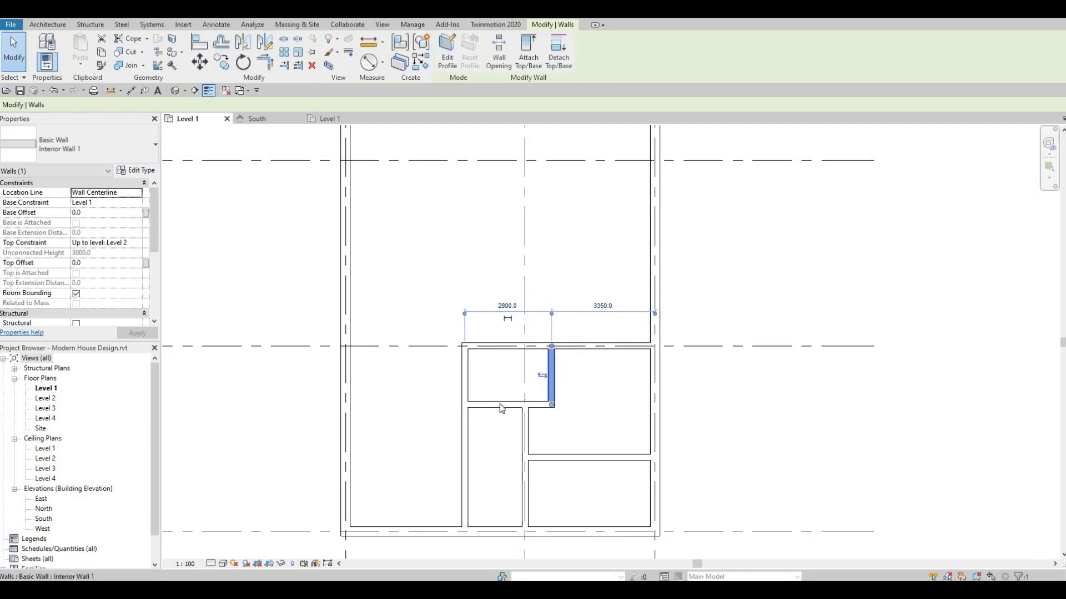
# Step: Cut a rectangular wall opening about 1560 mm wide in the long vertical partition, starting about 490 mm from grid D
pyautogui.moveTo(495, 429); pyautogui.dragTo(501, 384, button='middle')
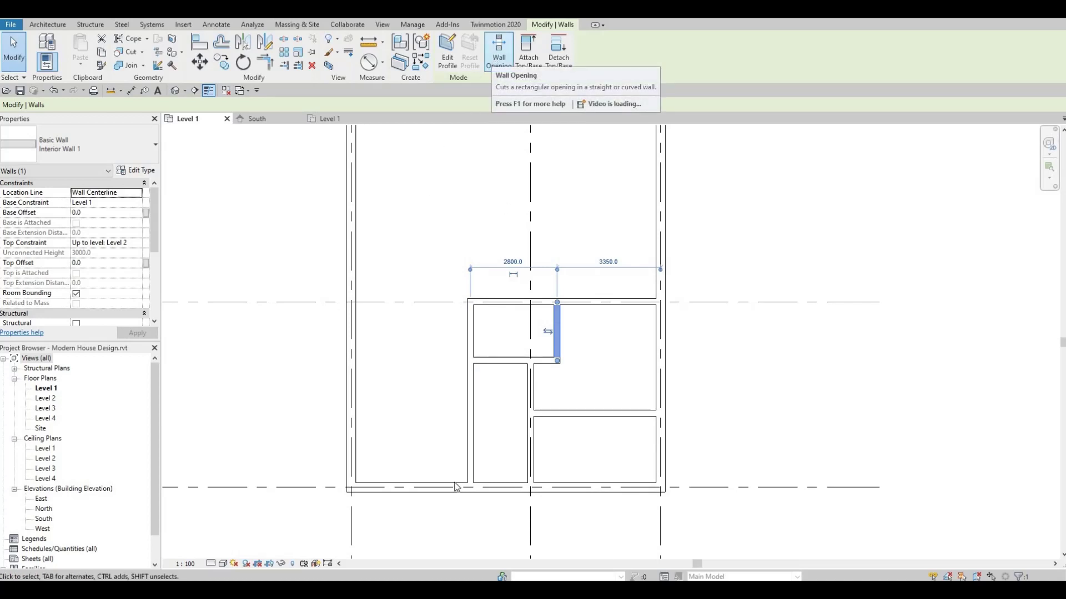
pyautogui.click(498, 55)
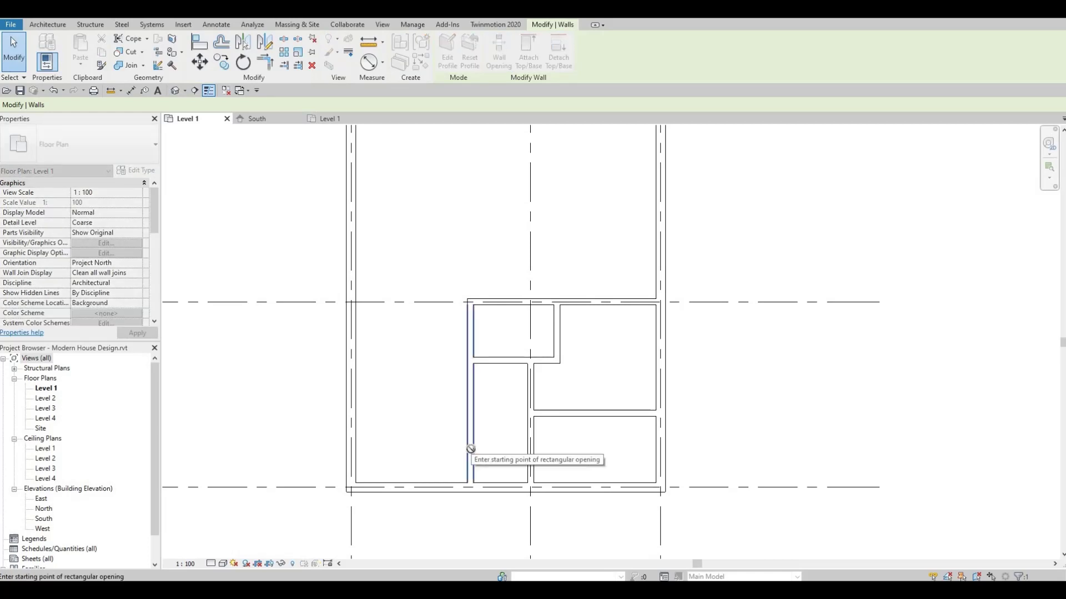
pyautogui.press('Escape')
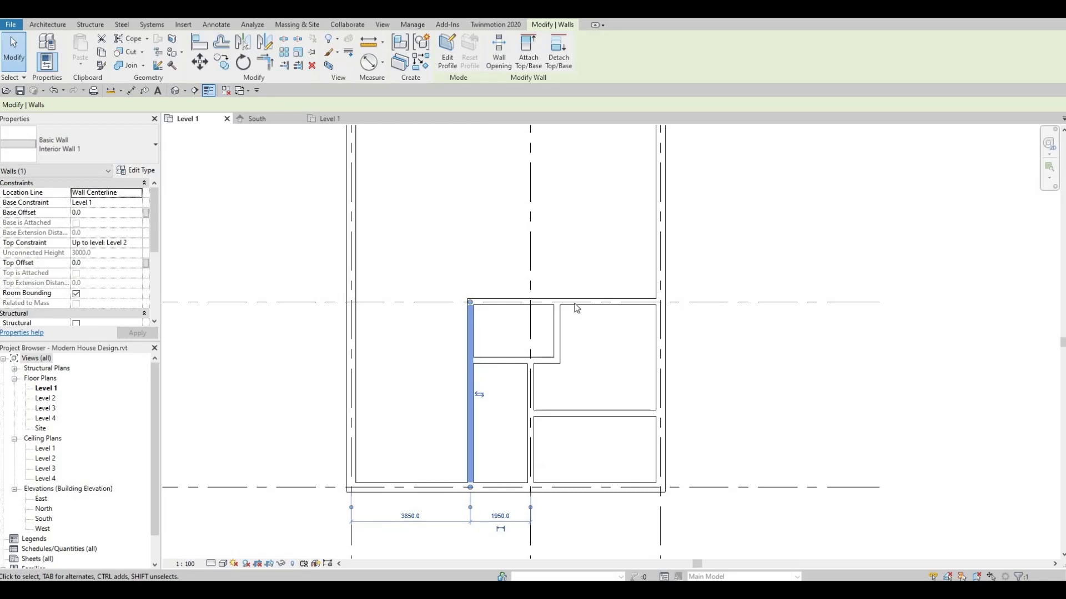
pyautogui.click(499, 53)
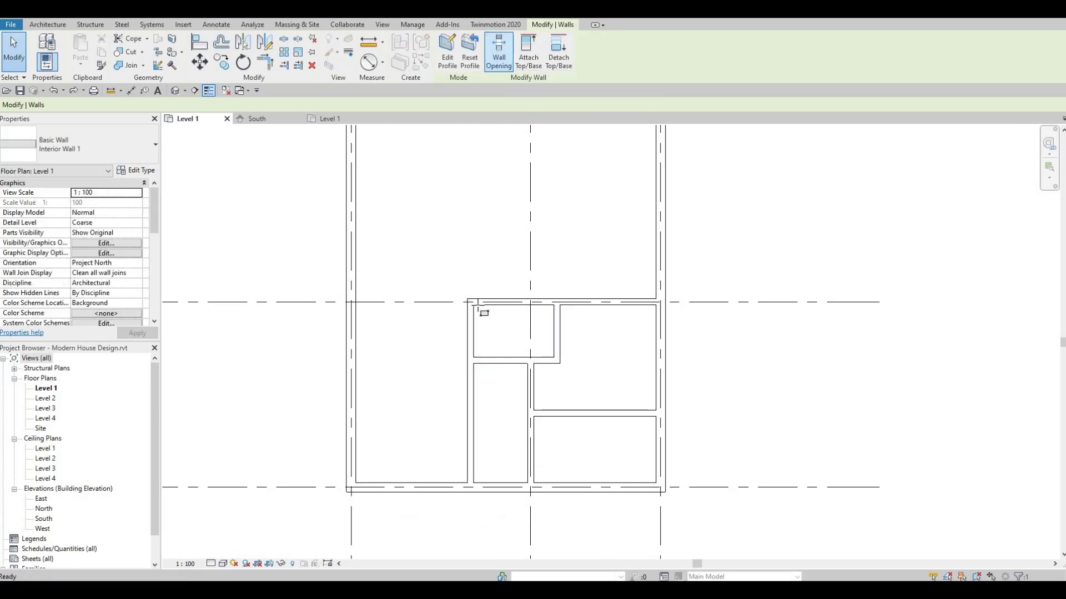
pyautogui.click(471, 427)
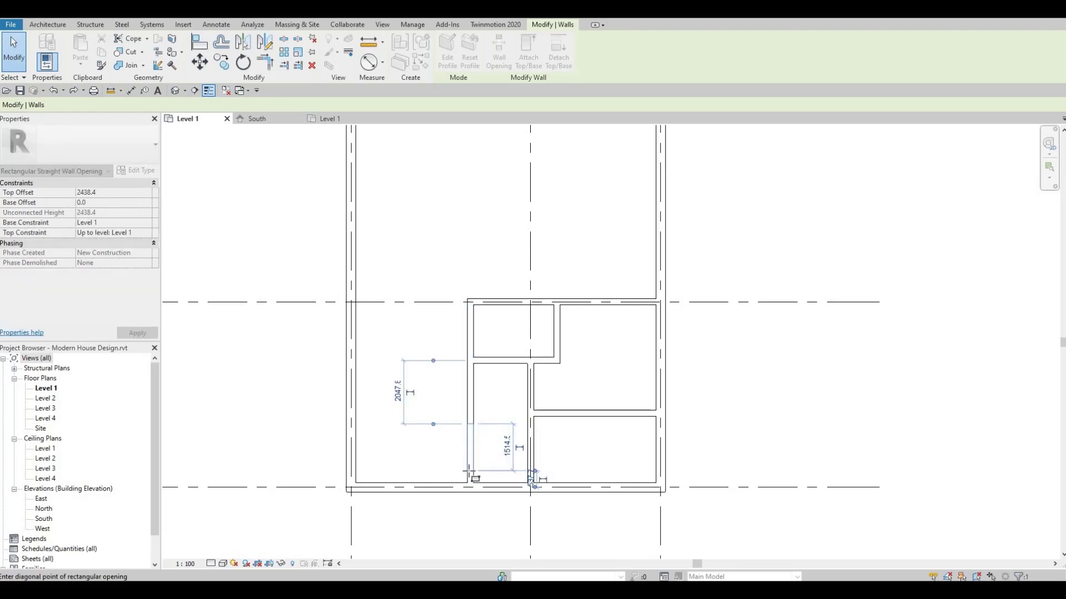
pyautogui.scroll(4, 470, 474)
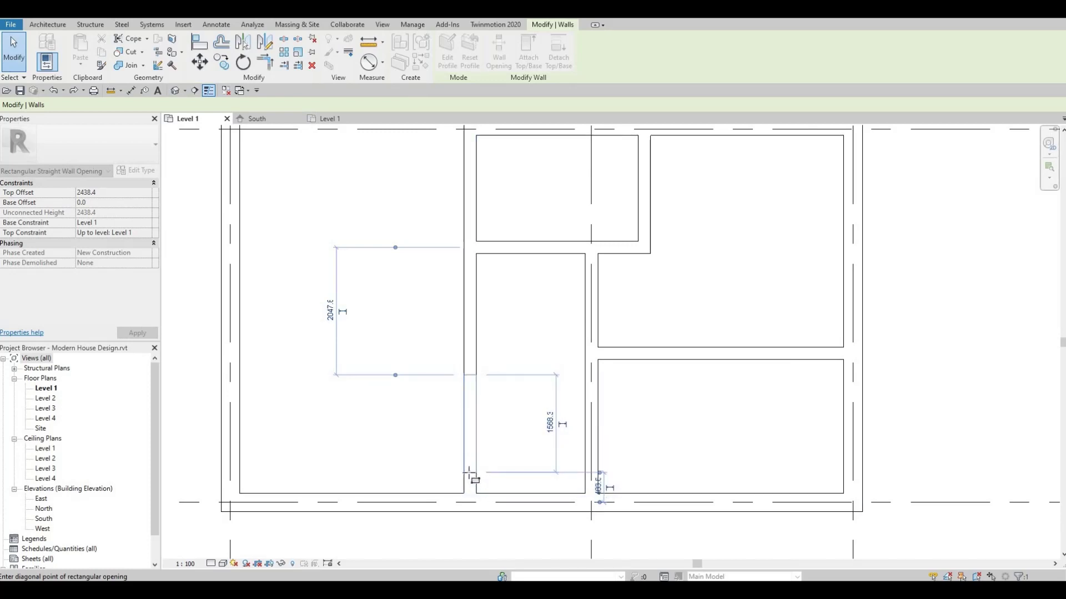
pyautogui.click(492, 471)
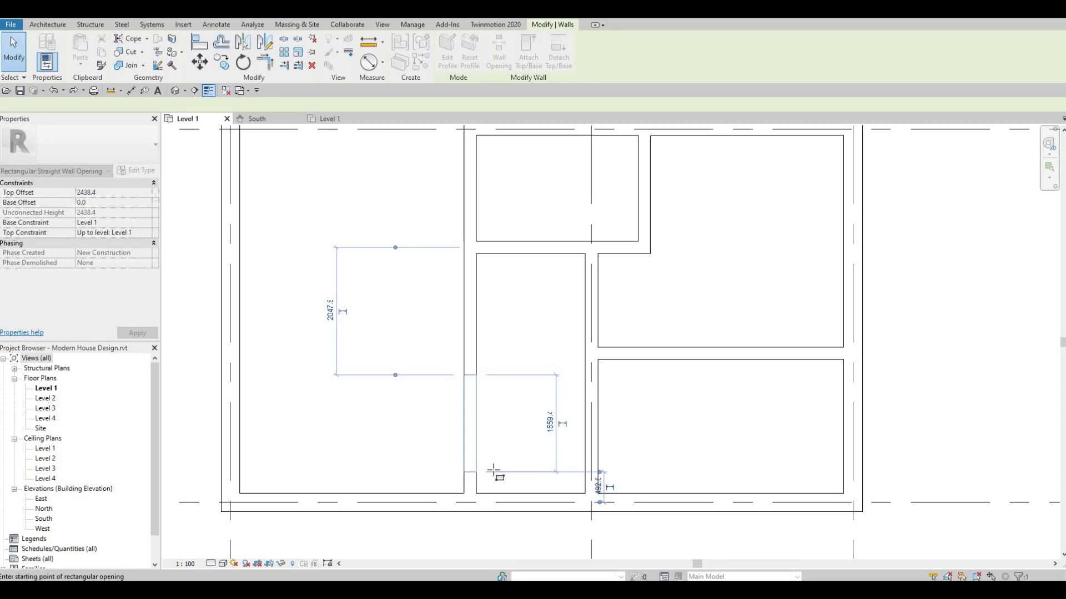
# Step: Set the width of the opening in the long vertical partition to 1200 mm and finish the opening command
pyautogui.scroll(-3, 494, 465)
pyautogui.scroll(3, 494, 457)
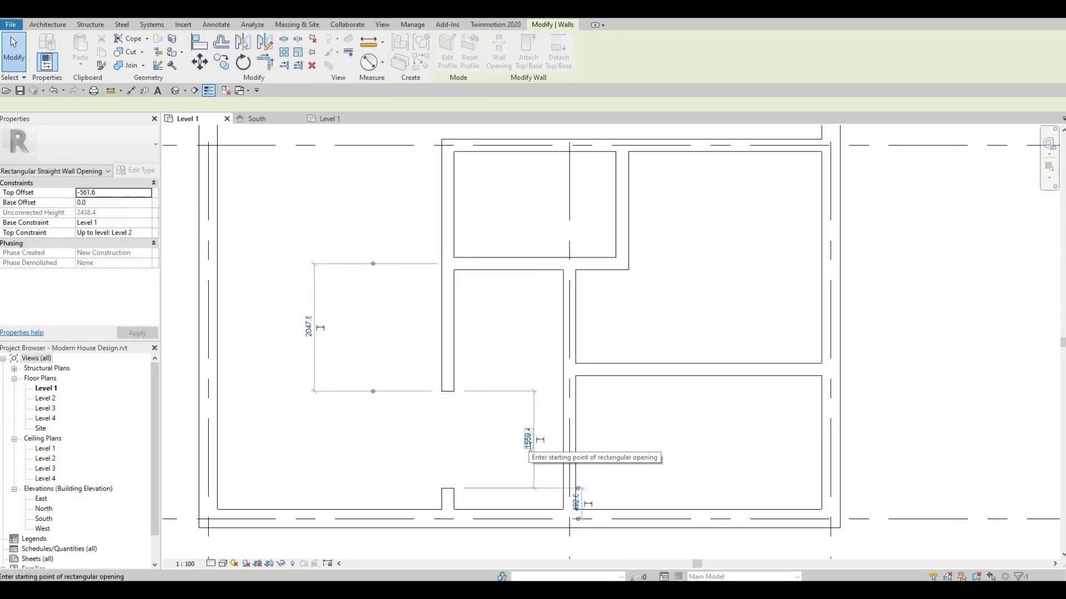
pyautogui.click(528, 440)
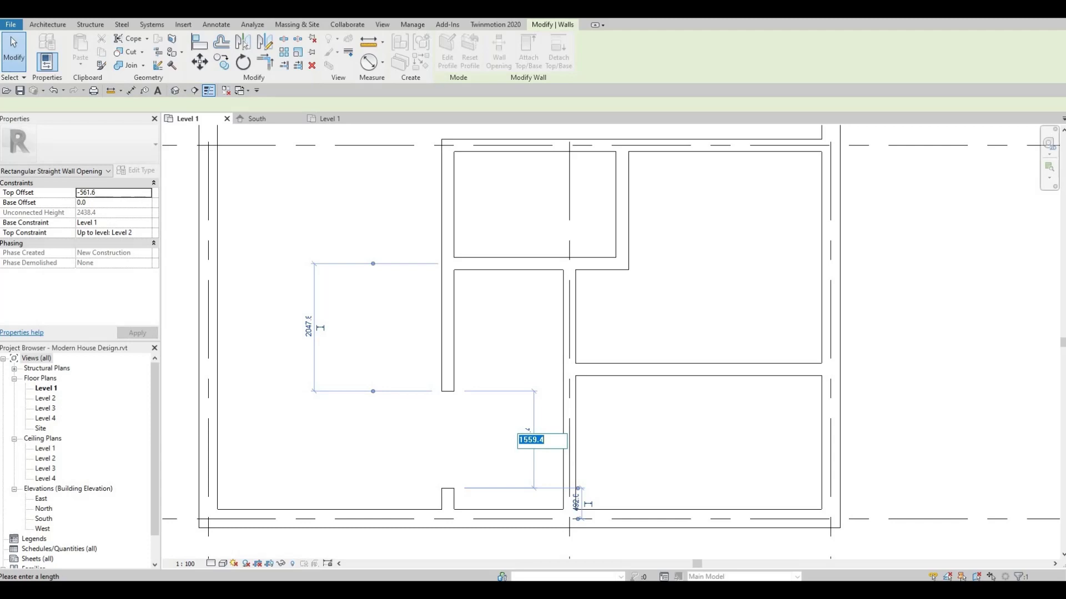
pyautogui.write('1200')
pyautogui.press('Return')
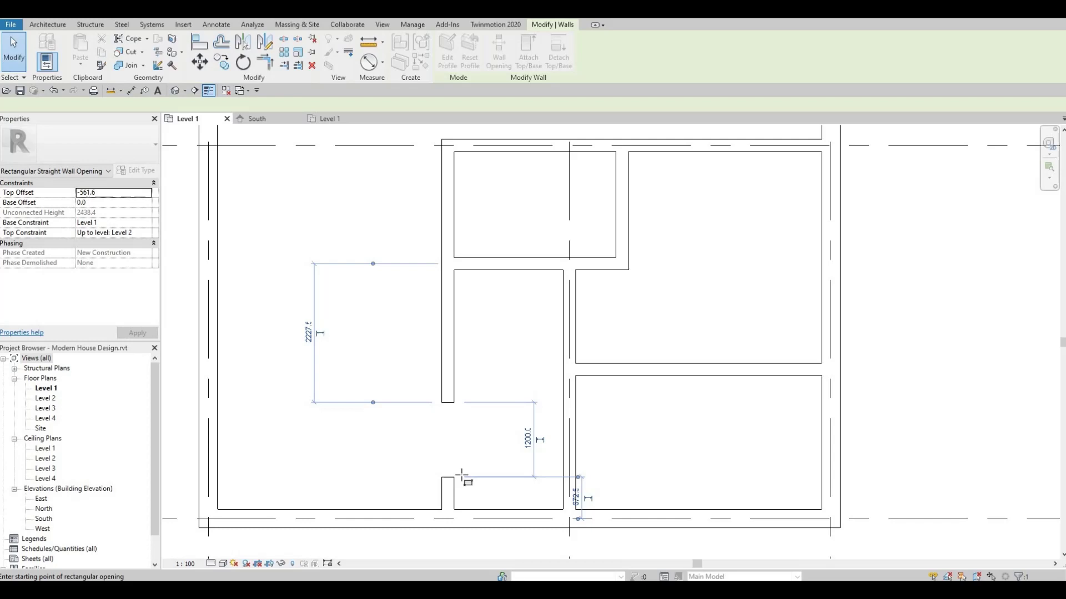
pyautogui.press('Escape')
pyautogui.press('Escape')
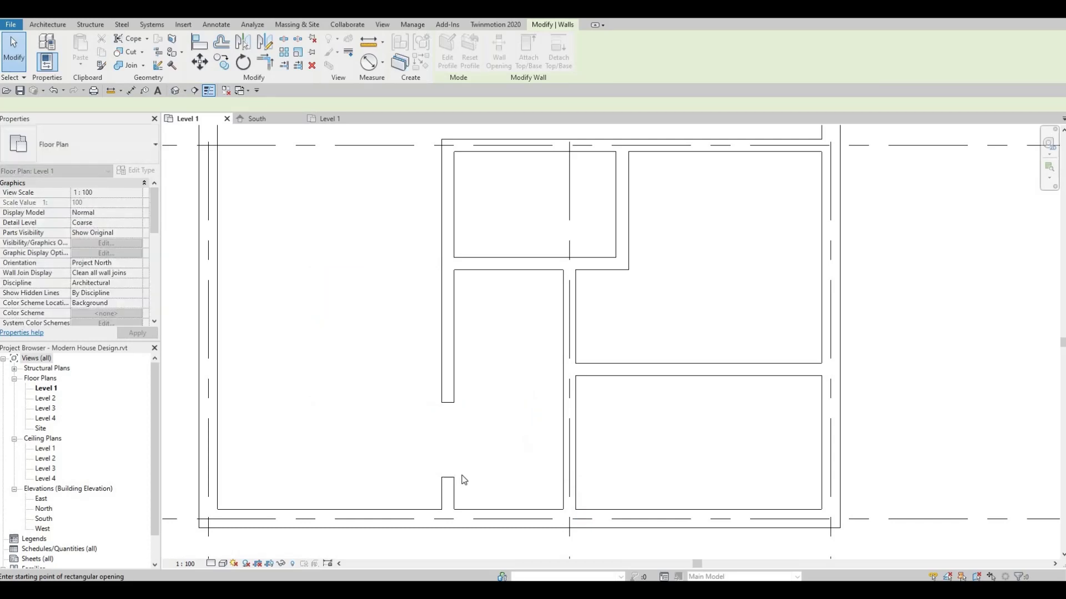
# Step: Nudge the wall opening along the long vertical partition toward grid D, to about 390 mm from the grid
pyautogui.click(454, 408)
pyautogui.press('Down')
pyautogui.press('Down')
pyautogui.press('Down')
pyautogui.press('Down')
pyautogui.press('Down')
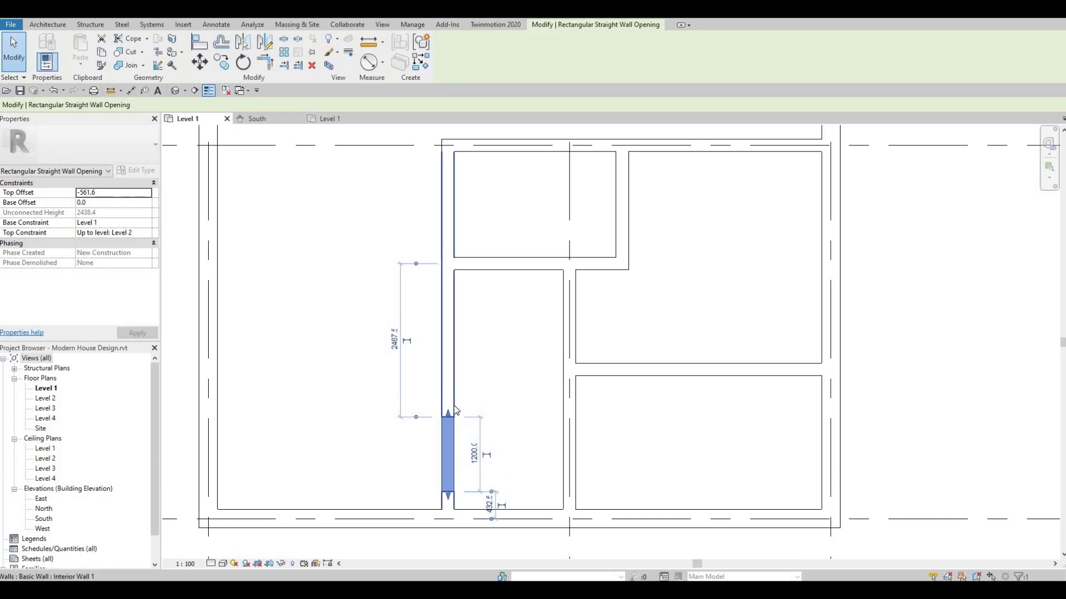
pyautogui.press('Down')
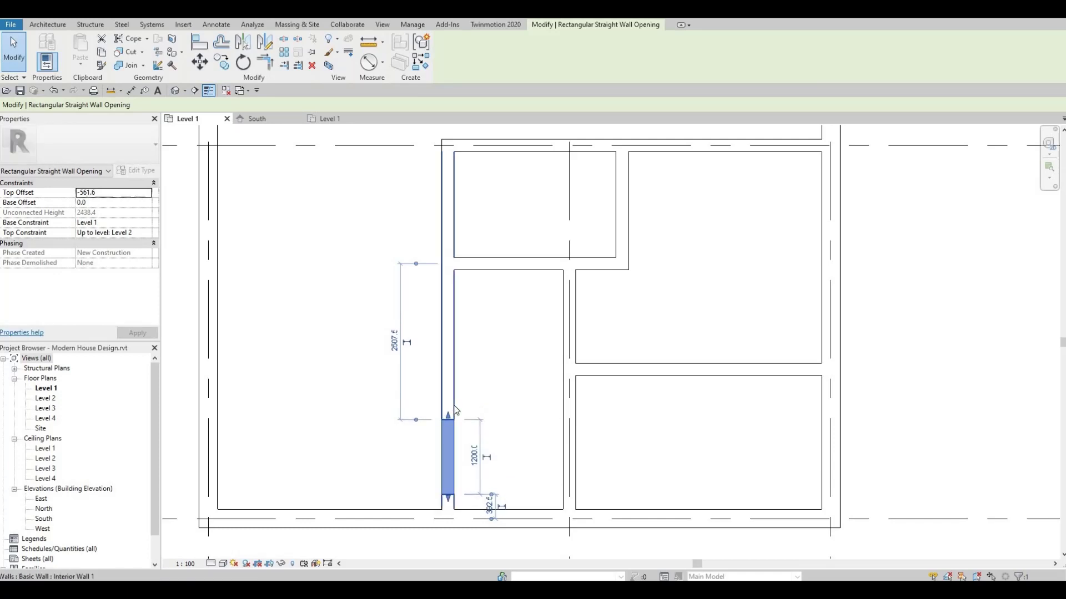
pyautogui.click(419, 412)
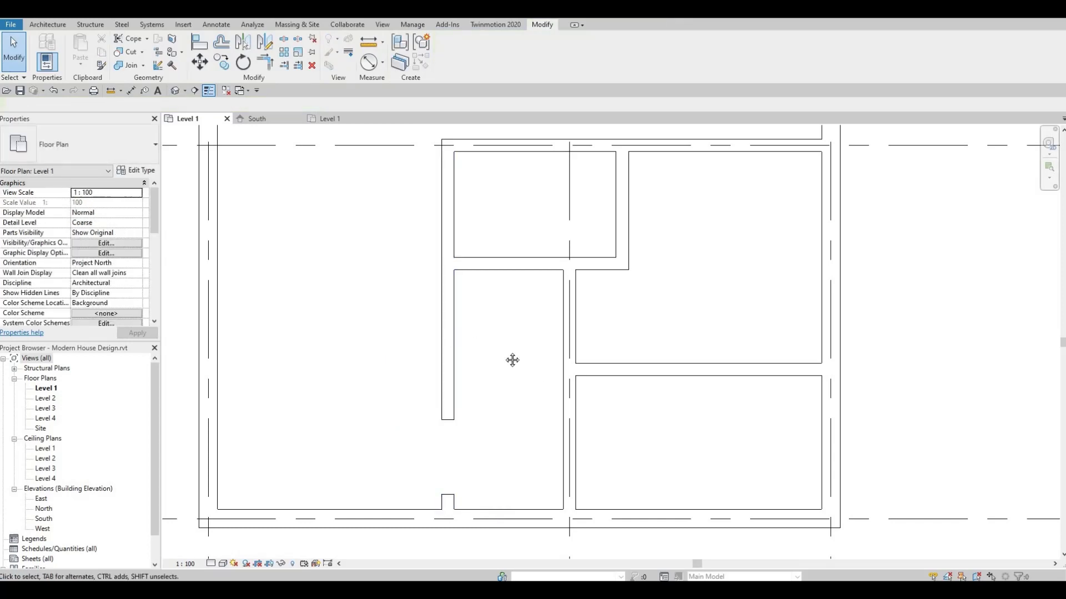
# Step: Place an 8' DOOR with sidelight in the grid D exterior wall, 1100 mm from grid 1 and swinging outward
pyautogui.moveTo(512, 358); pyautogui.dragTo(565, 375, button='middle')
pyautogui.scroll(-3, 565, 375)
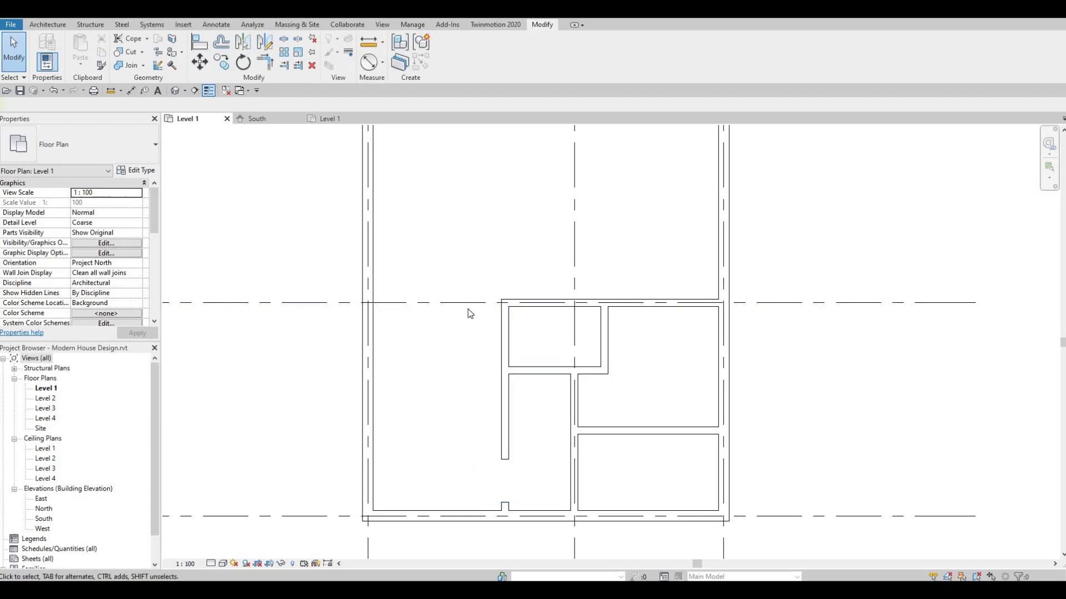
pyautogui.moveTo(519, 295); pyautogui.dragTo(576, 368, button='middle')
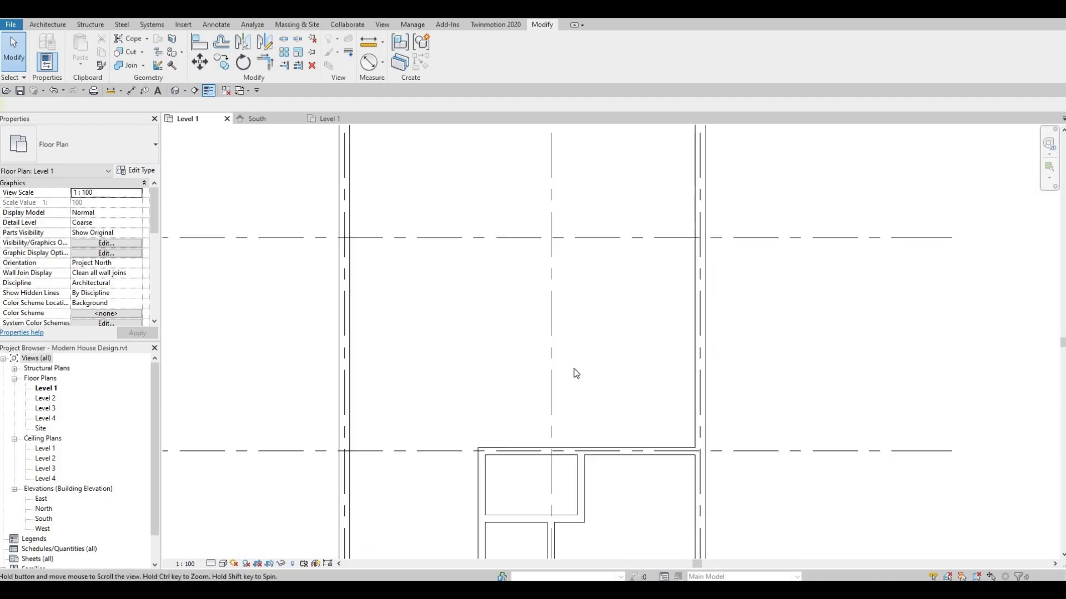
pyautogui.scroll(-1, 633, 388)
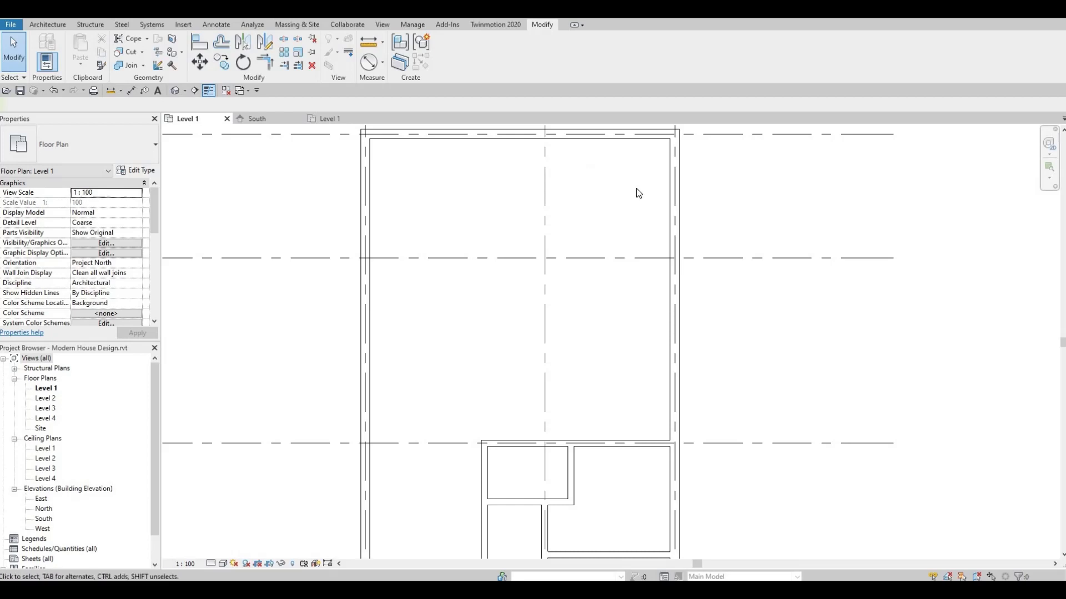
pyautogui.moveTo(638, 193); pyautogui.dragTo(656, 98, button='middle')
pyautogui.moveTo(408, 413); pyautogui.dragTo(357, 364, button='middle')
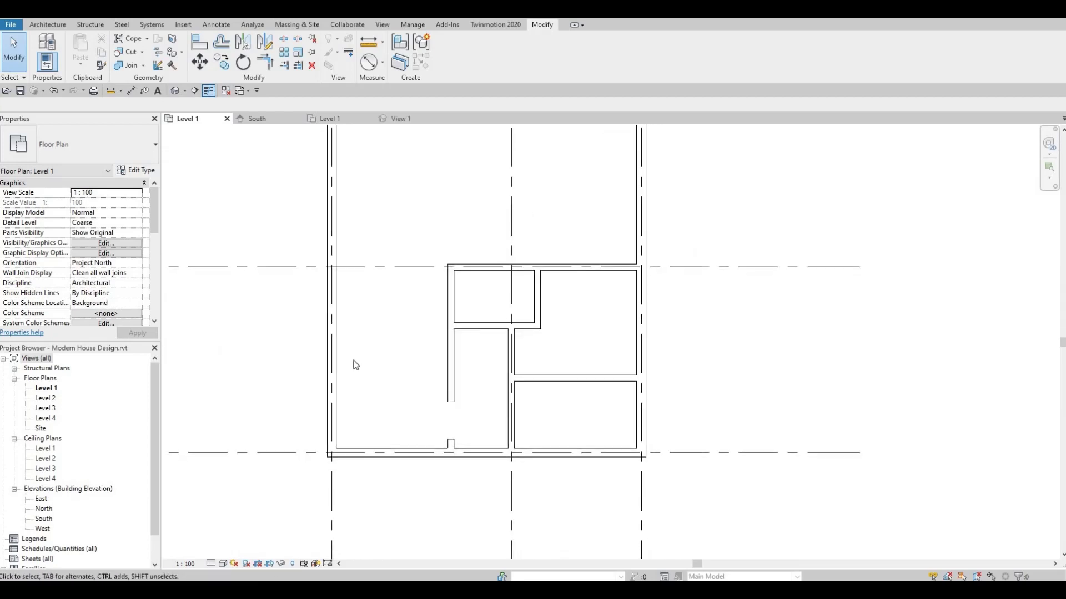
pyautogui.click(49, 26)
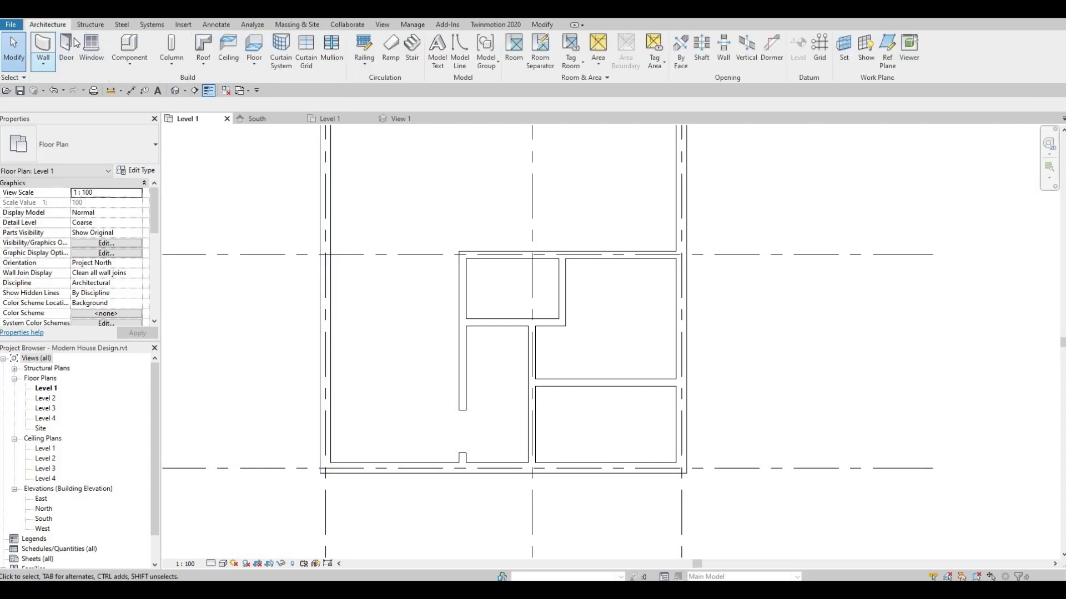
pyautogui.click(74, 43)
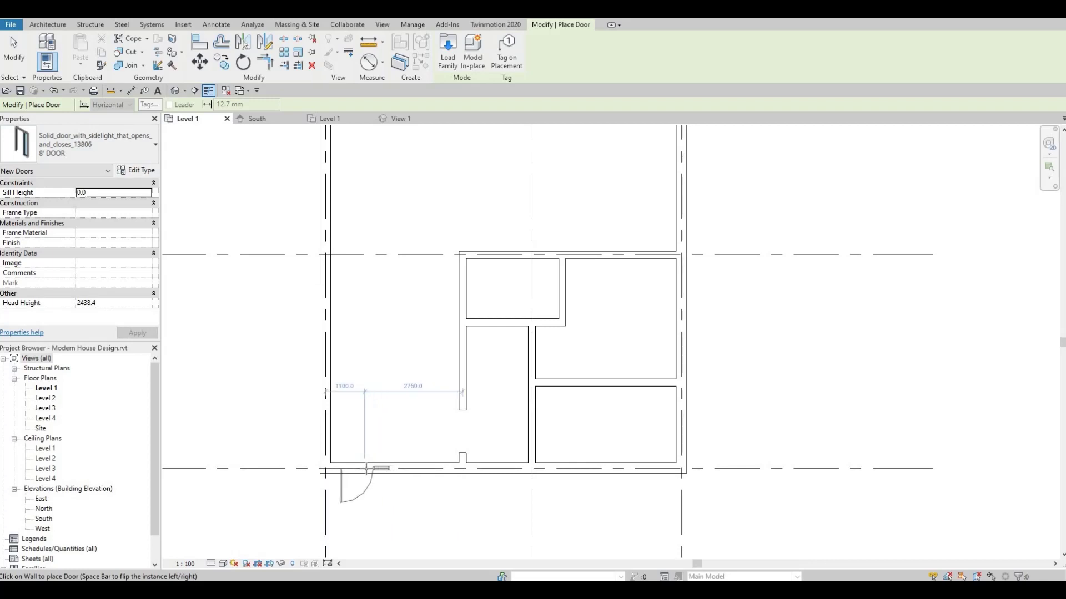
pyautogui.click(365, 470)
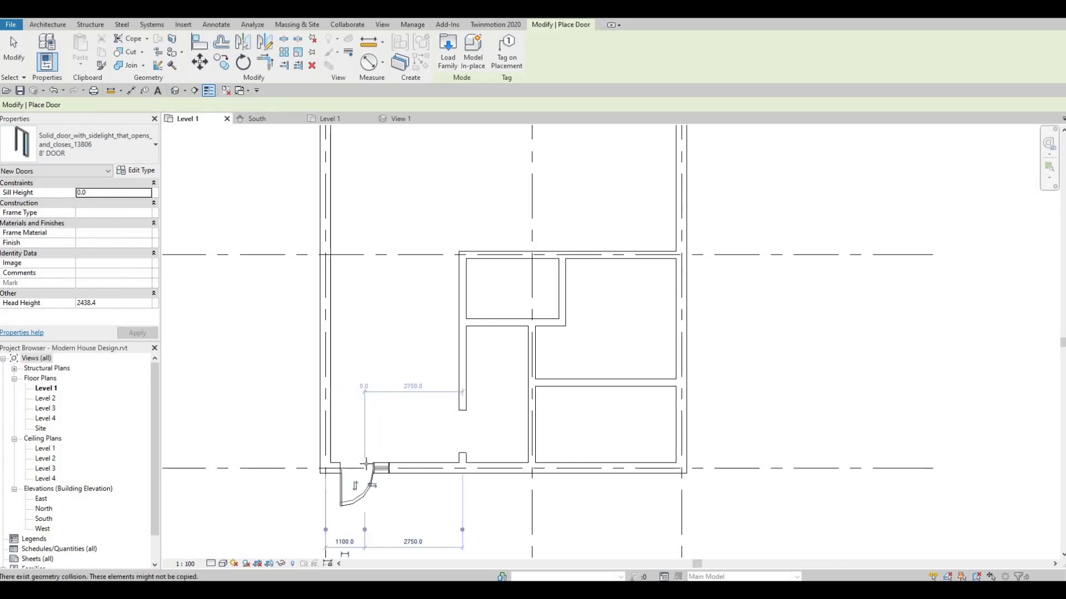
# Step: Place a 1000mm x 2200mm Apartment_Bedroom_Door in the small room's lower horizontal partition, 700 mm from the long vertical partition and swinging inward
pyautogui.click(126, 143)
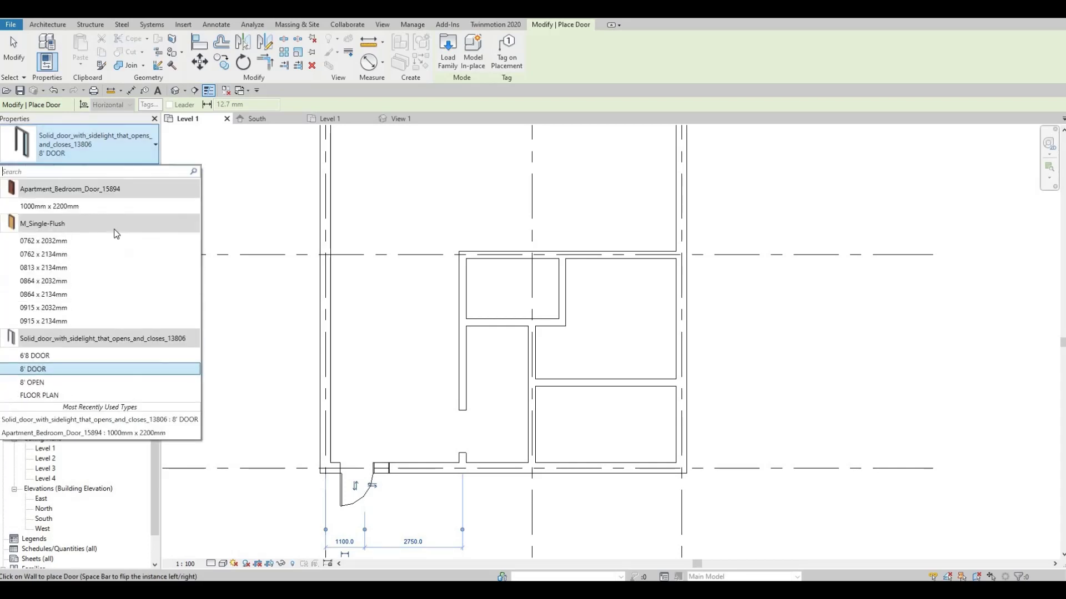
pyautogui.click(64, 207)
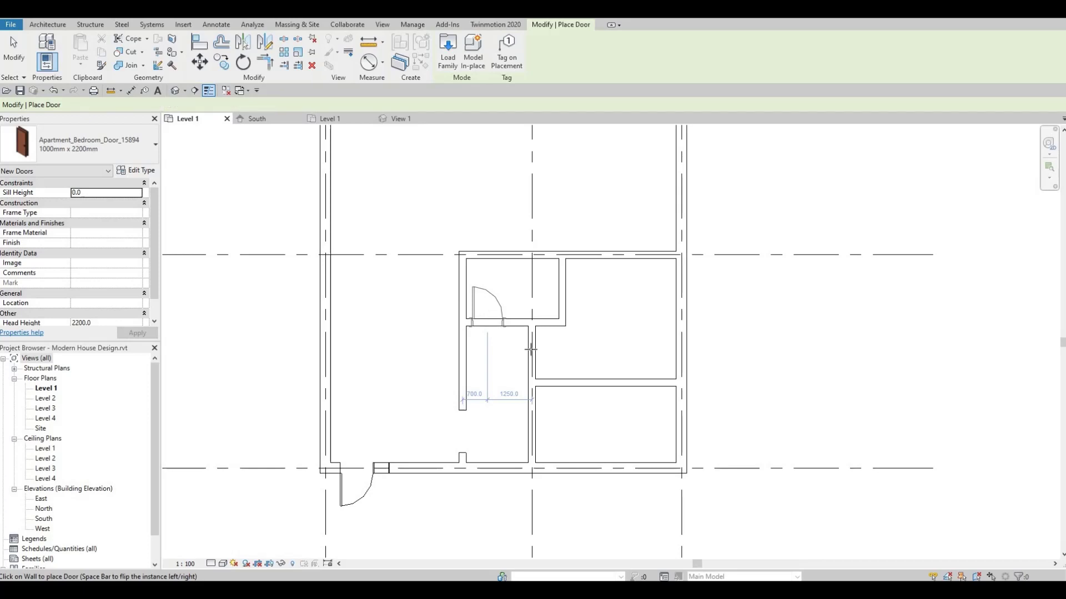
pyautogui.click(486, 319)
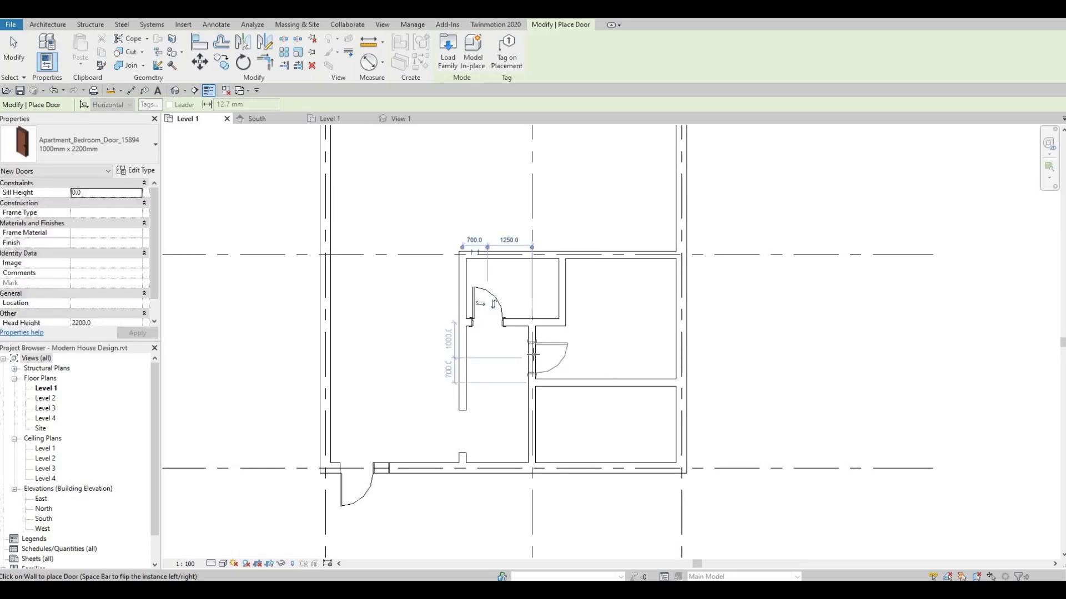
# Step: Place two more bedroom doors in the grid 2 partition, one 700 mm below the horizontal partition and one near grid D, swinging toward grid 3
pyautogui.click(532, 347)
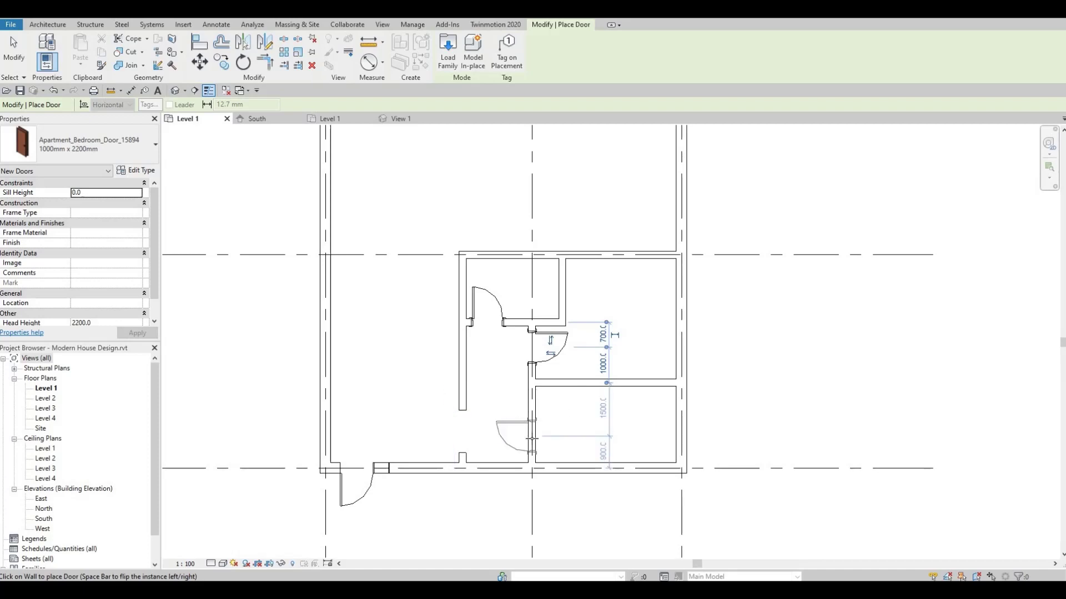
pyautogui.press('space')
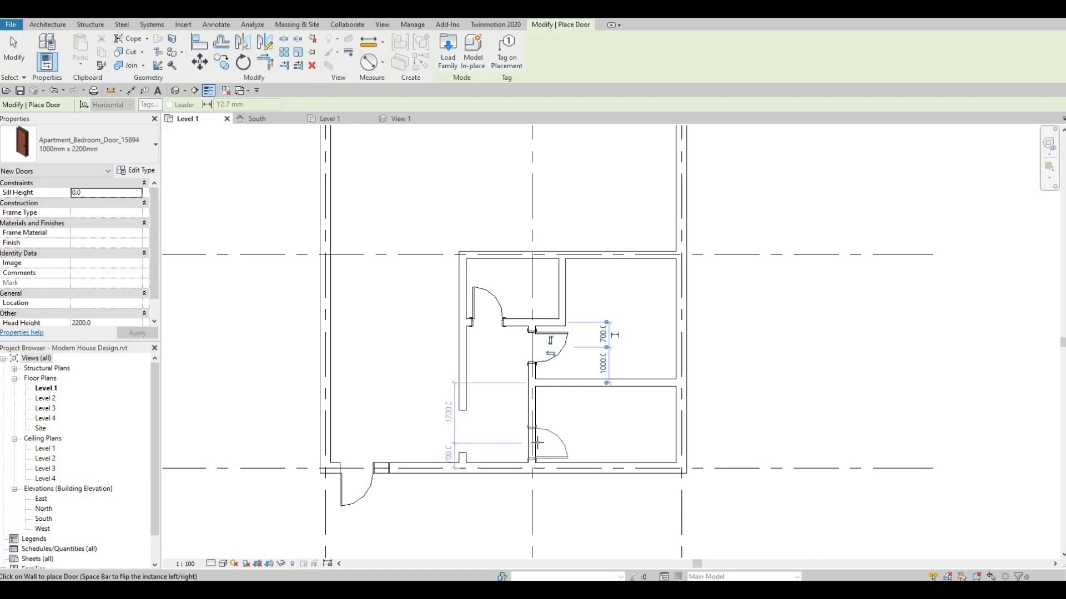
pyautogui.click(537, 438)
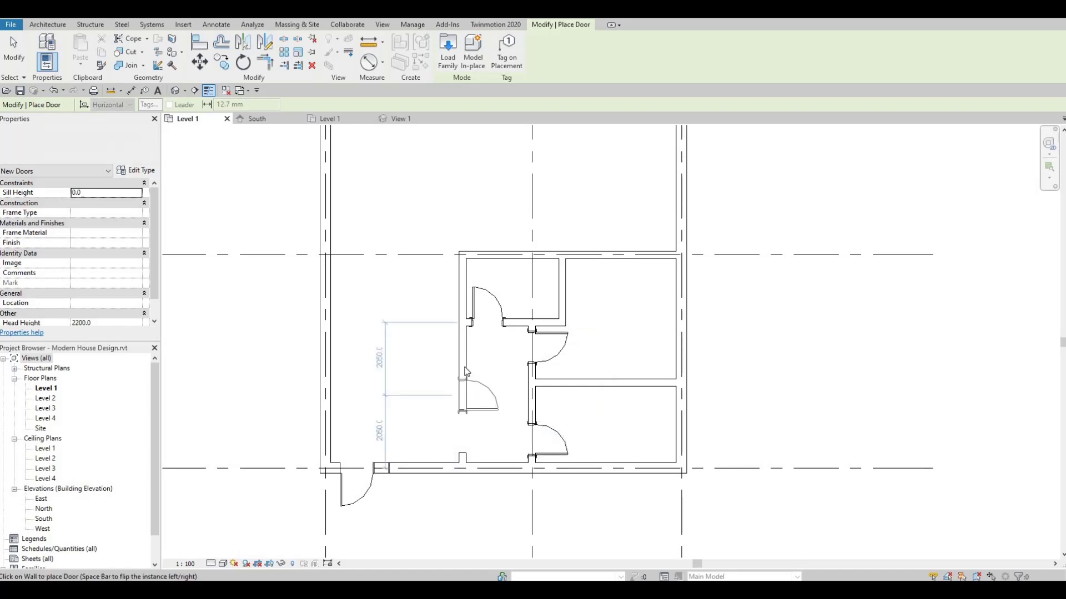
pyautogui.press('Escape')
pyautogui.press('Escape')
# Step: Place a parametric bifold door in the top exterior wall, centred 3600 mm from grid 1, folding outward on the grid 1 side
pyautogui.moveTo(436, 366); pyautogui.dragTo(452, 376, button='middle')
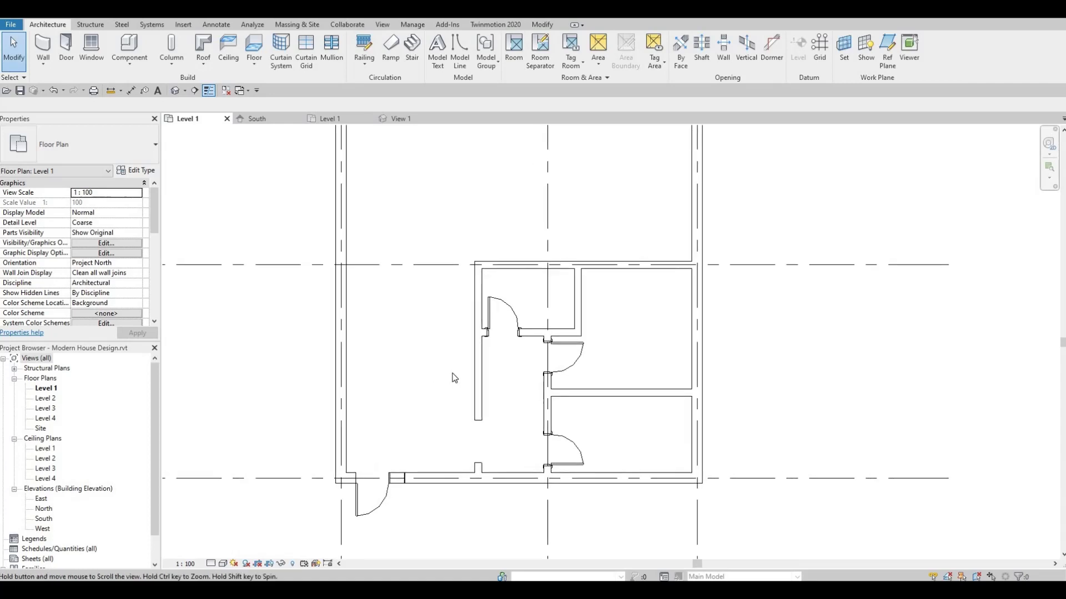
pyautogui.moveTo(458, 323); pyautogui.dragTo(468, 331, button='middle')
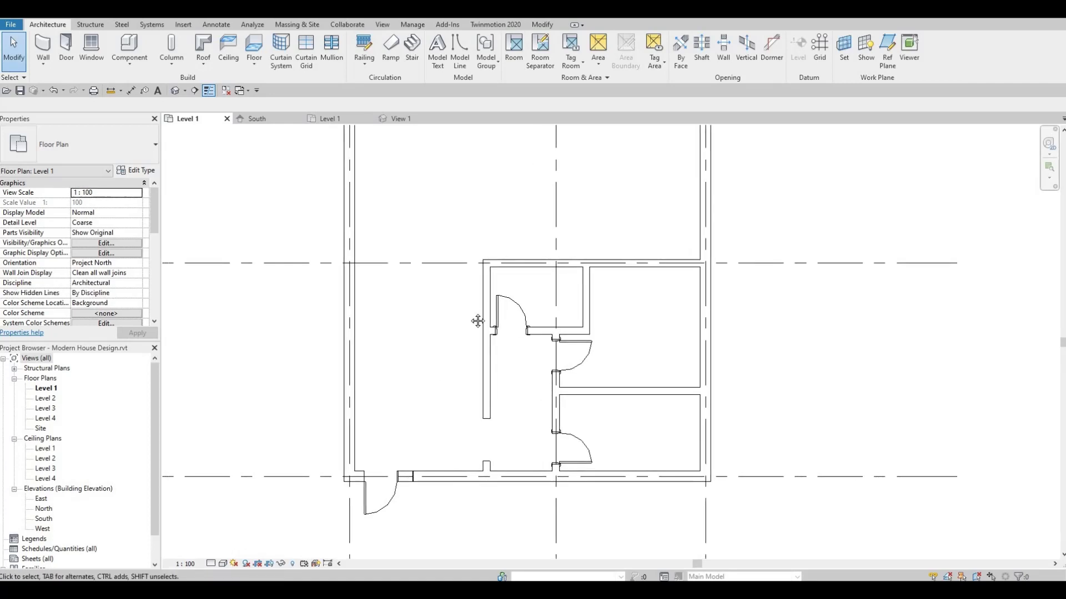
pyautogui.moveTo(392, 367); pyautogui.dragTo(421, 331, button='middle')
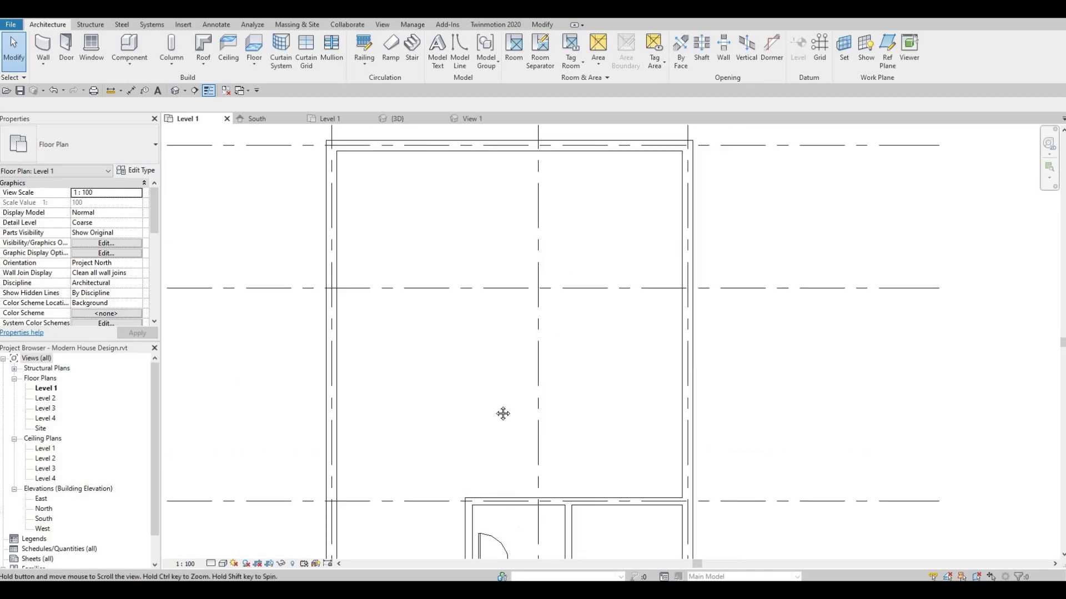
pyautogui.moveTo(502, 414); pyautogui.dragTo(503, 516, button='middle')
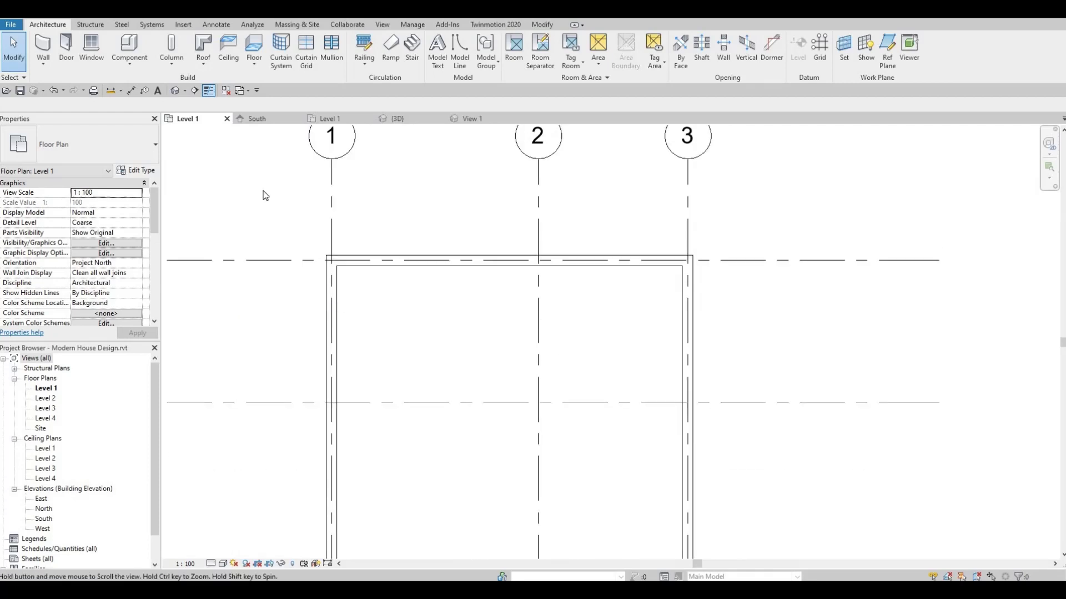
pyautogui.click(65, 49)
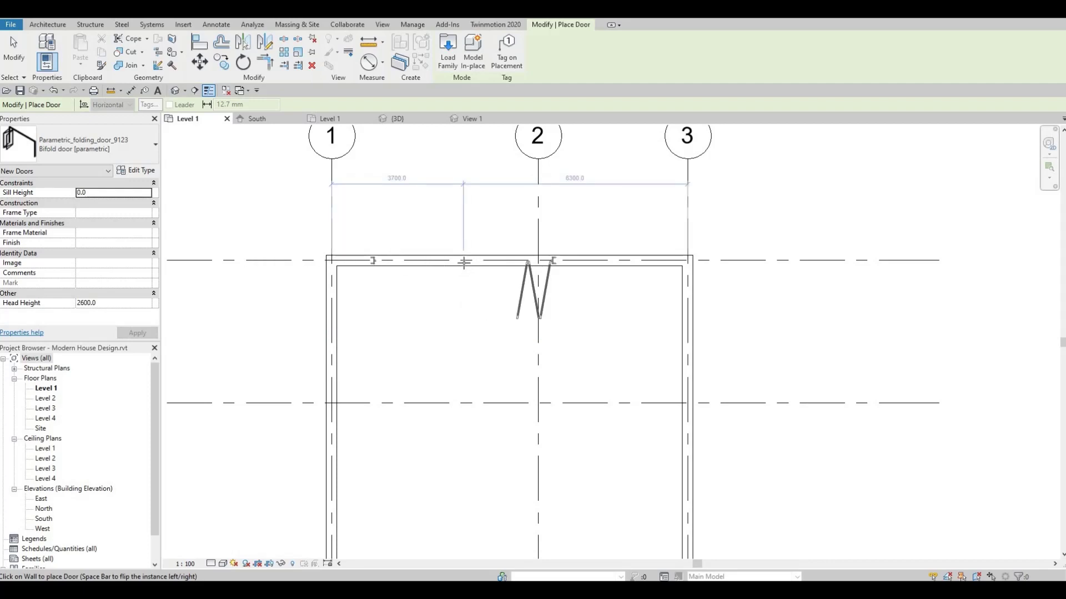
pyautogui.press('space')
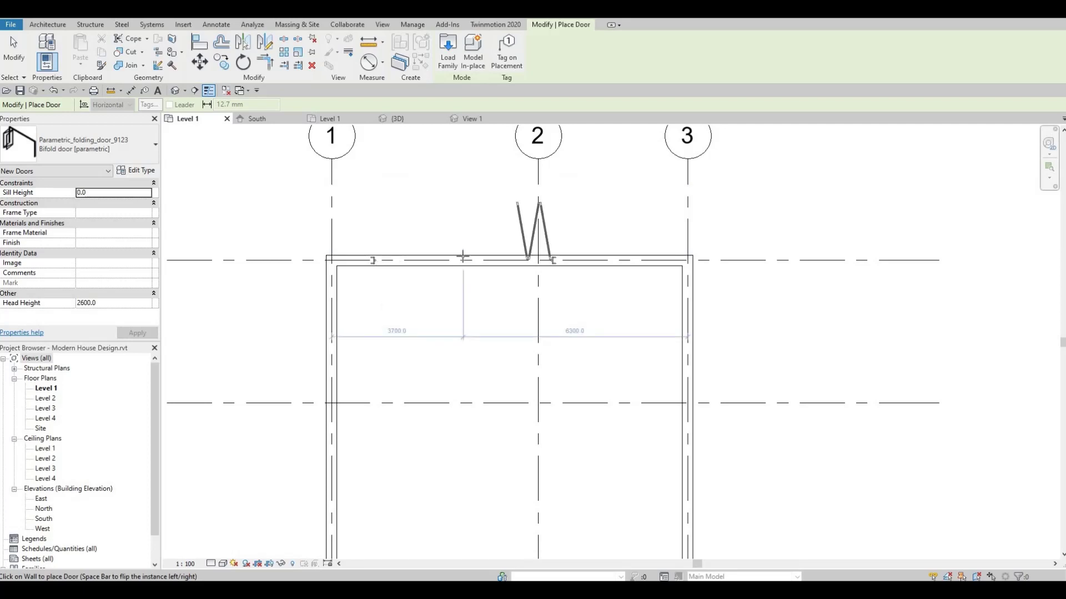
pyautogui.press('space')
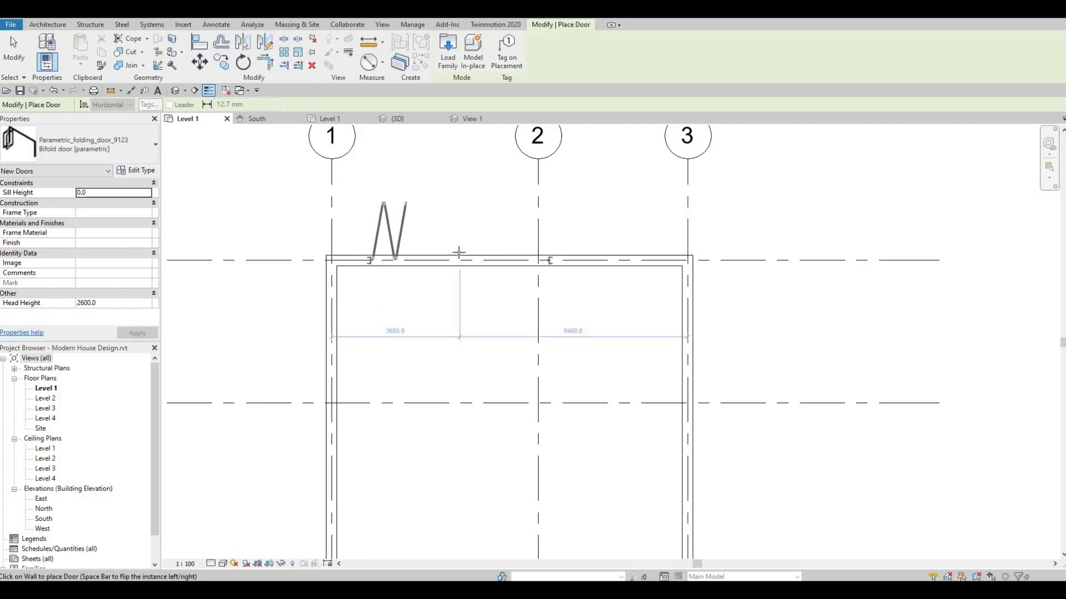
pyautogui.click(459, 254)
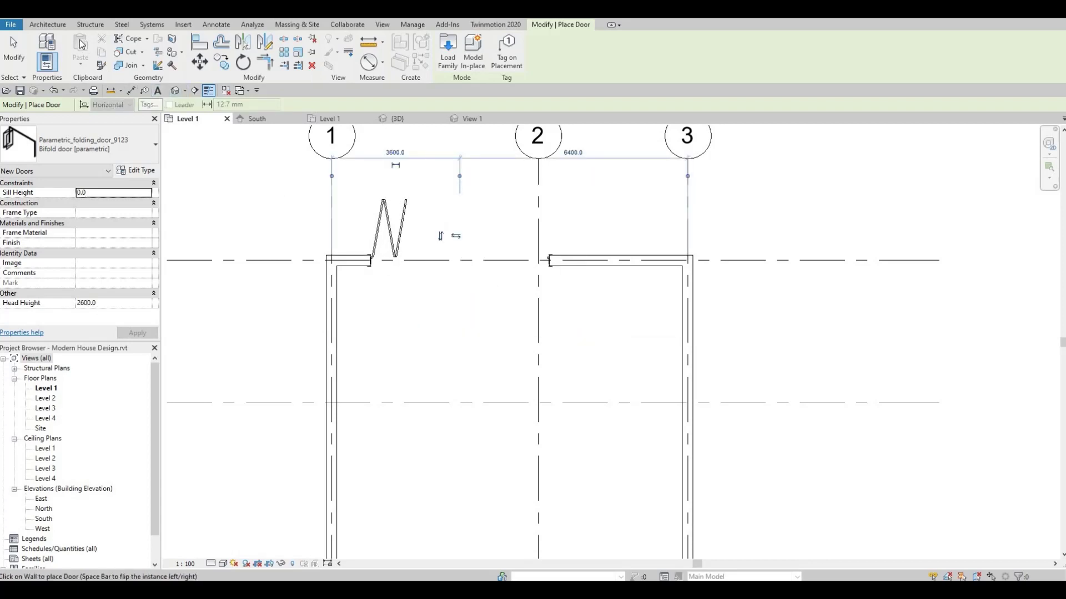
# Step: Draw a 2800 mm Curtain Wall within the top exterior wall, starting 3300 mm from grid 3 and running toward grid 3
pyautogui.click(48, 26)
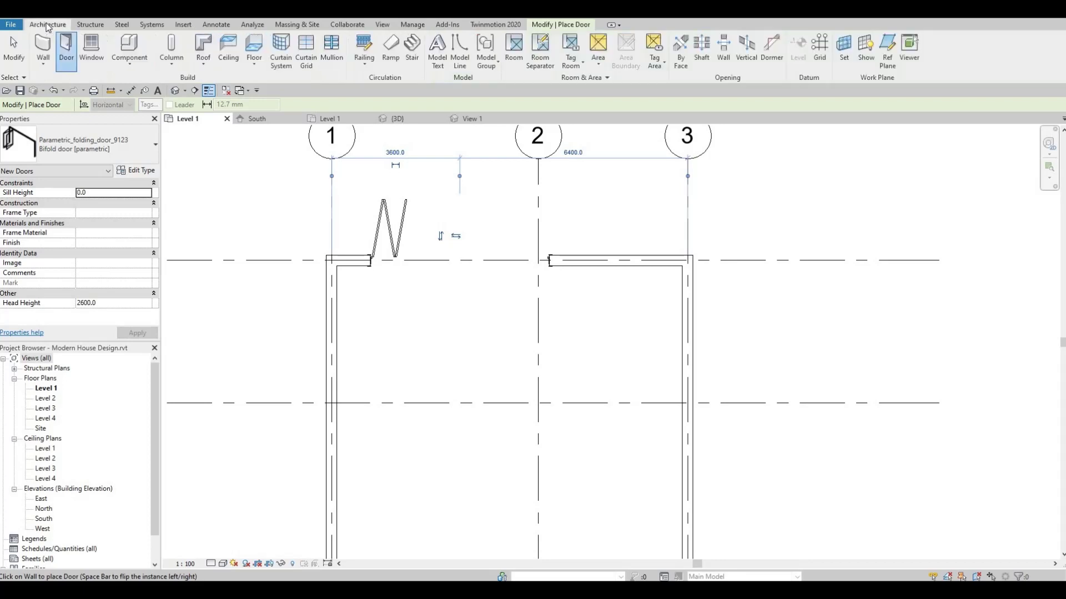
pyautogui.click(46, 55)
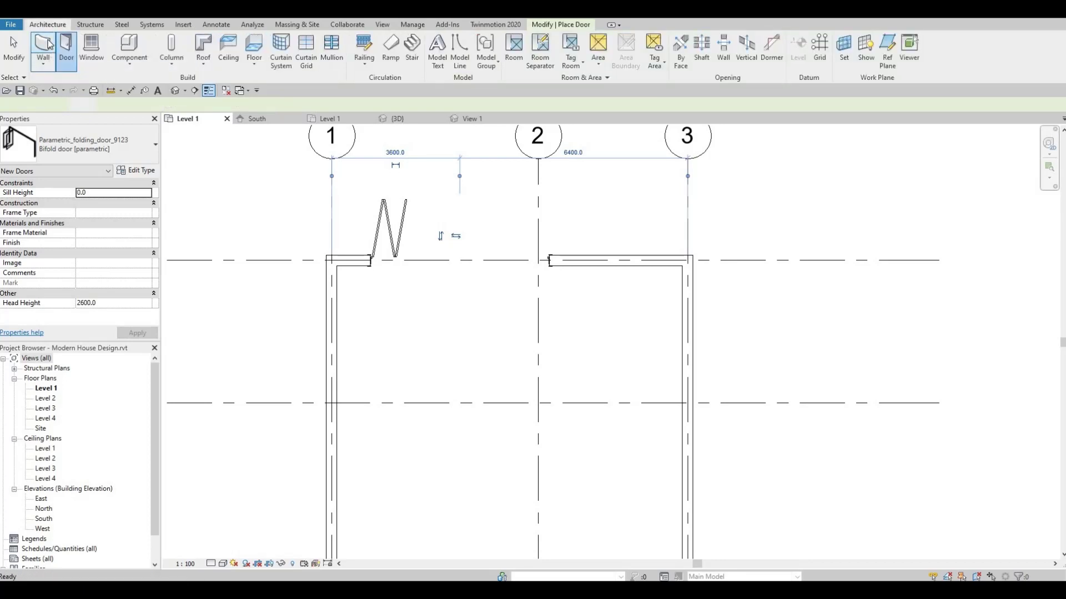
pyautogui.click(143, 153)
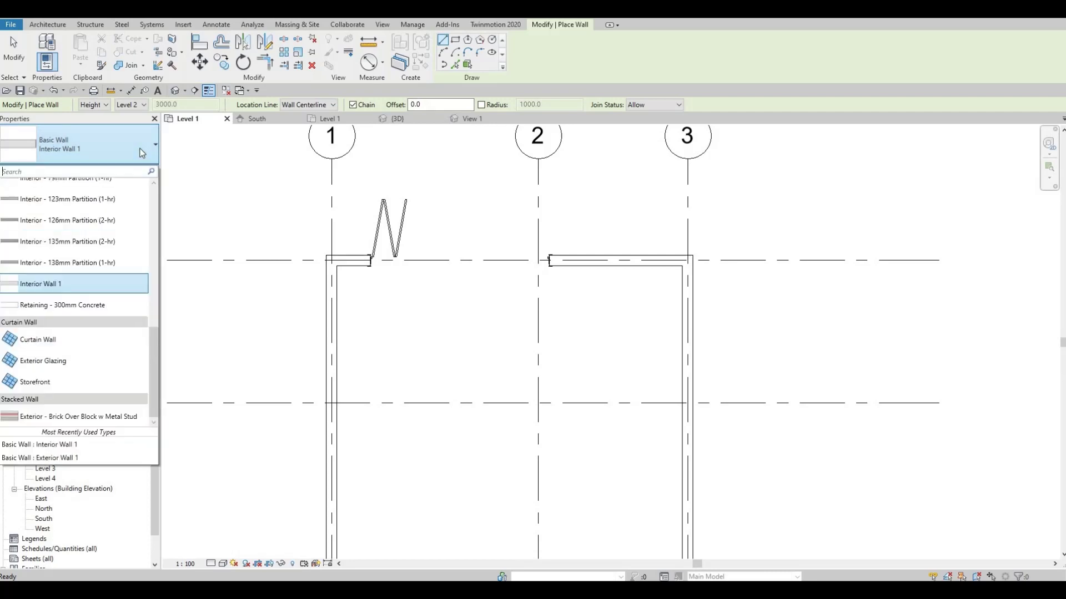
pyautogui.click(68, 343)
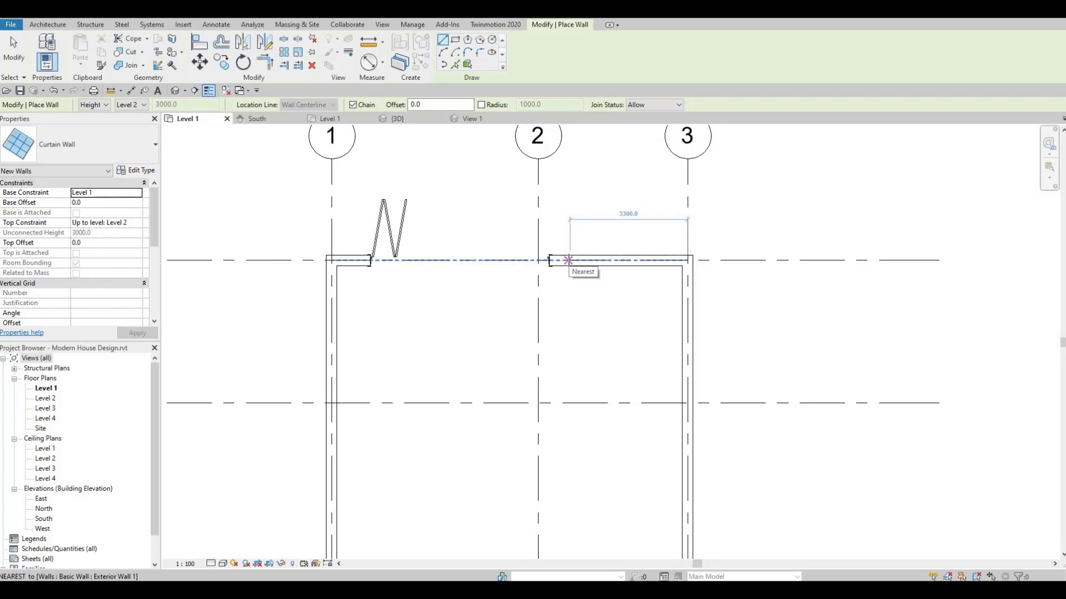
pyautogui.click(567, 260)
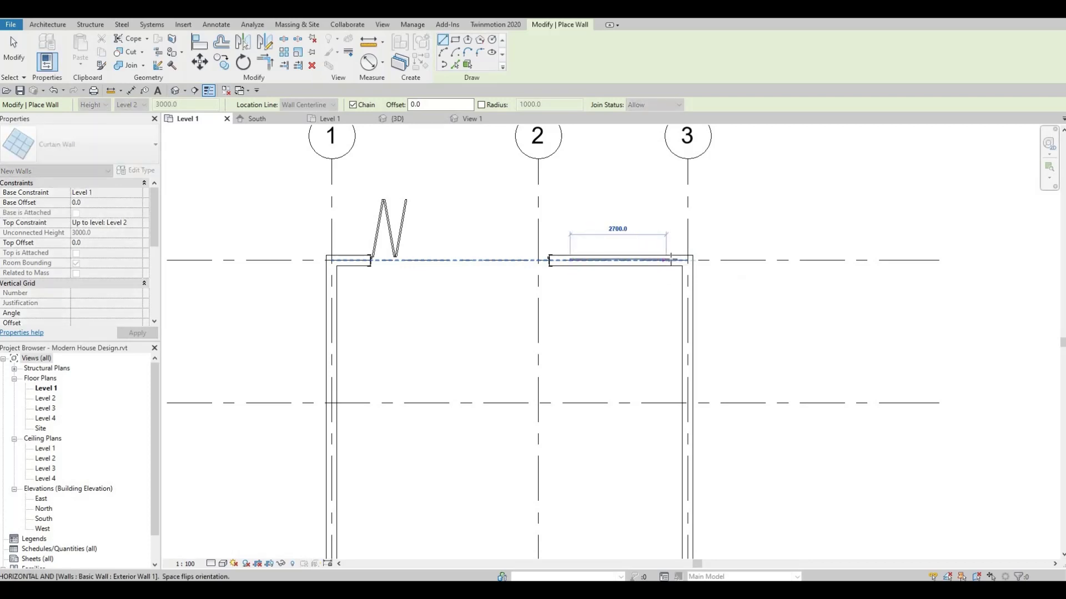
pyautogui.click(671, 259)
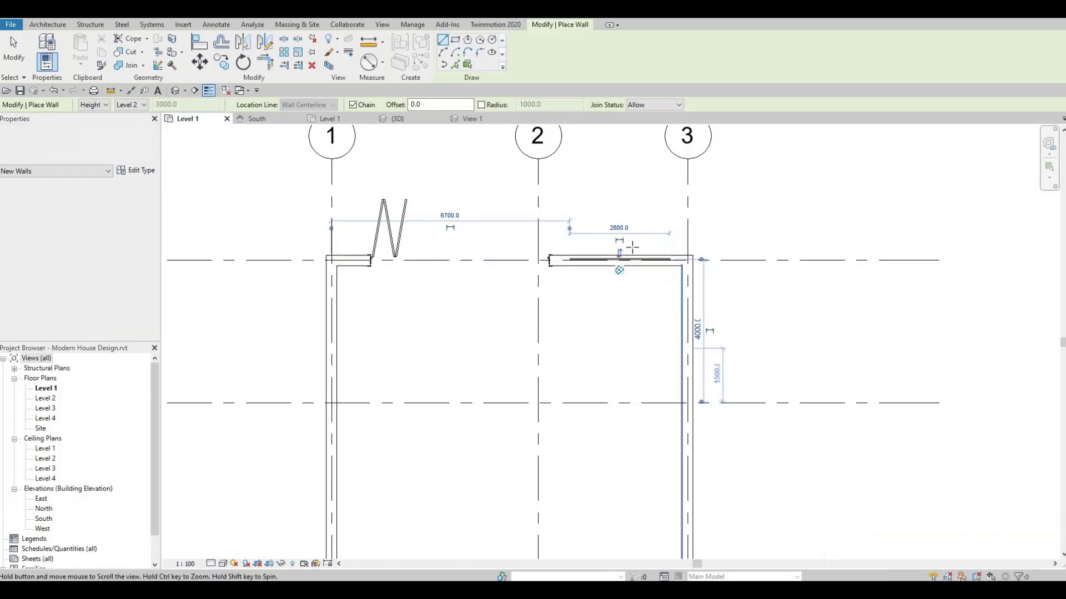
pyautogui.moveTo(689, 357); pyautogui.dragTo(639, 222, button='middle')
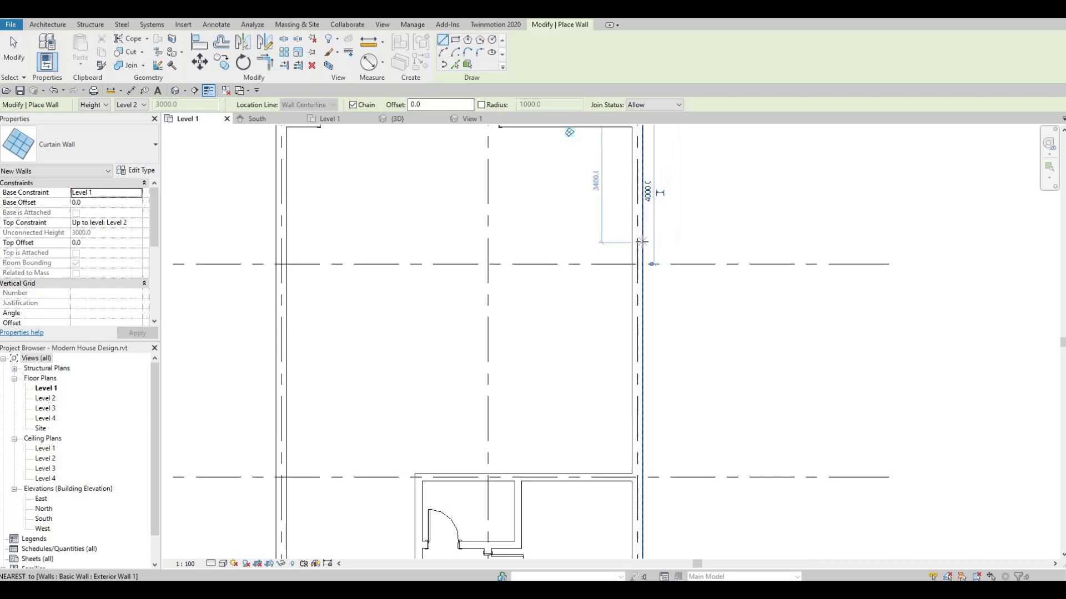
# Step: Draw a 4300 mm Curtain Wall within the grid 3 exterior wall, starting 3300 mm from the top exterior wall
pyautogui.click(639, 240)
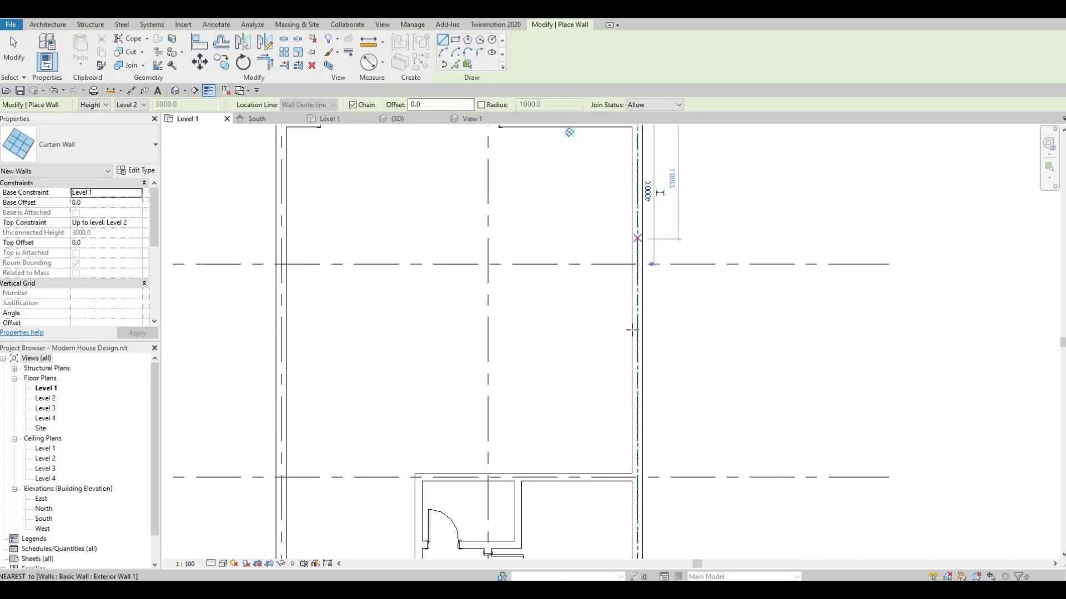
pyautogui.click(638, 390)
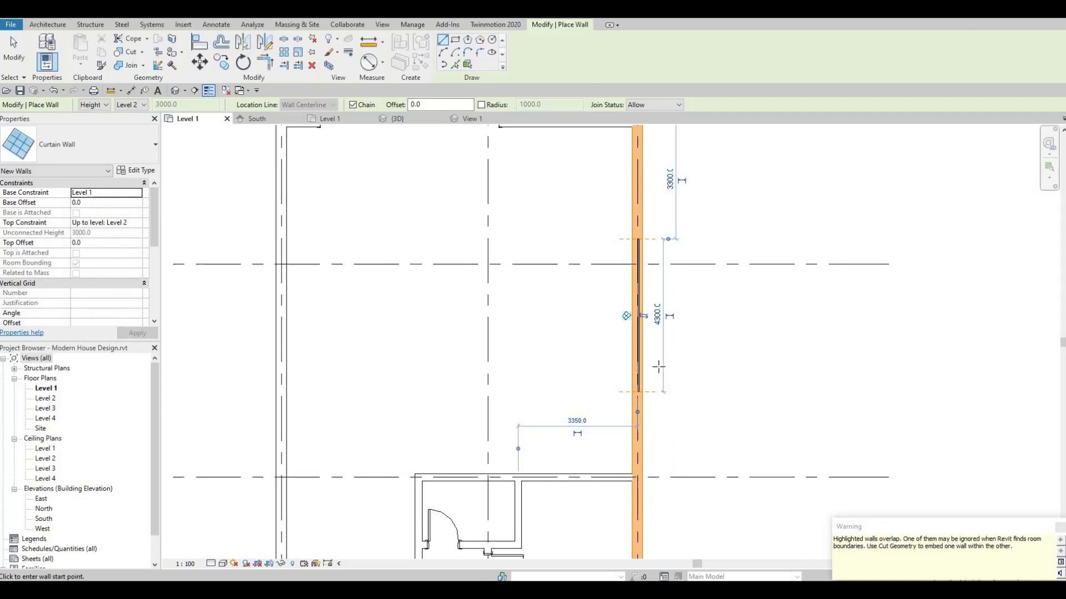
pyautogui.press('Escape')
pyautogui.press('Escape')
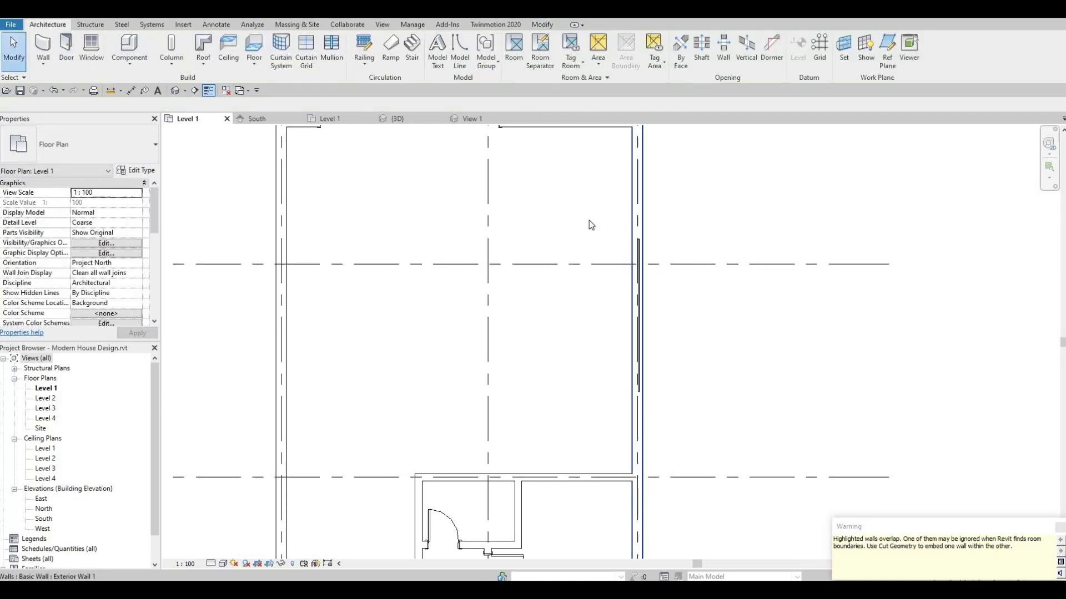
# Step: Cut the top and grid 3 exterior walls with Cut Geometry so that each embeds its curtain wall
pyautogui.moveTo(595, 238); pyautogui.dragTo(592, 262, button='middle')
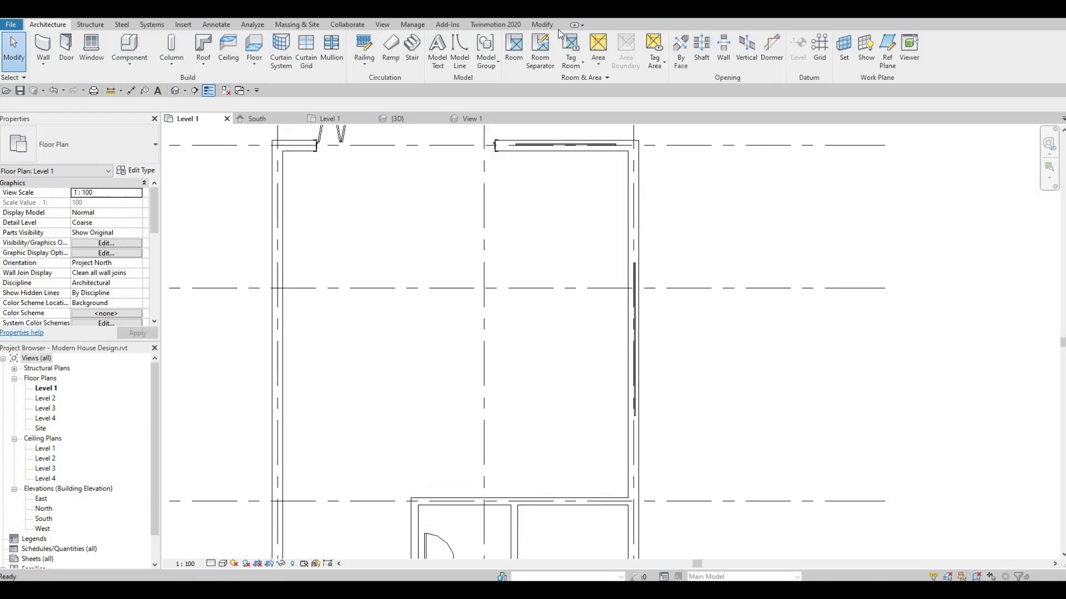
pyautogui.click(546, 26)
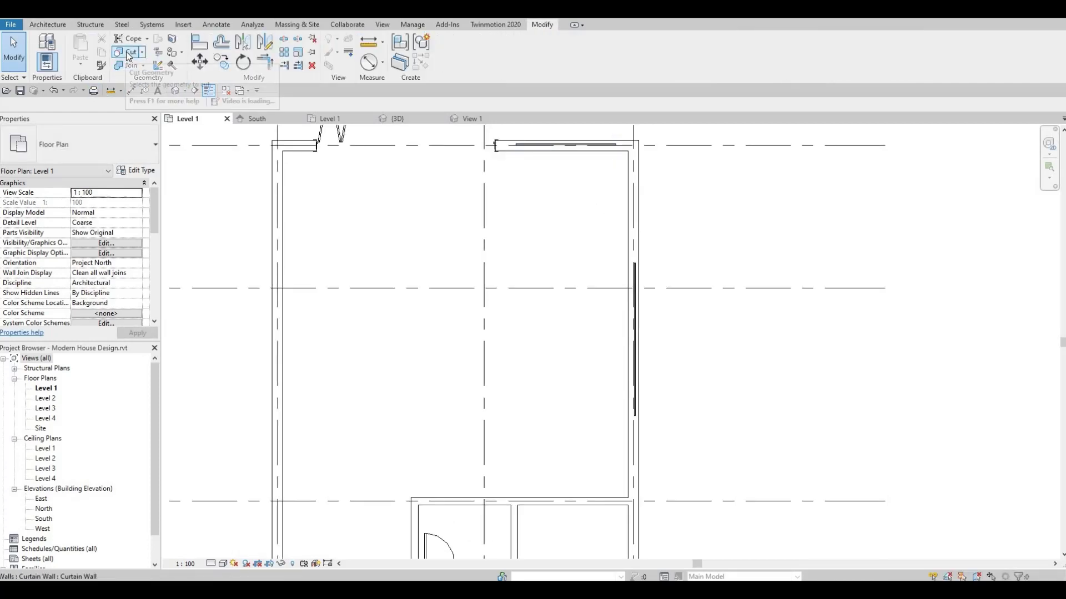
pyautogui.click(142, 58)
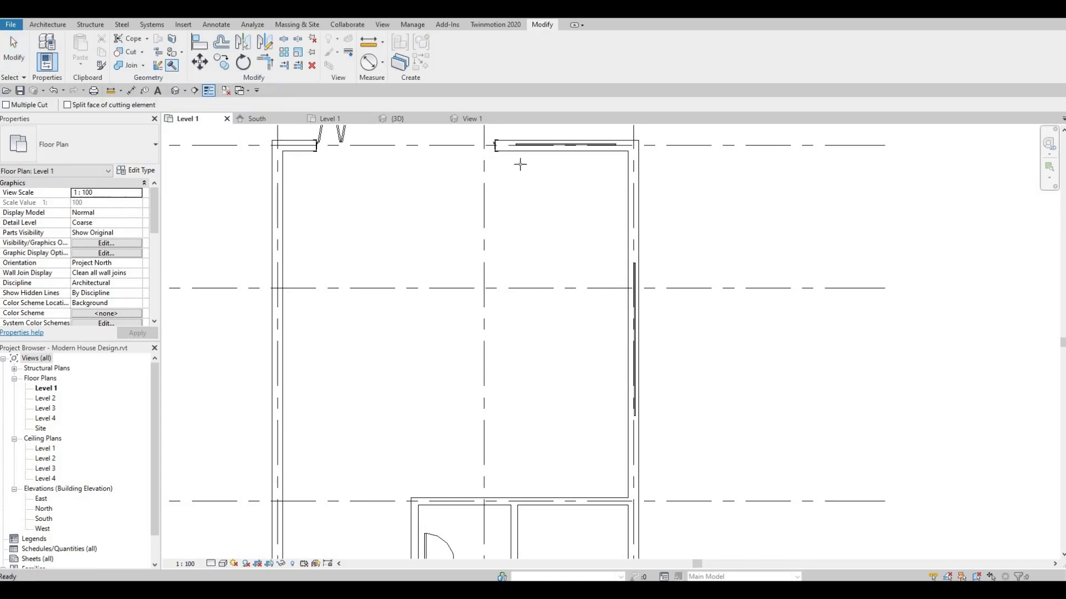
pyautogui.click(537, 146)
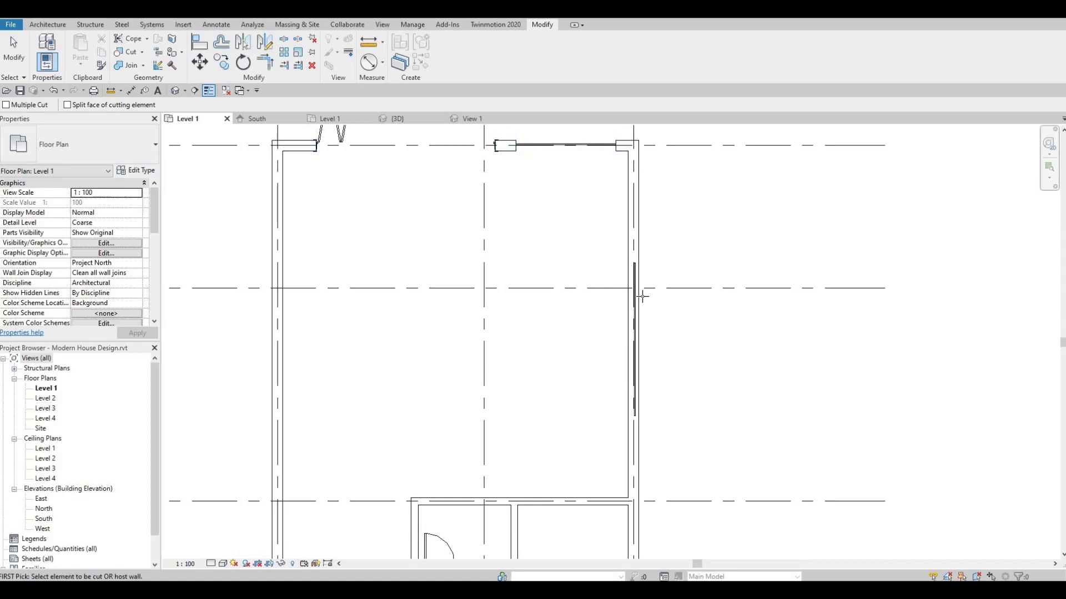
pyautogui.scroll(5, 666, 333)
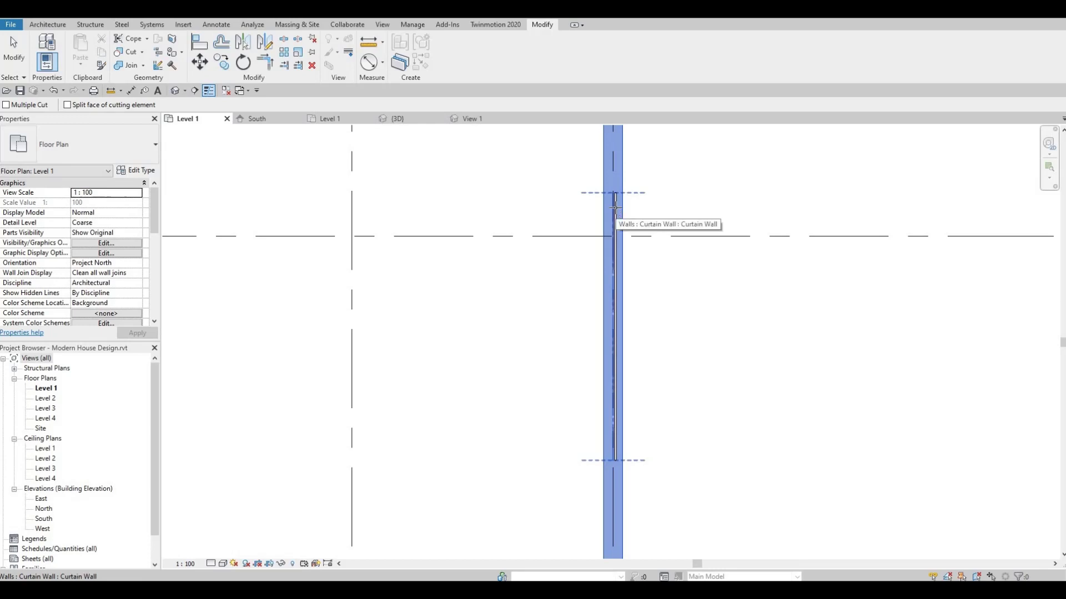
pyautogui.click(617, 208)
pyautogui.scroll(-3, 660, 256)
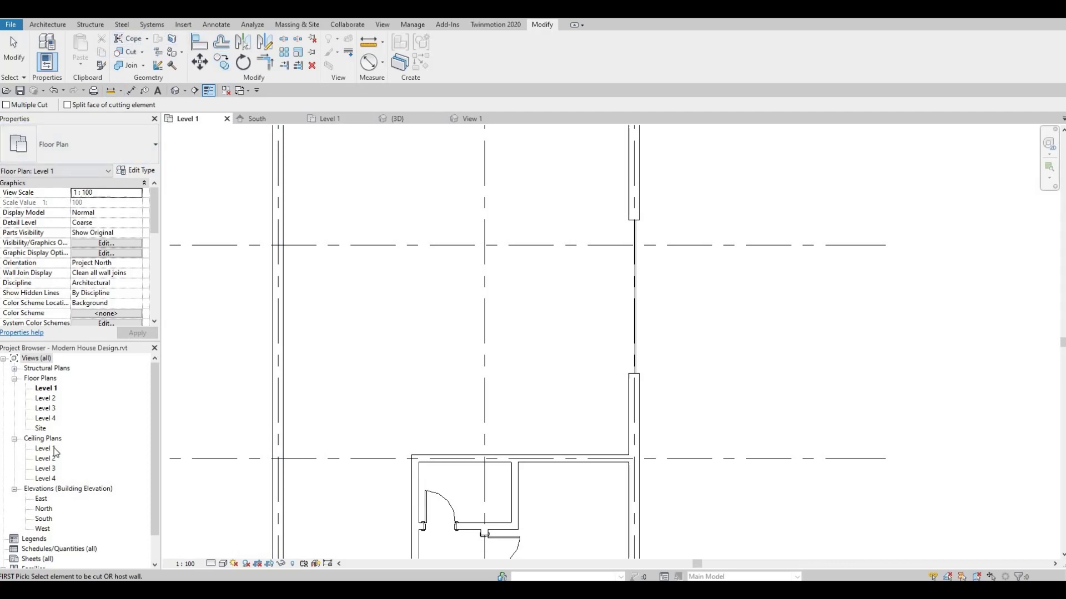
# Step: Inspect the embedded curtain walls and the bifold door opening in the 3D view
pyautogui.click(176, 91)
pyautogui.scroll(6, 489, 259)
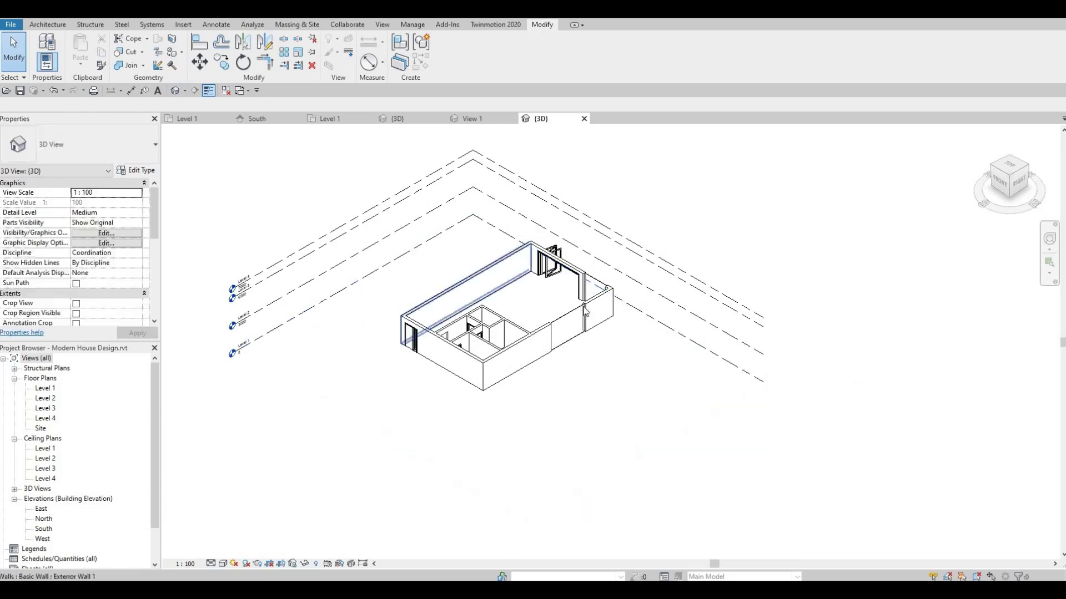
pyautogui.scroll(5, 614, 268)
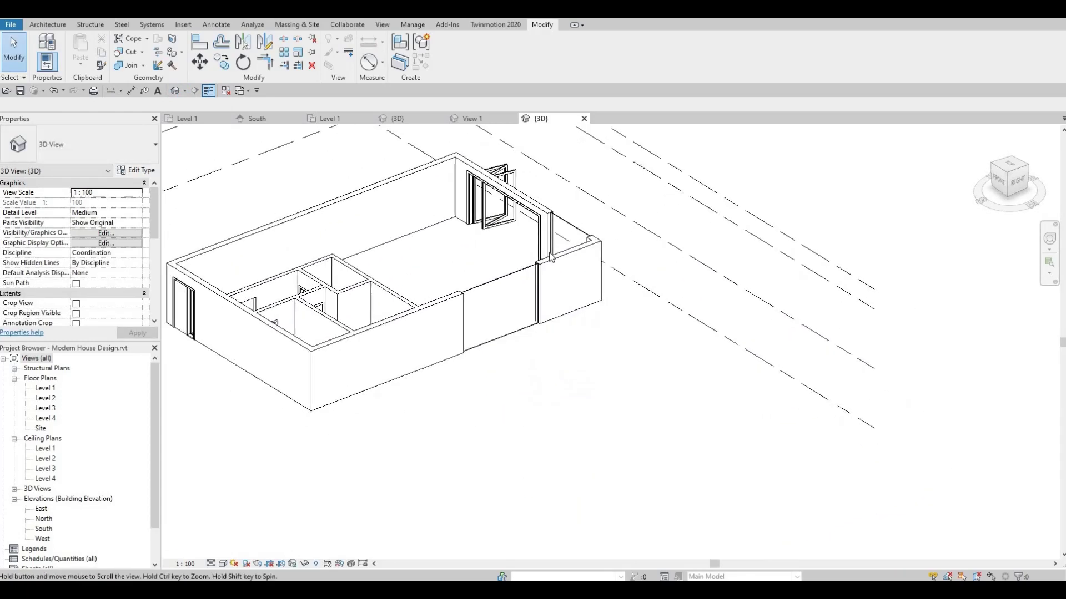
pyautogui.scroll(-4, 507, 292)
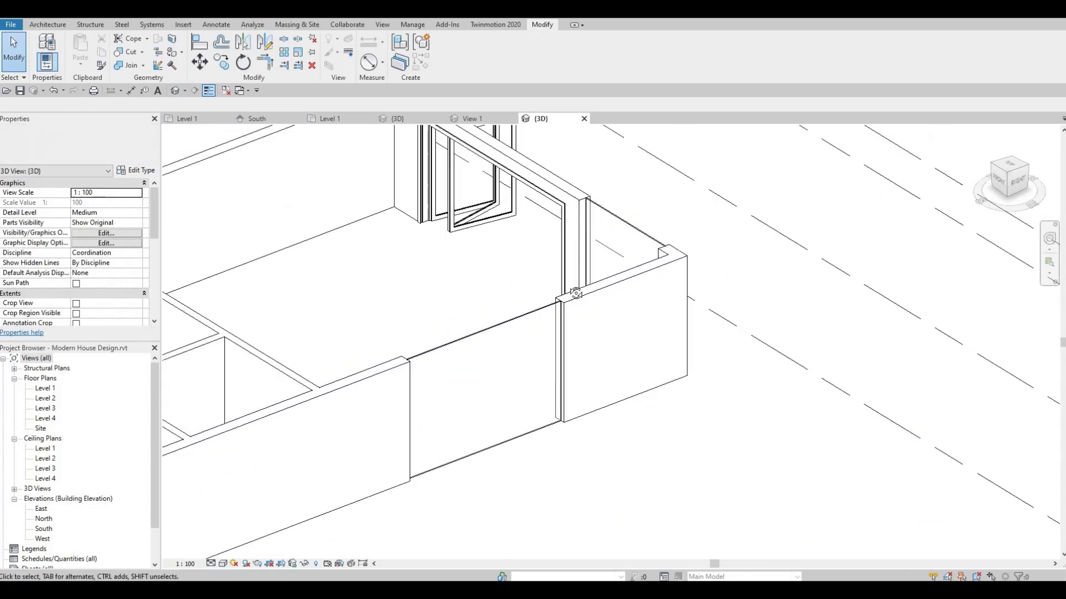
pyautogui.keyDown('shift'); pyautogui.moveTo(507, 292); pyautogui.dragTo(580, 280, button='middle'); pyautogui.keyUp('shift')
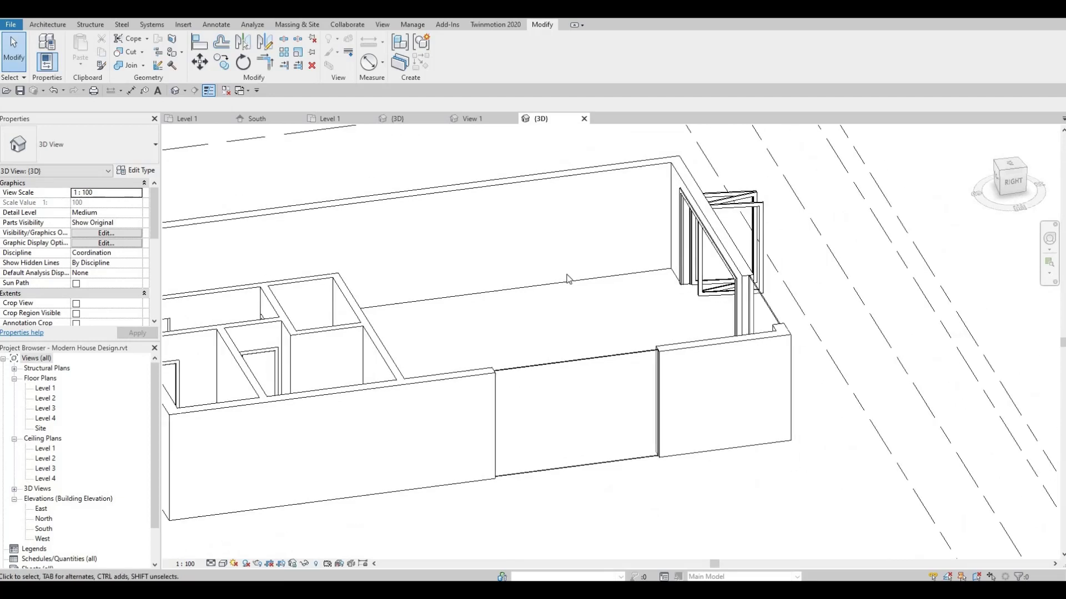
pyautogui.moveTo(698, 338); pyautogui.dragTo(851, 360, button='middle')
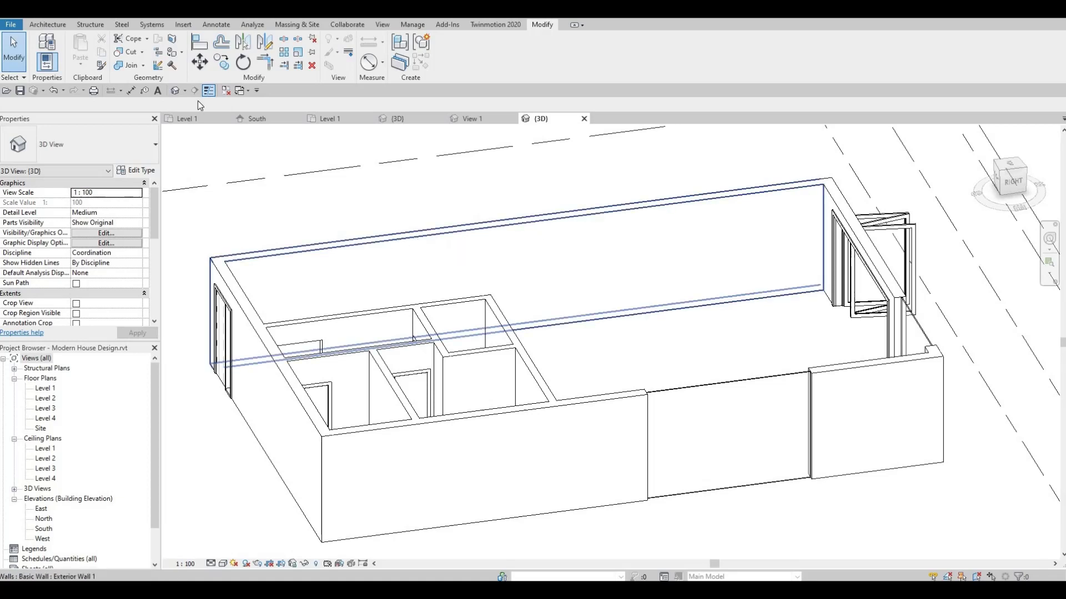
# Step: On the Level 1 plan, draw a 3900 mm Curtain Wall within the grid 1 exterior wall, starting 200 mm below the horizontal partition's grid line
pyautogui.doubleClick(46, 388)
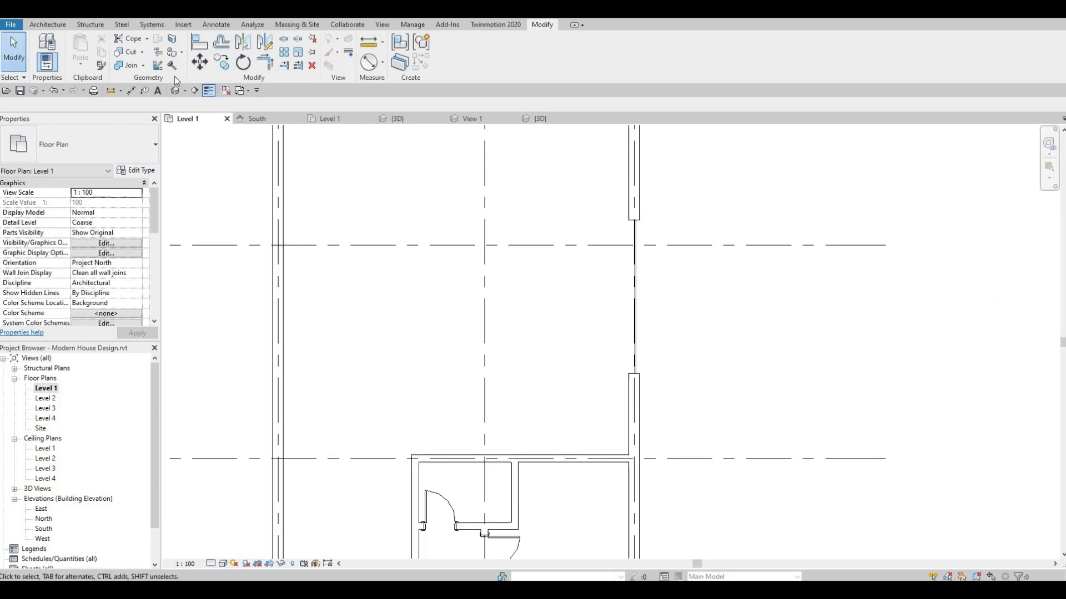
pyautogui.click(47, 25)
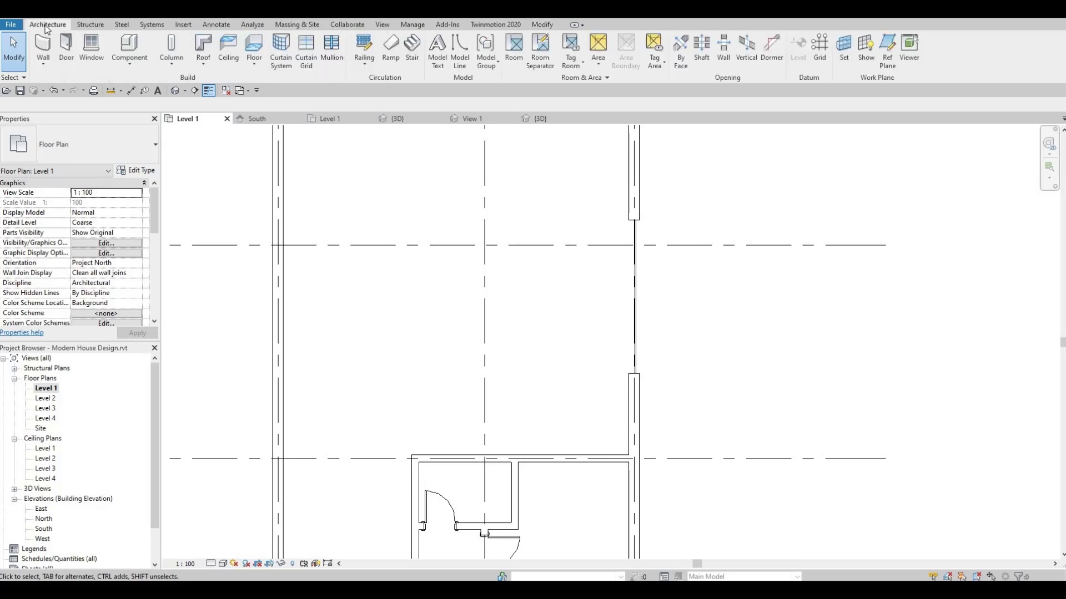
pyautogui.click(636, 242)
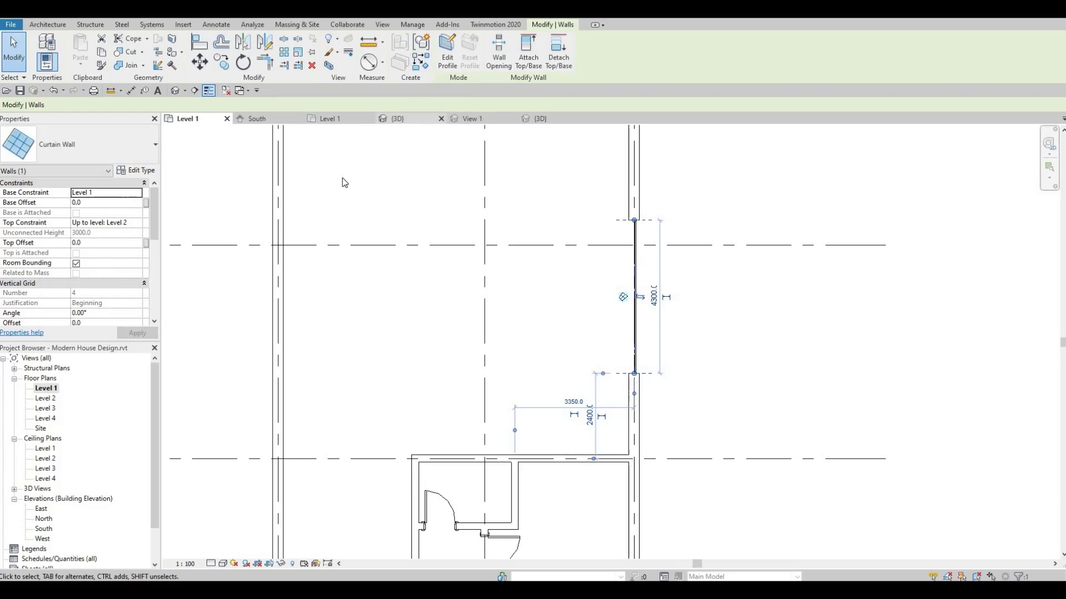
pyautogui.press('c')
pyautogui.press('s')
pyautogui.click(281, 254)
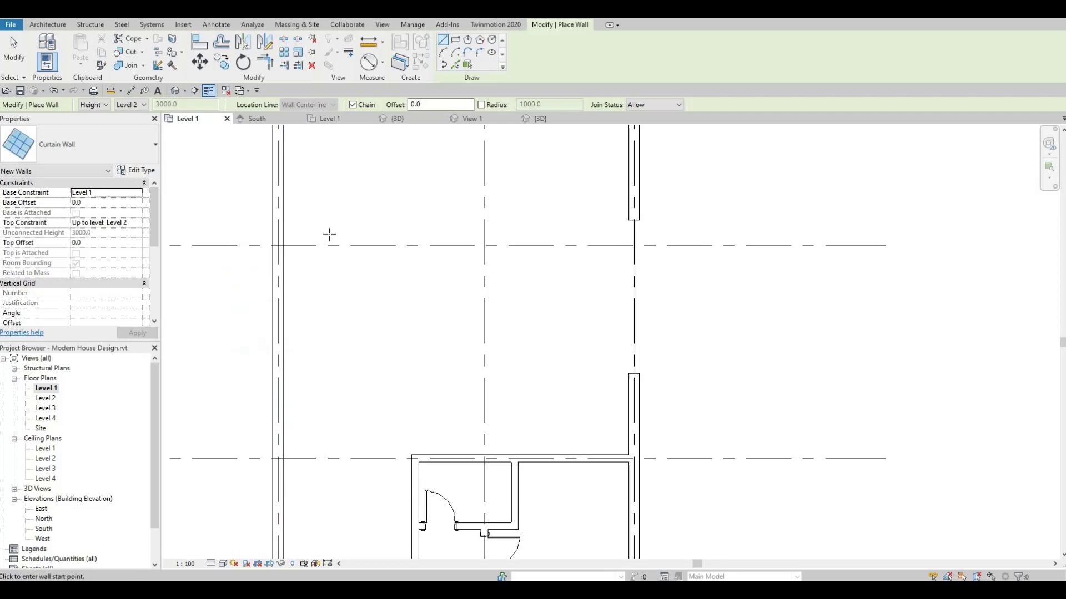
pyautogui.moveTo(310, 477); pyautogui.dragTo(340, 305, button='middle')
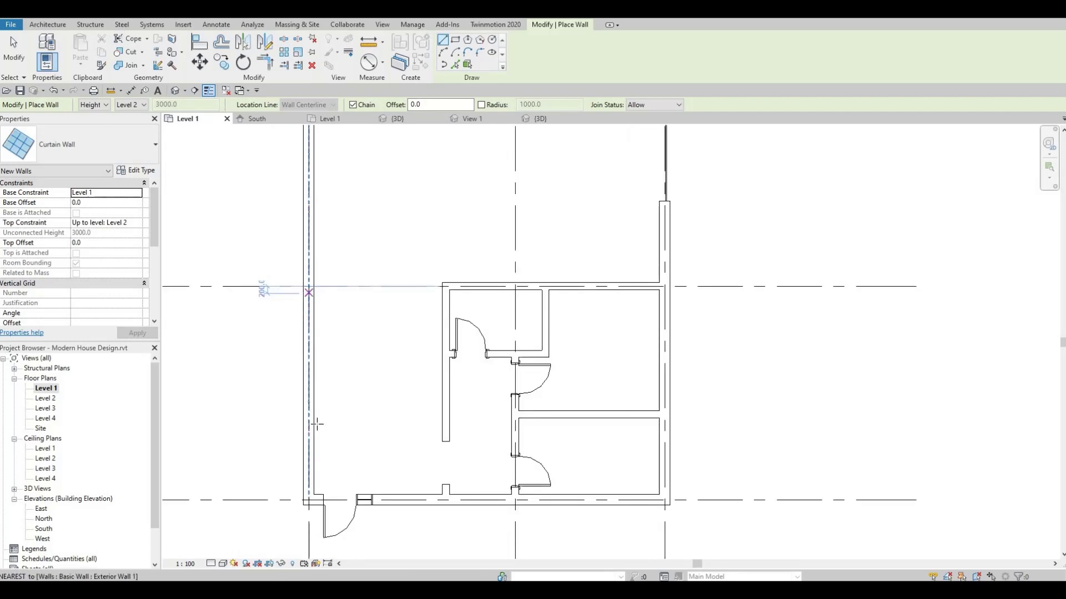
pyautogui.click(309, 293)
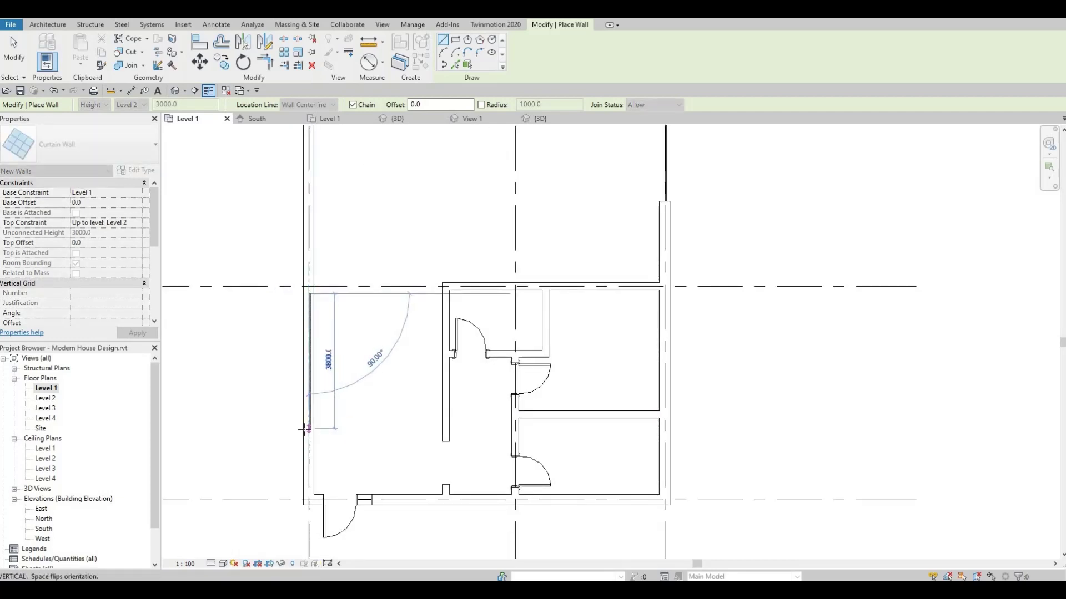
pyautogui.click(306, 431)
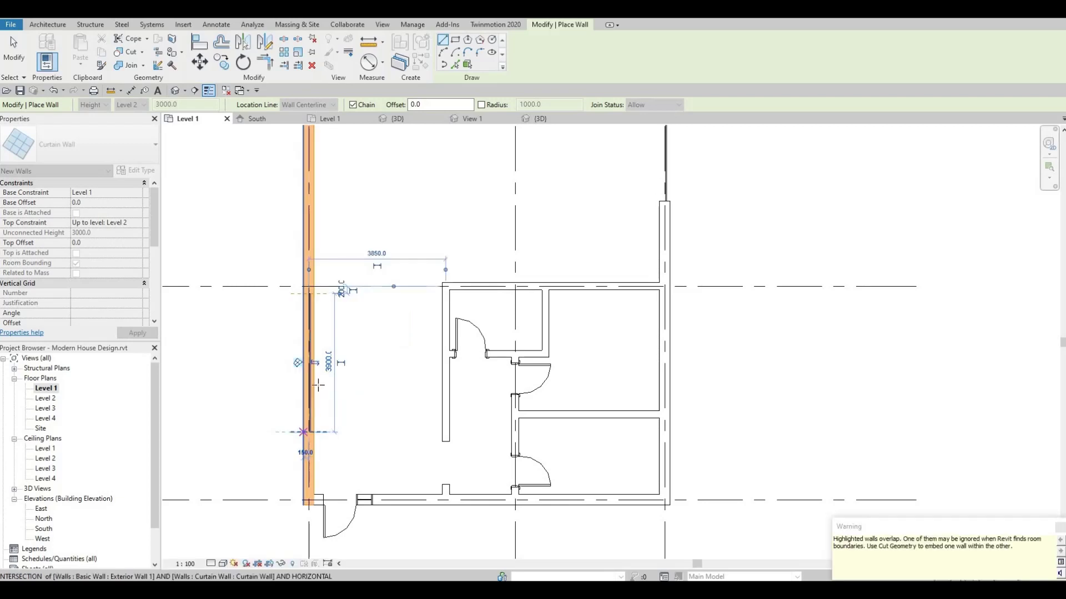
pyautogui.scroll(2, 319, 383)
pyautogui.press('Escape')
pyautogui.press('Escape')
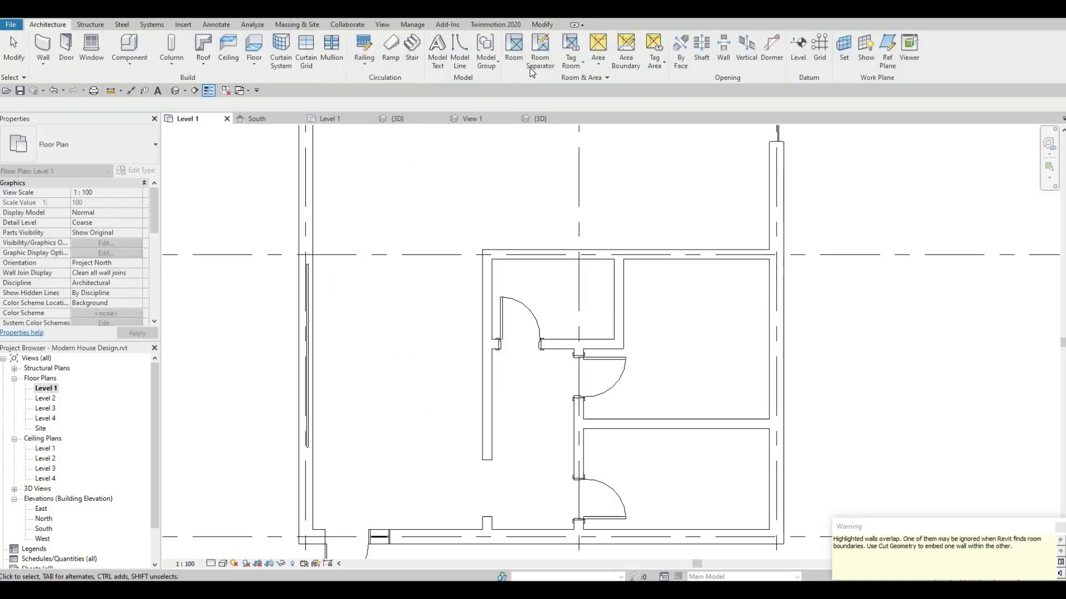
# Step: Cut the grid 1 exterior wall with Cut Geometry to embed its curtain wall
pyautogui.click(542, 24)
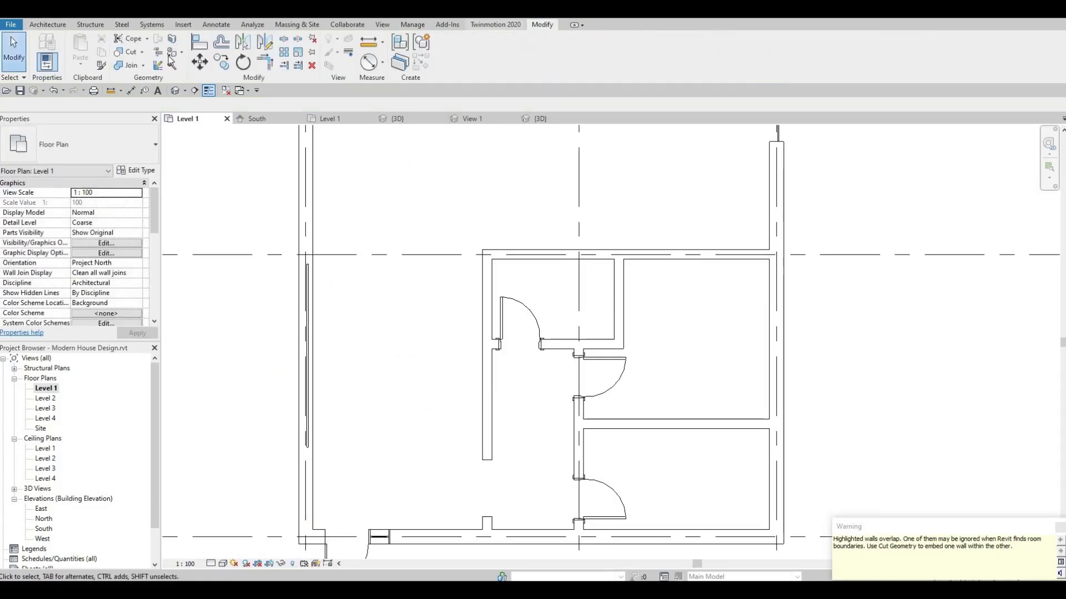
pyautogui.click(129, 52)
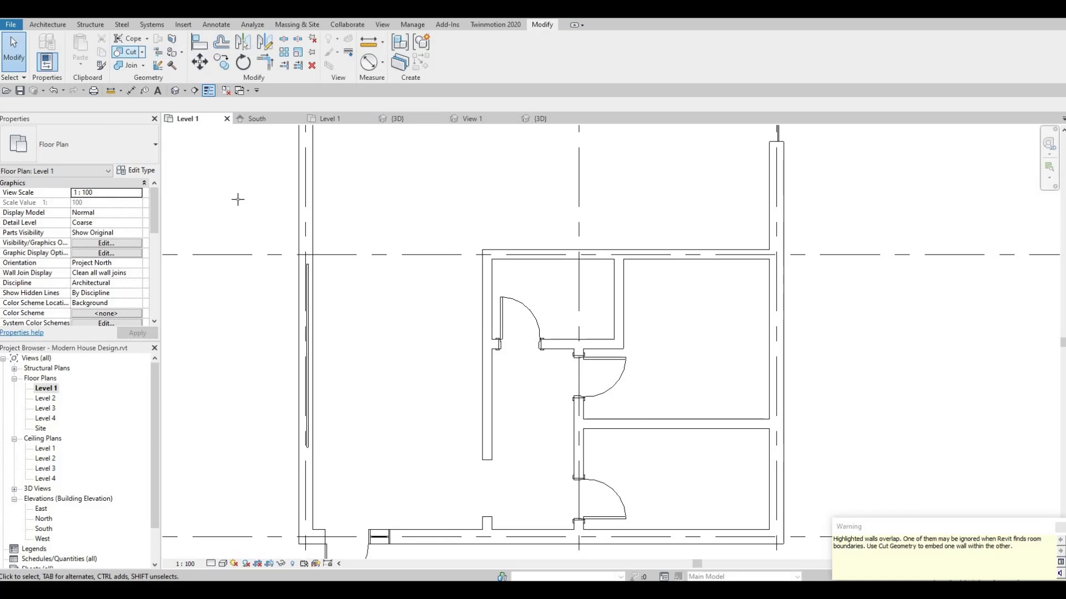
pyautogui.click(302, 298)
pyautogui.click(307, 300)
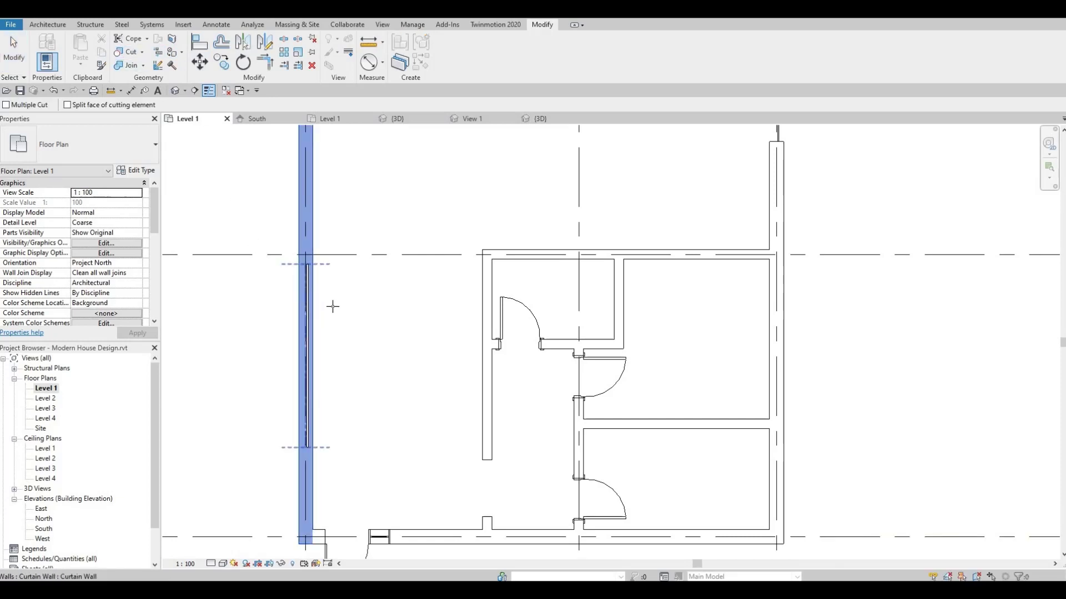
pyautogui.press('Escape')
pyautogui.moveTo(473, 357); pyautogui.dragTo(433, 385, button='middle')
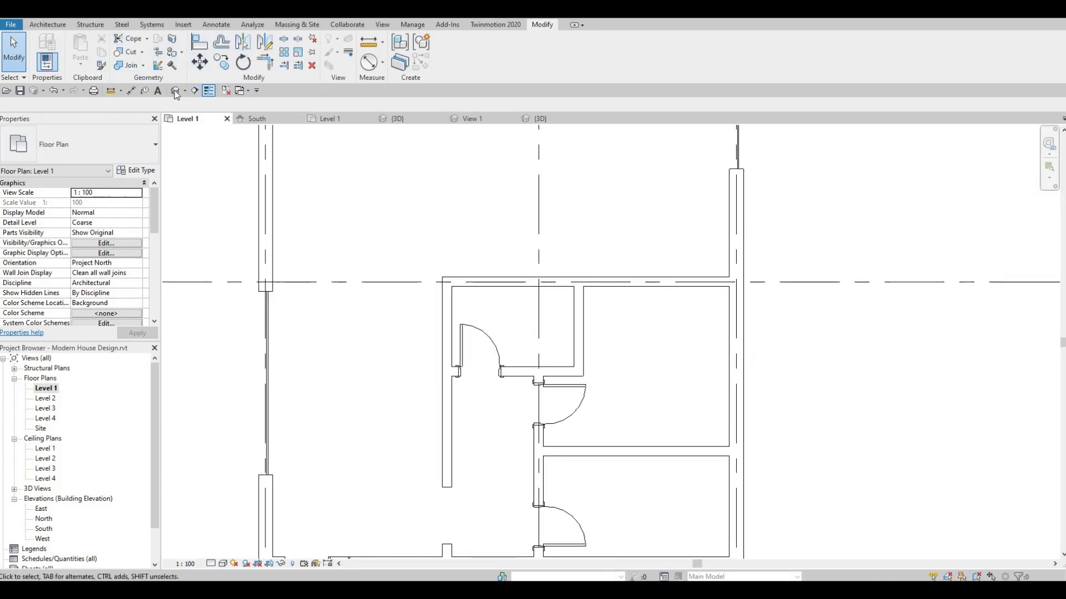
# Step: In the 3D view, reshape the grid 3 curtain wall to a base offset of about 538 mm and a top offset of about -615 mm
pyautogui.scroll(3, 487, 311)
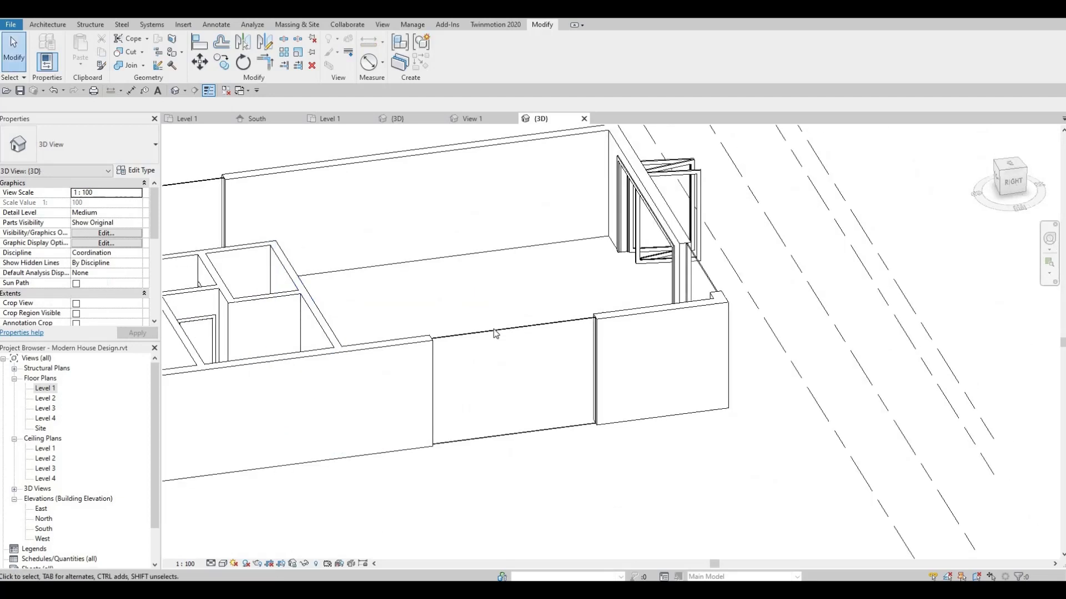
pyautogui.click(488, 340)
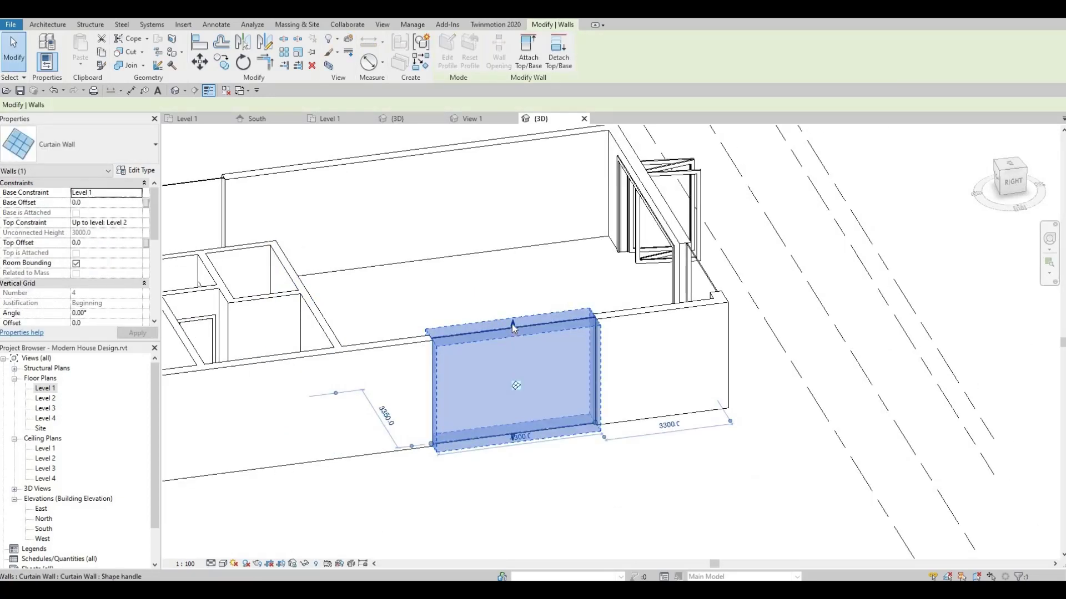
pyautogui.moveTo(512, 323); pyautogui.dragTo(512, 340)
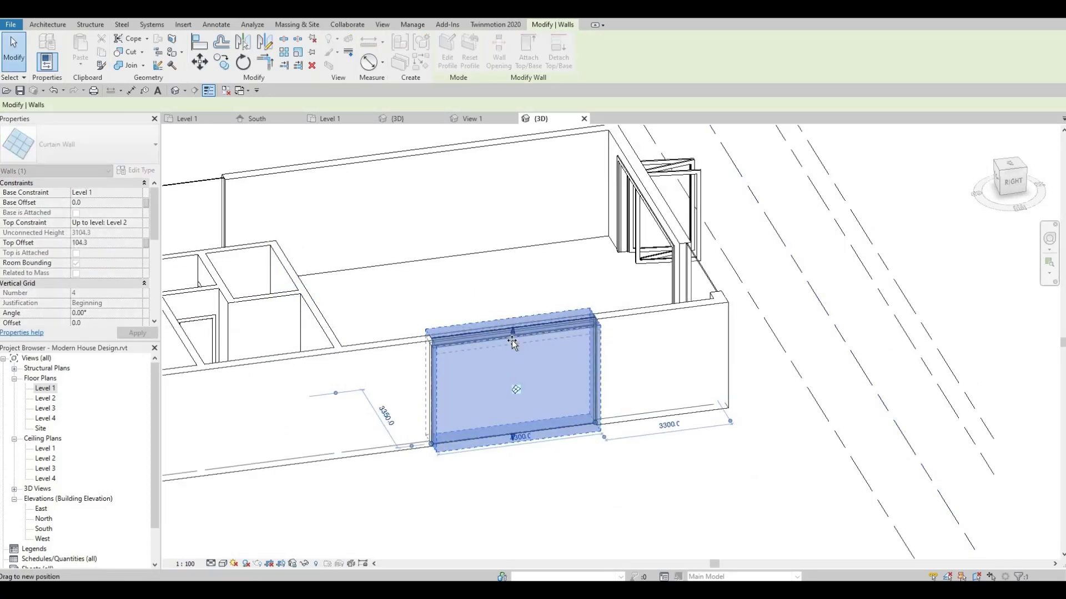
pyautogui.click(514, 437)
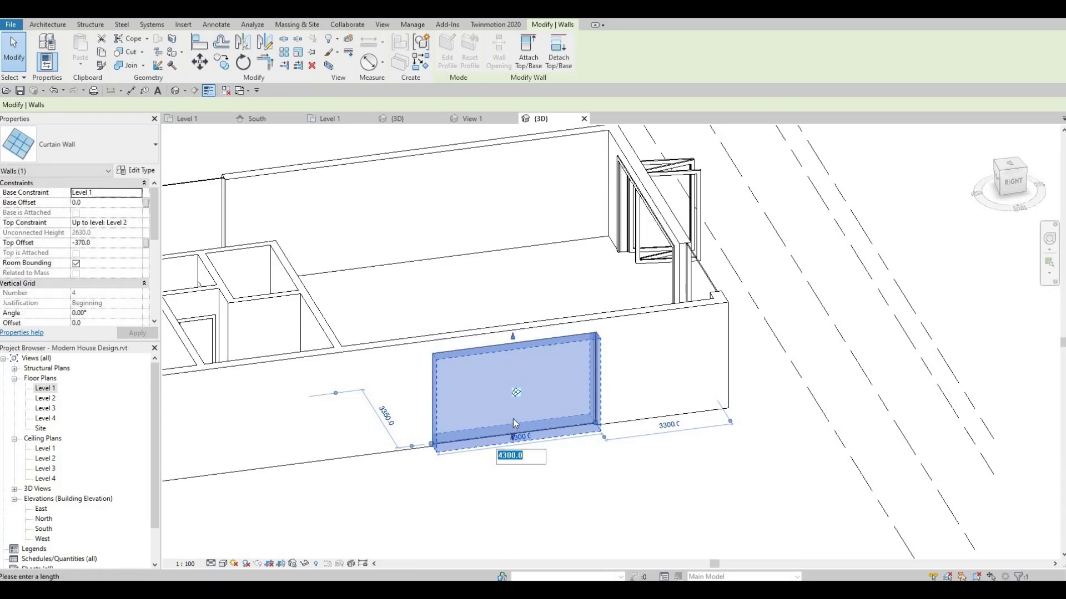
pyautogui.press('Escape')
pyautogui.scroll(4, 511, 444)
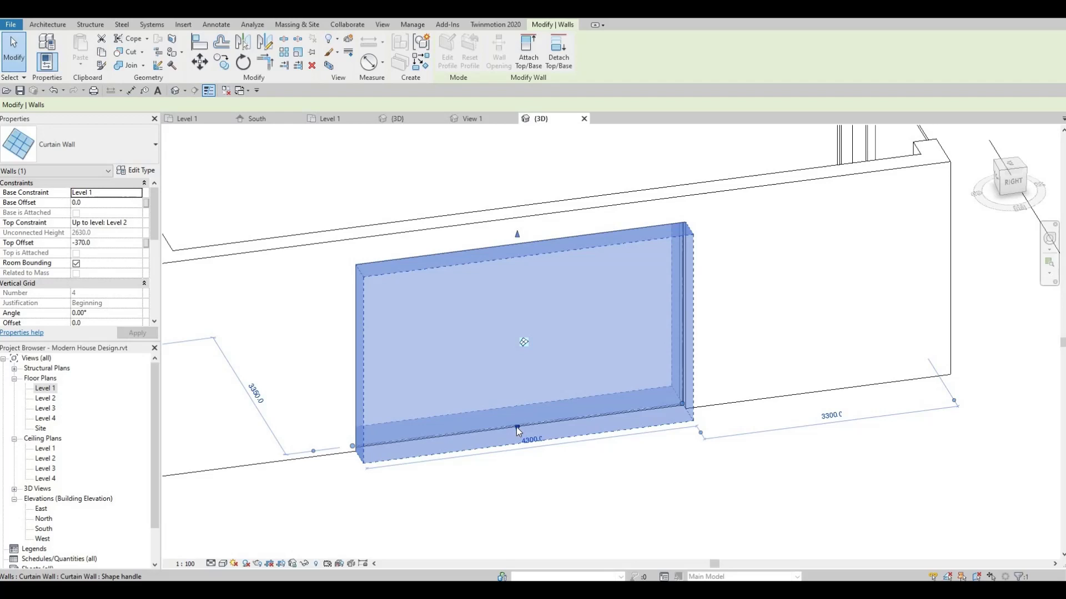
pyautogui.moveTo(517, 431); pyautogui.dragTo(518, 392)
pyautogui.moveTo(515, 235); pyautogui.dragTo(516, 251)
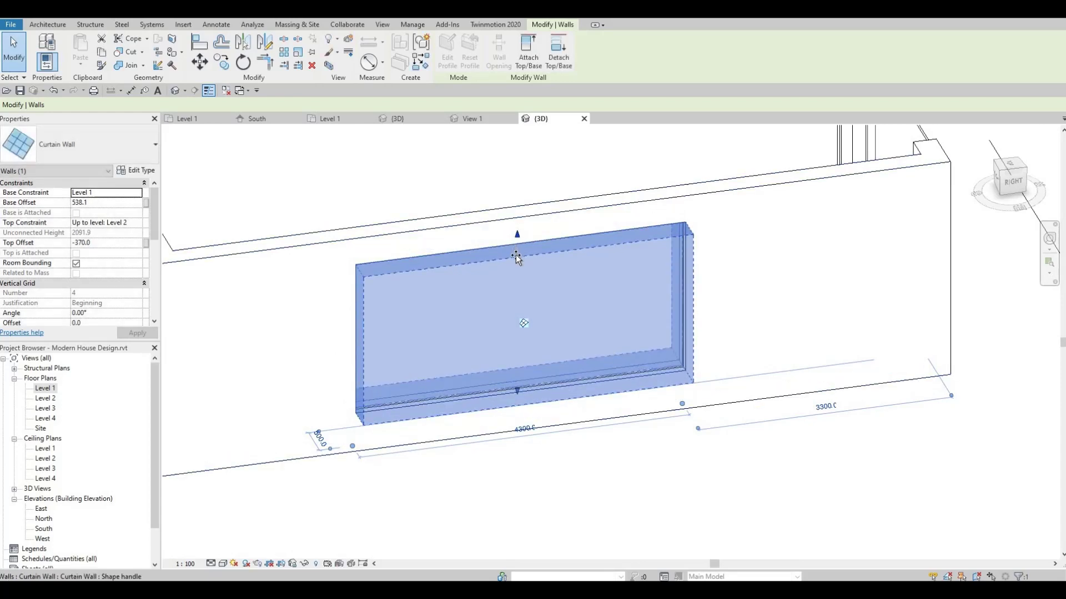
pyautogui.scroll(-2, 573, 302)
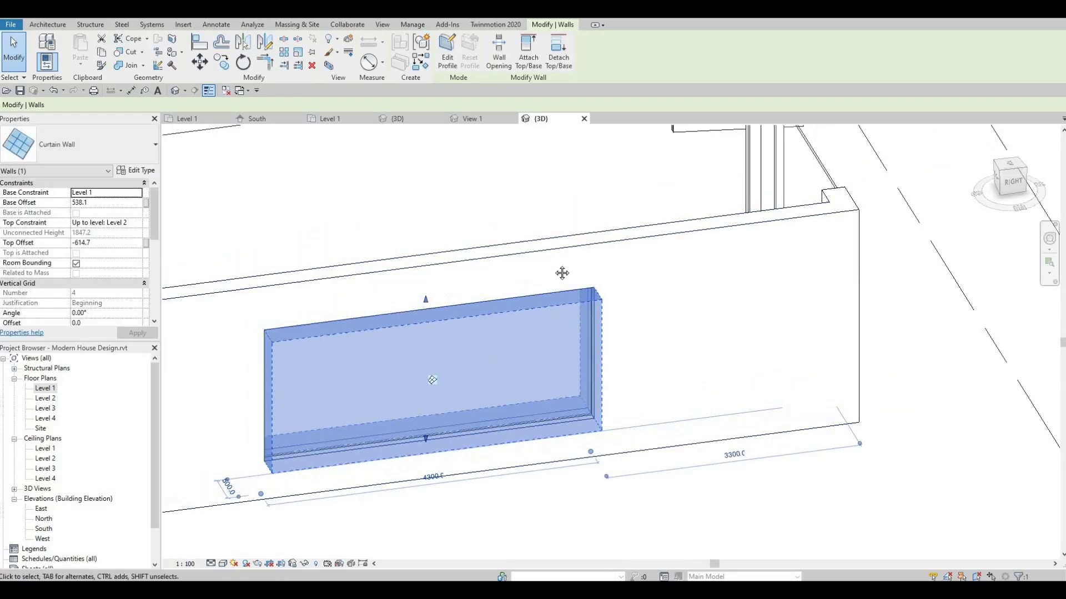
# Step: Align the top and bottom edges of the grid A curtain wall with those of the grid 3 curtain wall
pyautogui.scroll(2, 584, 355)
pyautogui.moveTo(585, 262); pyautogui.dragTo(506, 284, button='middle')
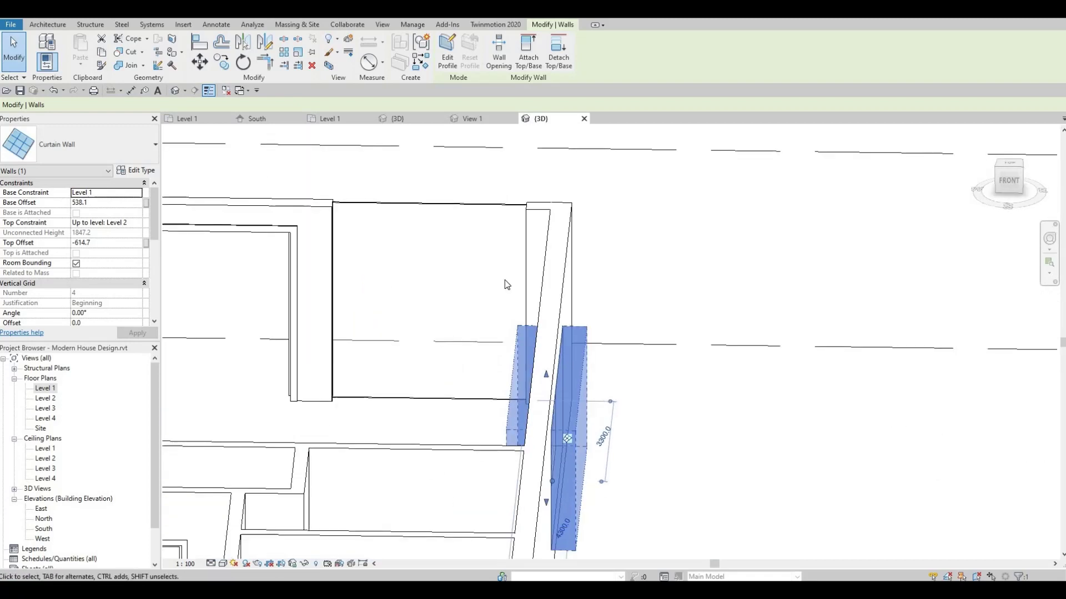
pyautogui.click(204, 49)
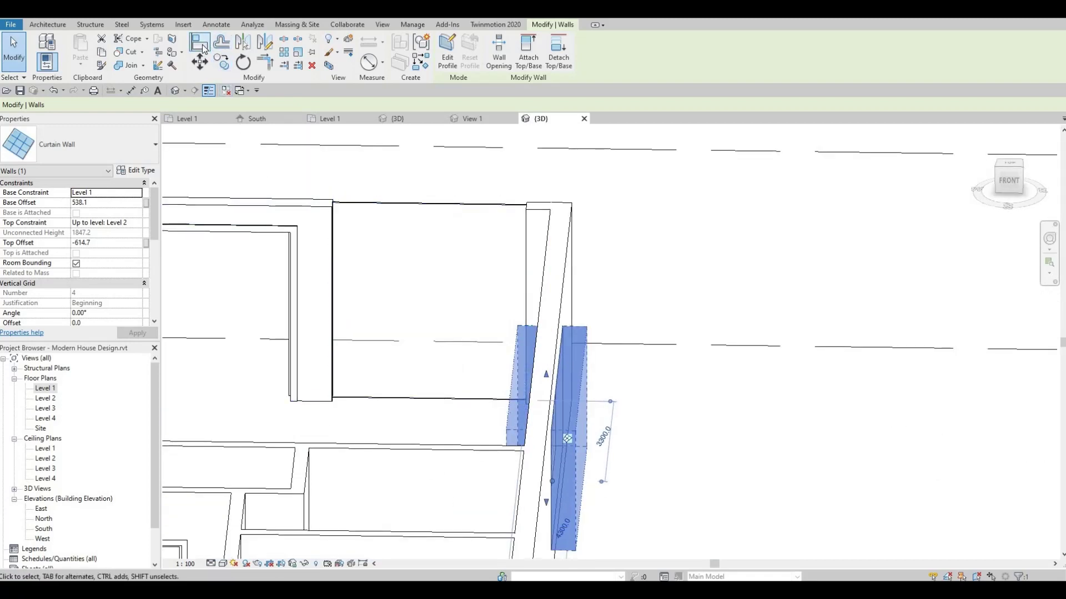
pyautogui.click(551, 371)
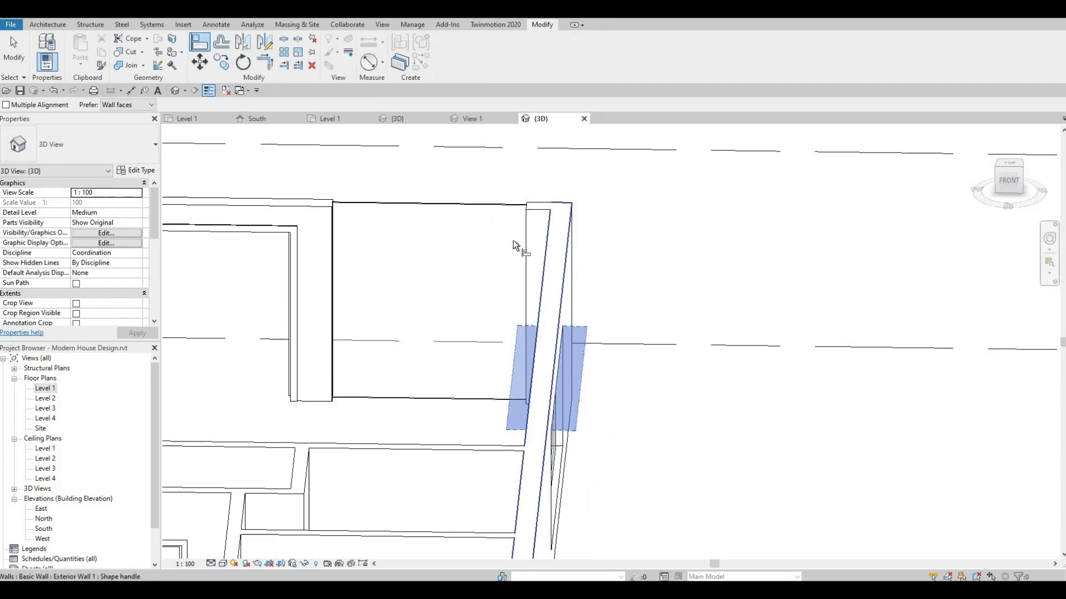
pyautogui.click(497, 217)
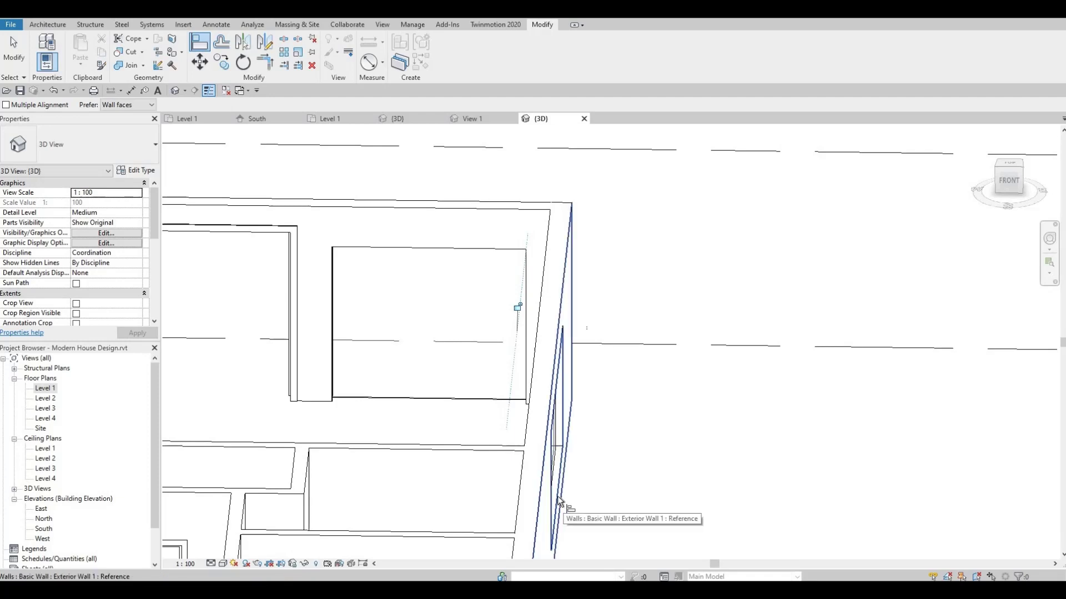
pyautogui.click(498, 452)
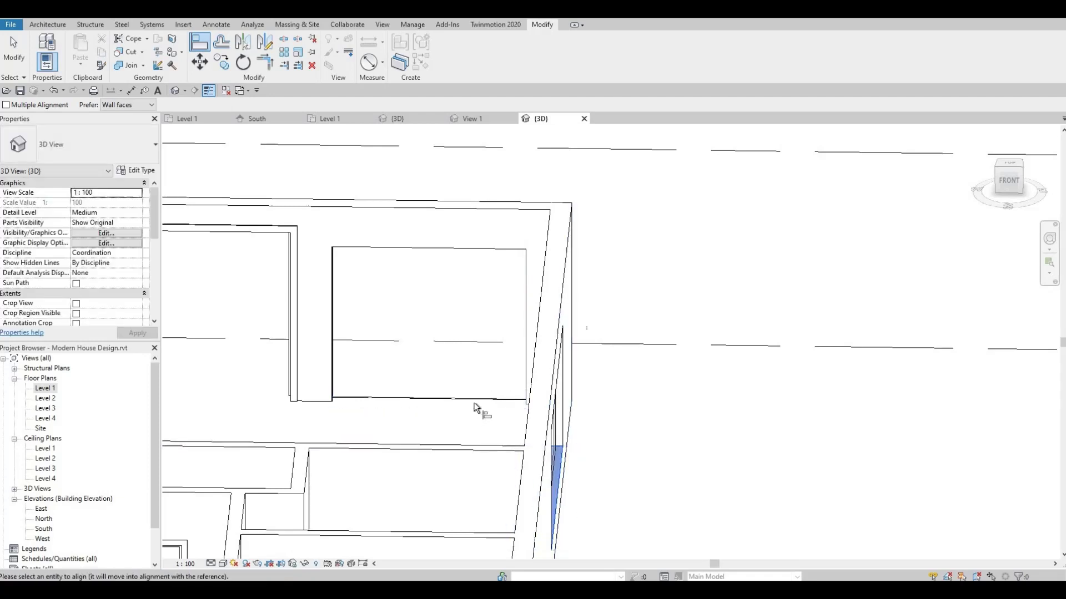
pyautogui.scroll(-3, 416, 328)
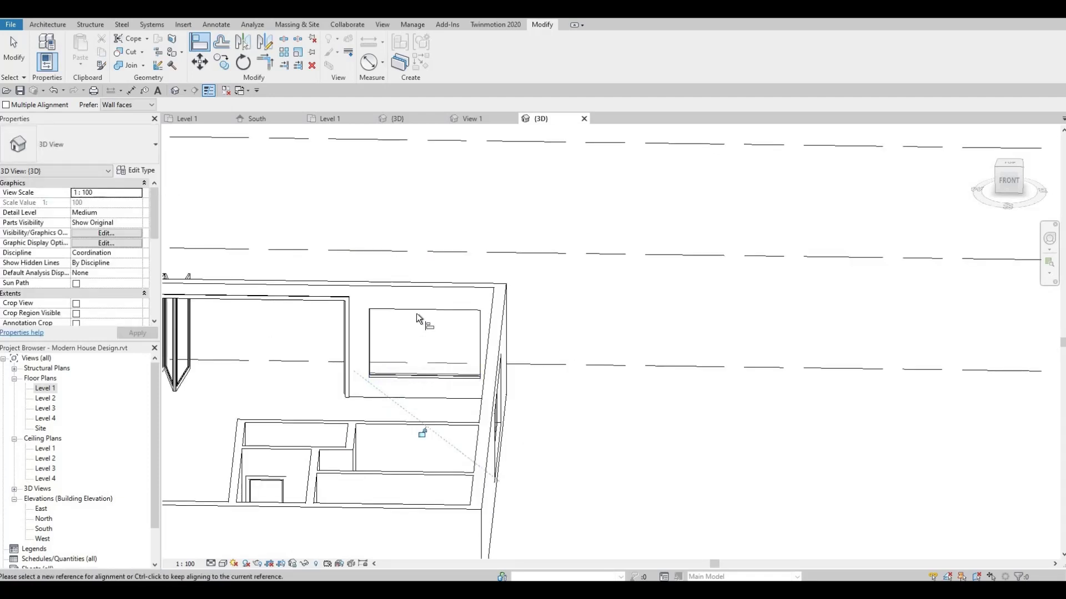
# Step: Align the top and bottom edges of the grid 1 curtain wall with those of the grid A curtain wall
pyautogui.click(423, 320)
pyautogui.keyDown('shift'); pyautogui.moveTo(347, 376); pyautogui.dragTo(321, 329, button='middle'); pyautogui.keyUp('shift')
pyautogui.moveTo(441, 342)
pyautogui.keyDown('shift'); pyautogui.mouseDown(button='middle')
pyautogui.moveTo(451, 314)
pyautogui.moveTo(564, 309)
pyautogui.moveTo(497, 279)
pyautogui.moveTo(328, 378)
pyautogui.mouseUp(button='middle'); pyautogui.keyUp('shift')
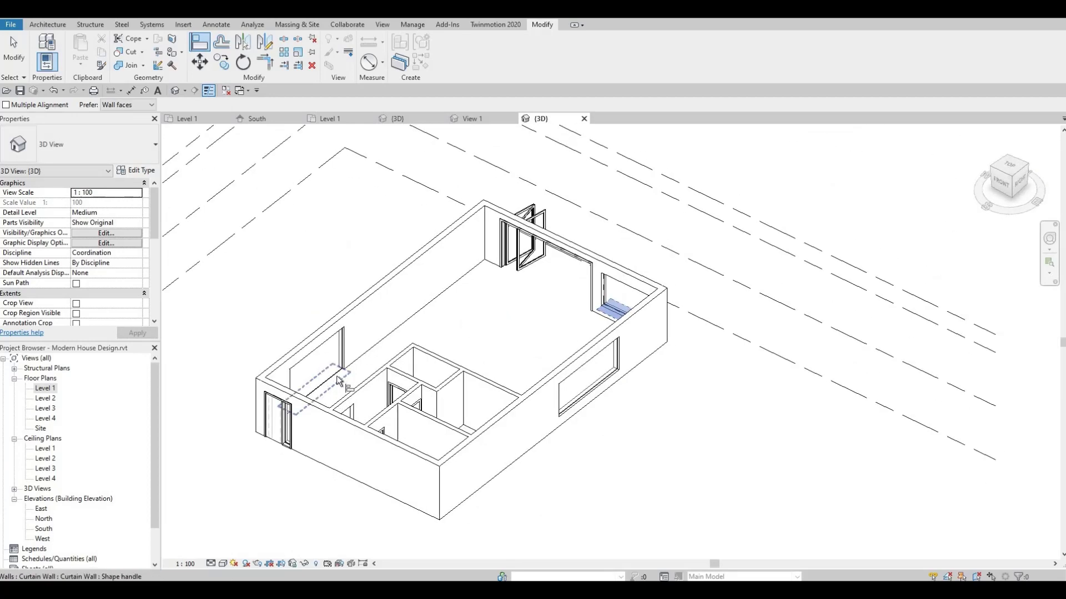
pyautogui.moveTo(467, 359)
pyautogui.keyDown('shift'); pyautogui.mouseDown(button='middle')
pyautogui.moveTo(512, 309)
pyautogui.moveTo(460, 340)
pyautogui.mouseUp(button='middle'); pyautogui.keyUp('shift')
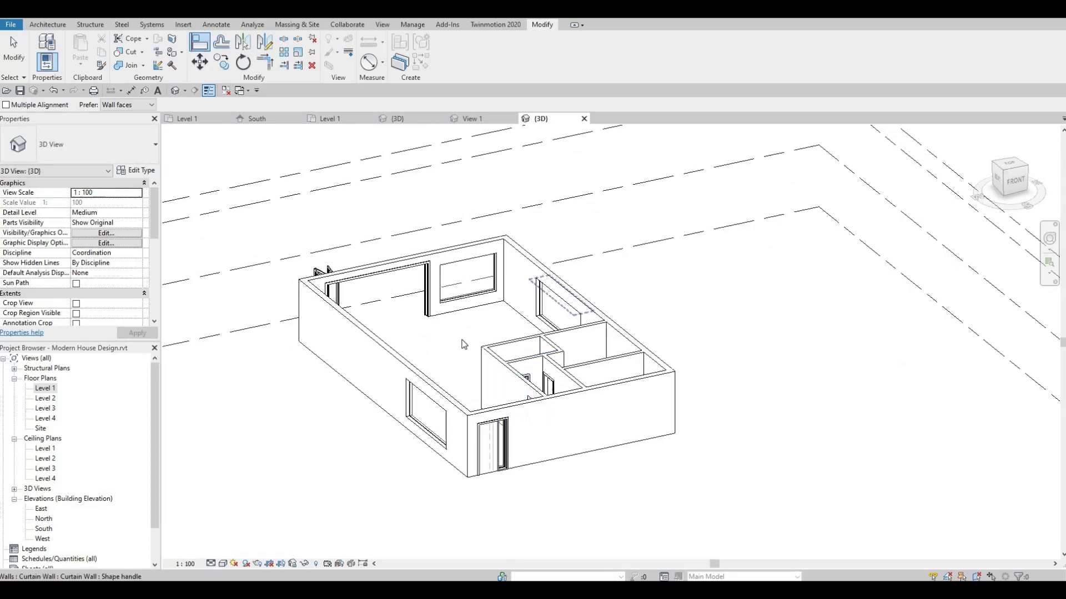
pyautogui.press('Escape')
pyautogui.keyDown('shift'); pyautogui.moveTo(543, 379); pyautogui.dragTo(361, 393, button='middle'); pyautogui.keyUp('shift')
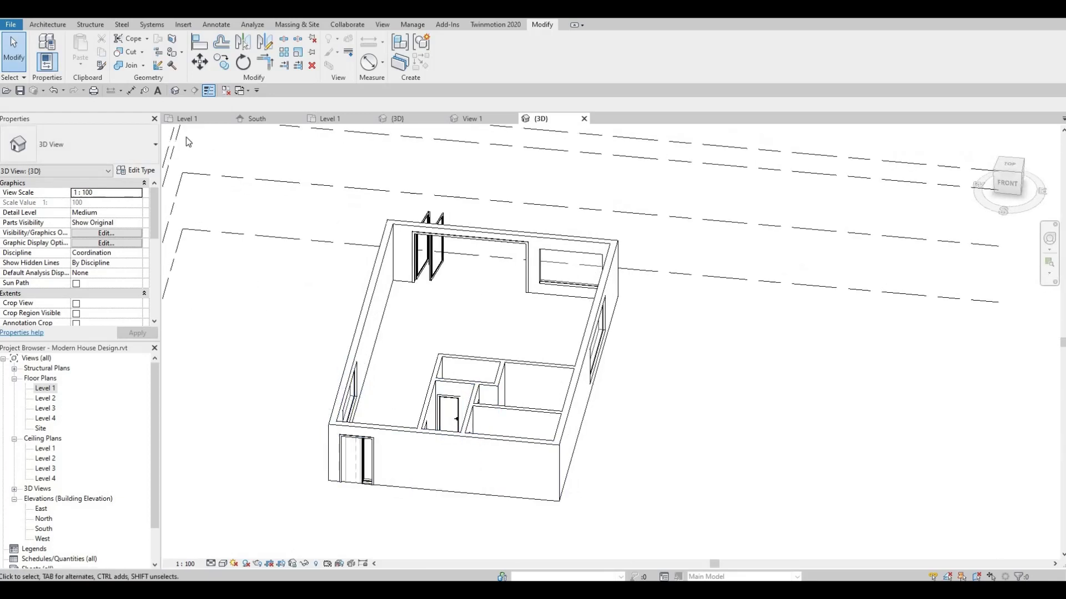
# Step: Return to the Level 1 floor plan and review the whole layout between grids A and D
pyautogui.click(195, 122)
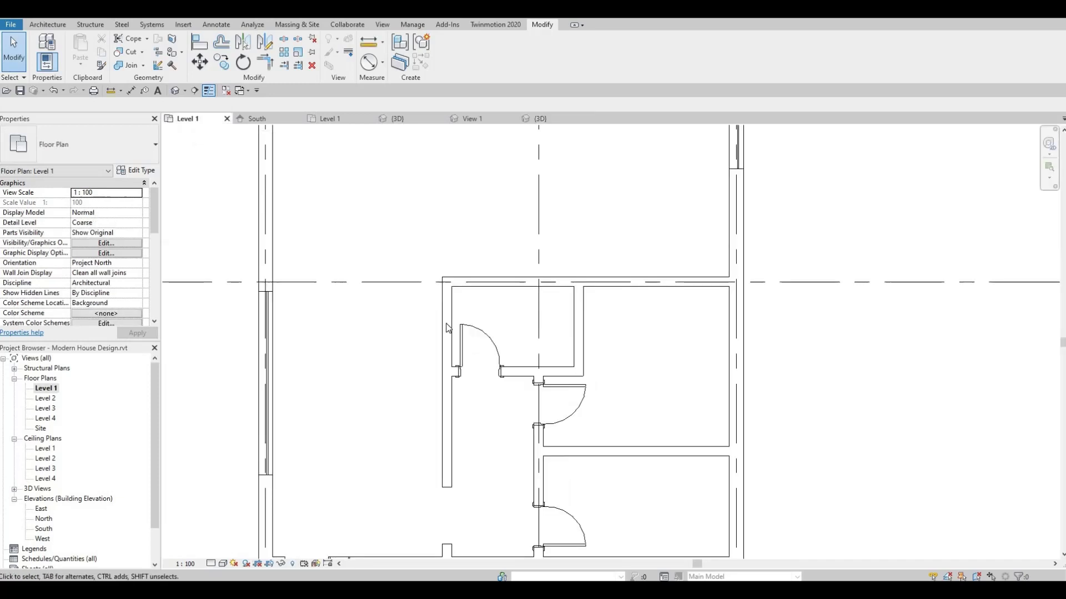
pyautogui.scroll(-3, 473, 321)
pyautogui.moveTo(473, 321); pyautogui.dragTo(489, 369, button='middle')
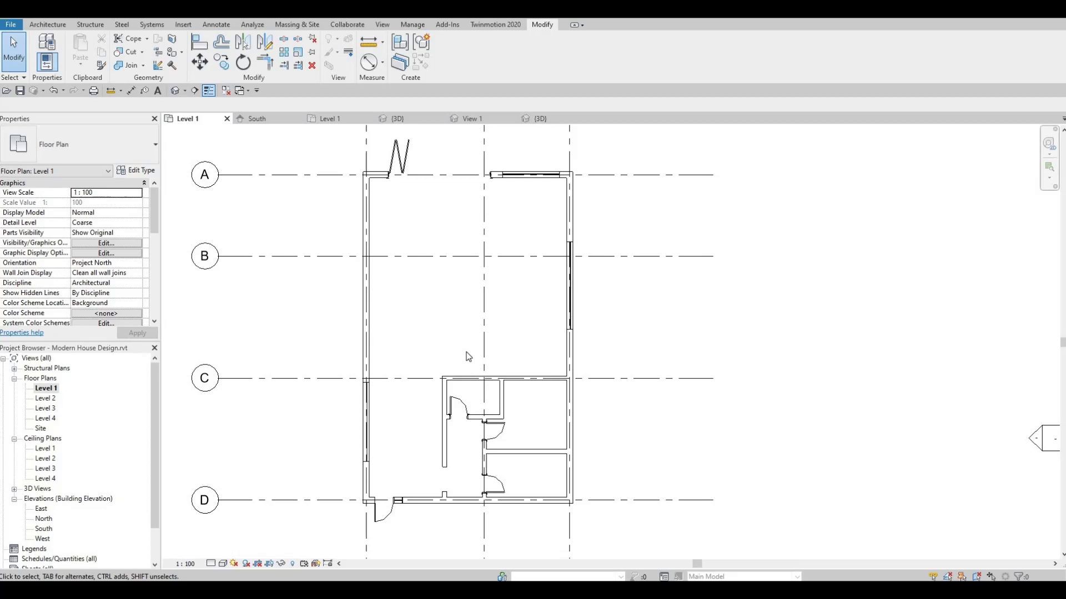
pyautogui.scroll(-2, 458, 342)
pyautogui.scroll(1, 452, 333)
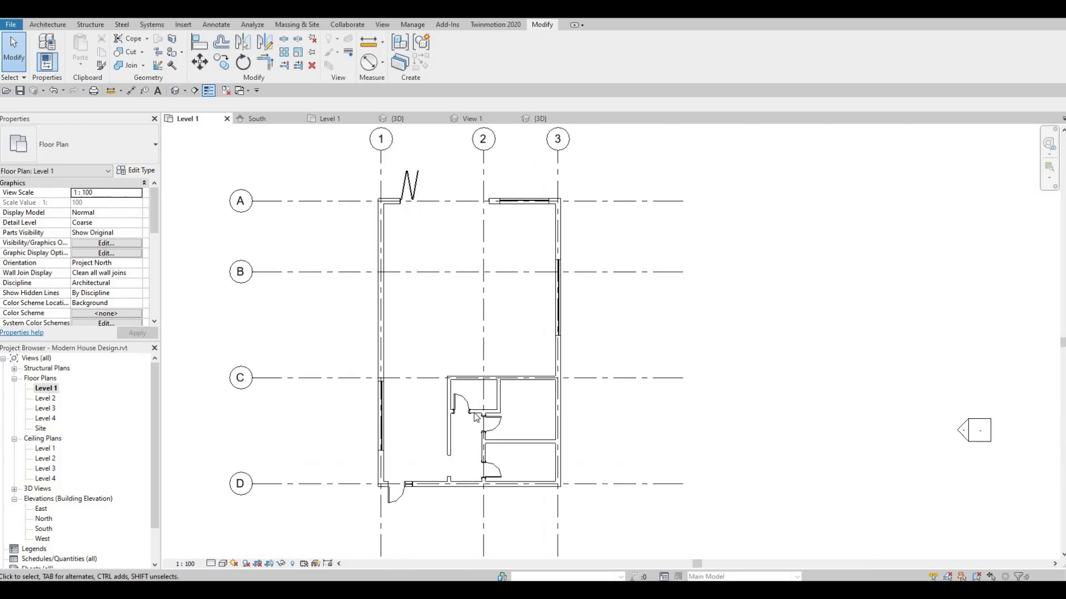